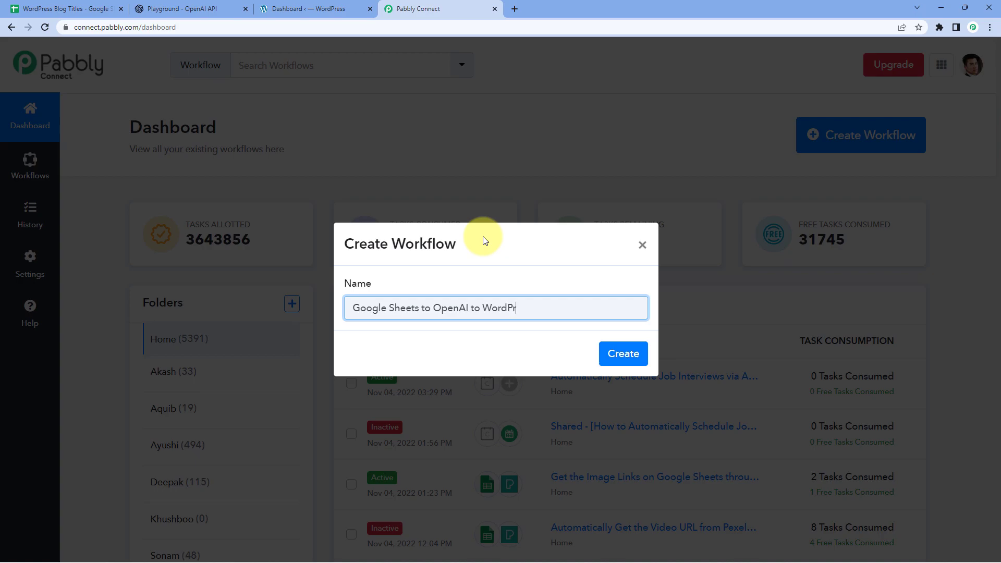
Create the 'Google Sheets to OpenAI to WordPress' workflow, open its trigger step, and bring up the WordPress Blog Titles spreadsheet
left_click(633, 347)
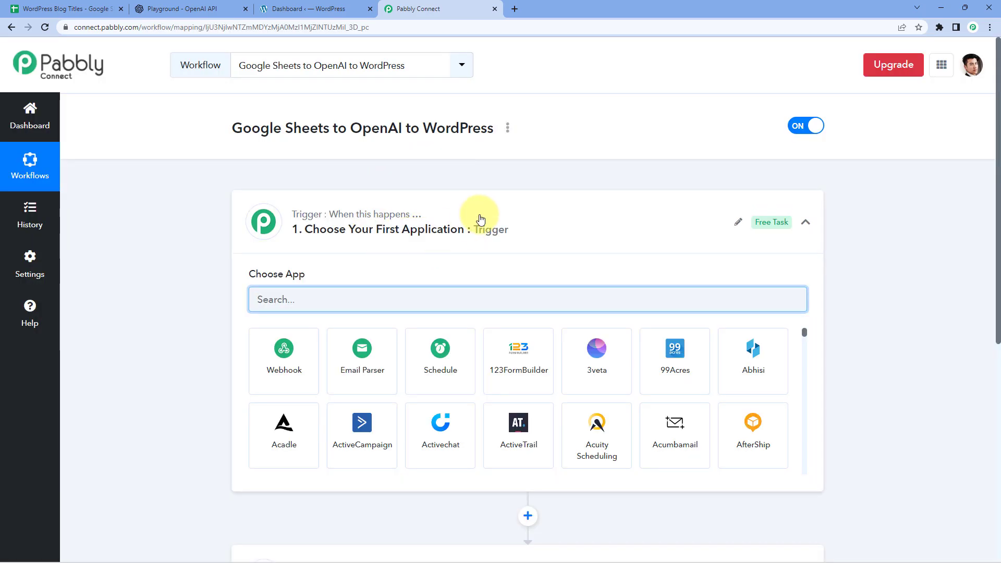
left_click(443, 241)
scroll(197, 239, "down", 1)
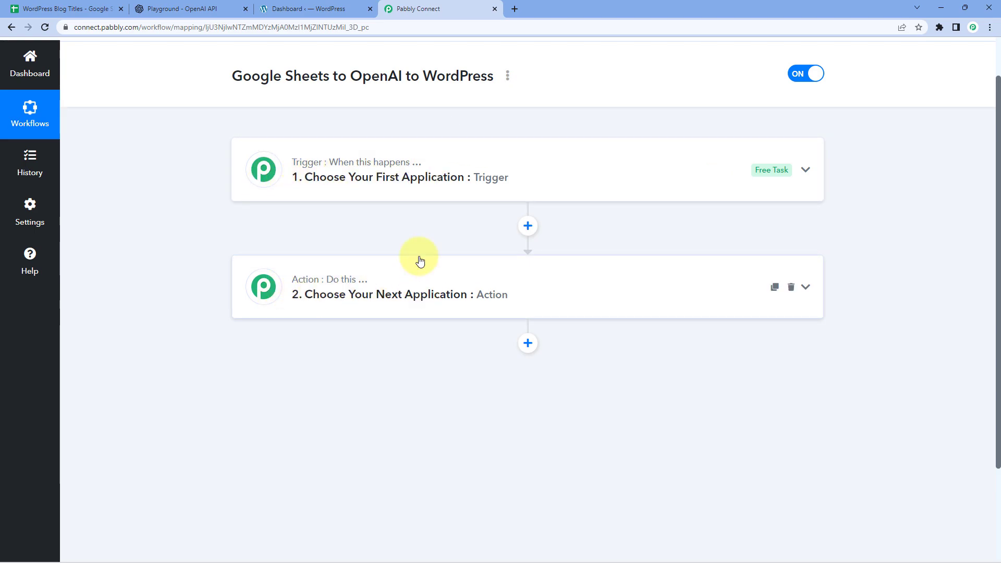
left_click(402, 191)
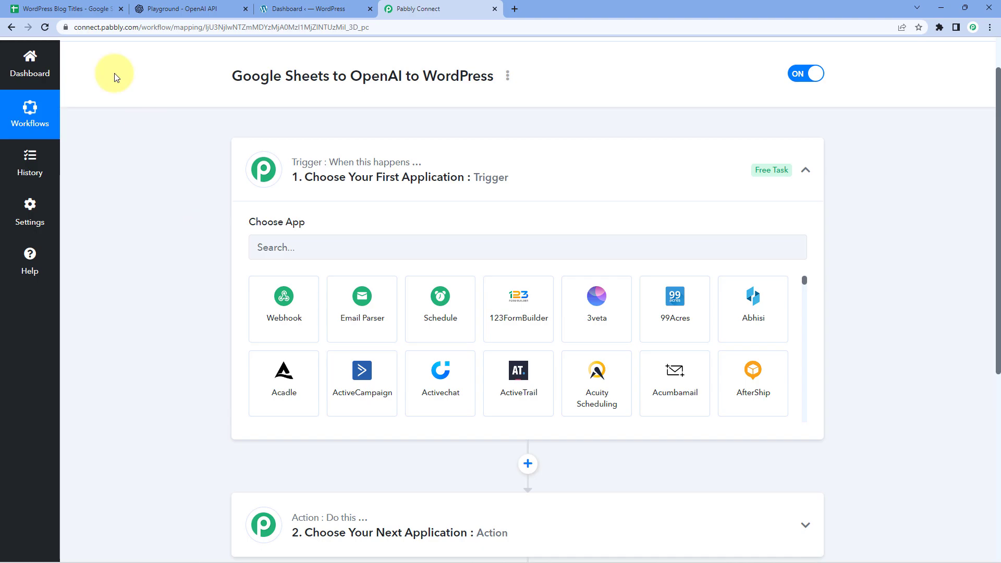
left_click(91, 8)
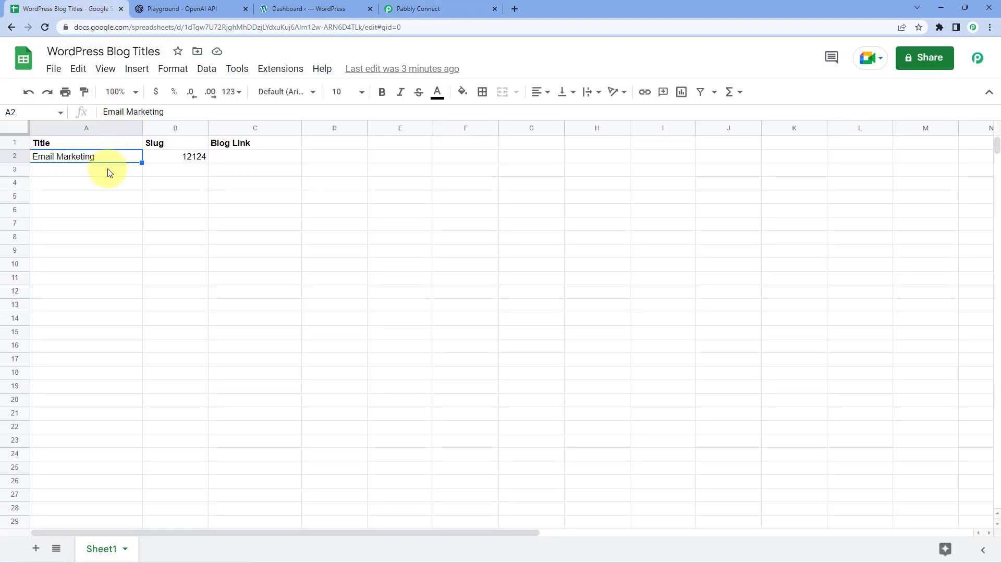
Check the Email Marketing title and 12124 slug in A2:B2, then go to the WordPress dashboard
left_click(194, 158)
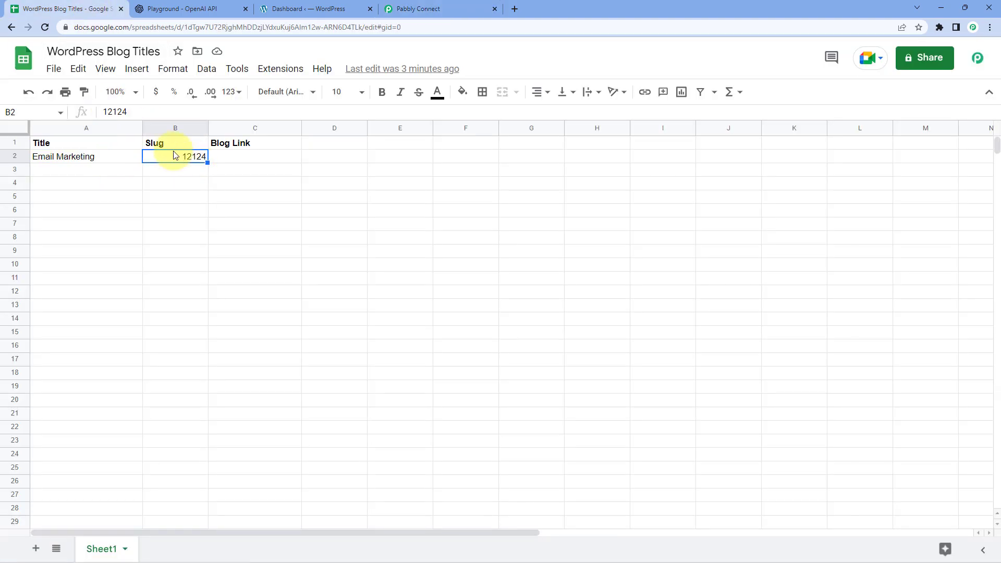
left_click_drag(85, 156, 179, 159)
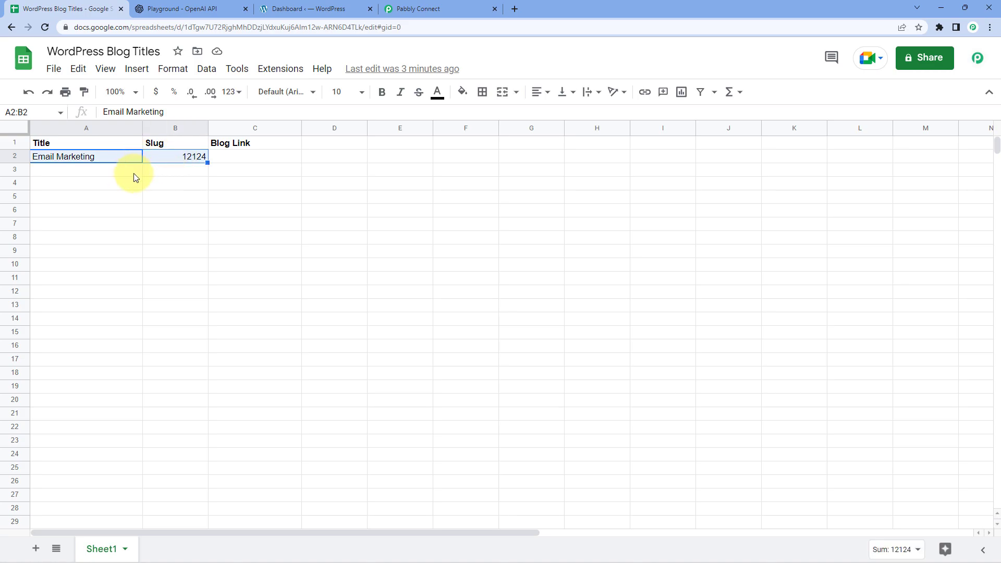
left_click(107, 157)
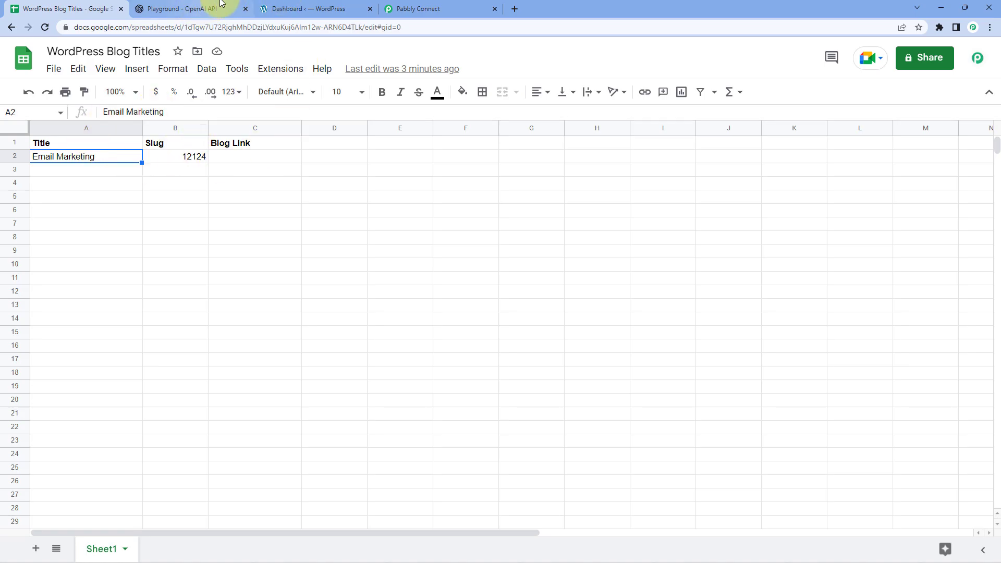
left_click(201, 9)
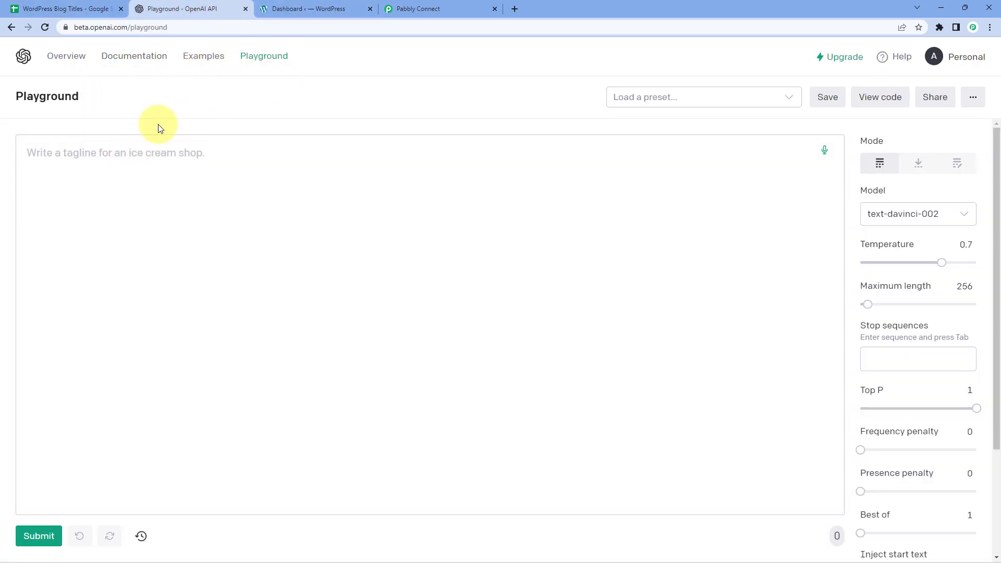
left_click(340, 7)
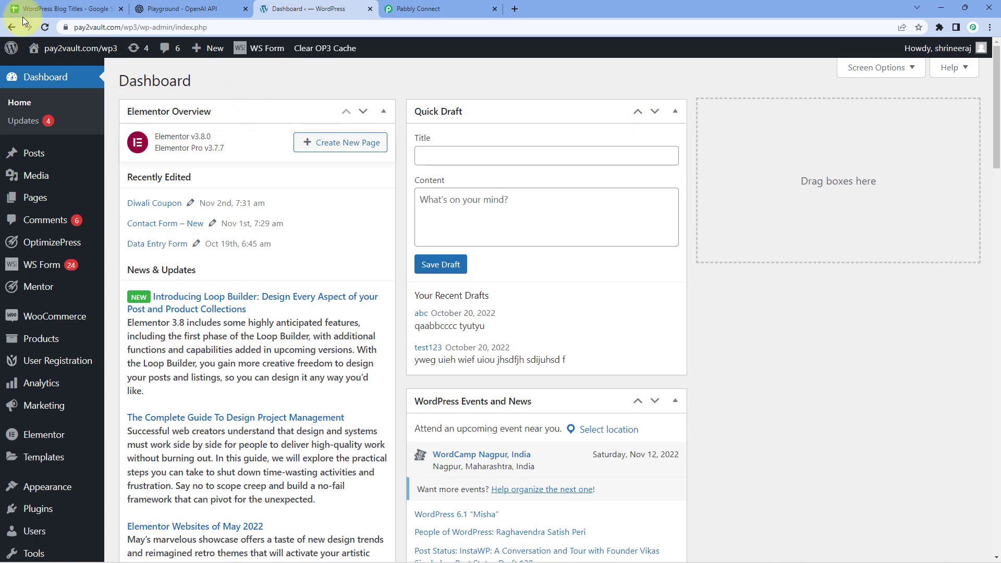
Return from WordPress via the spreadsheet to the Pabbly Connect workflow editor
left_click(62, 9)
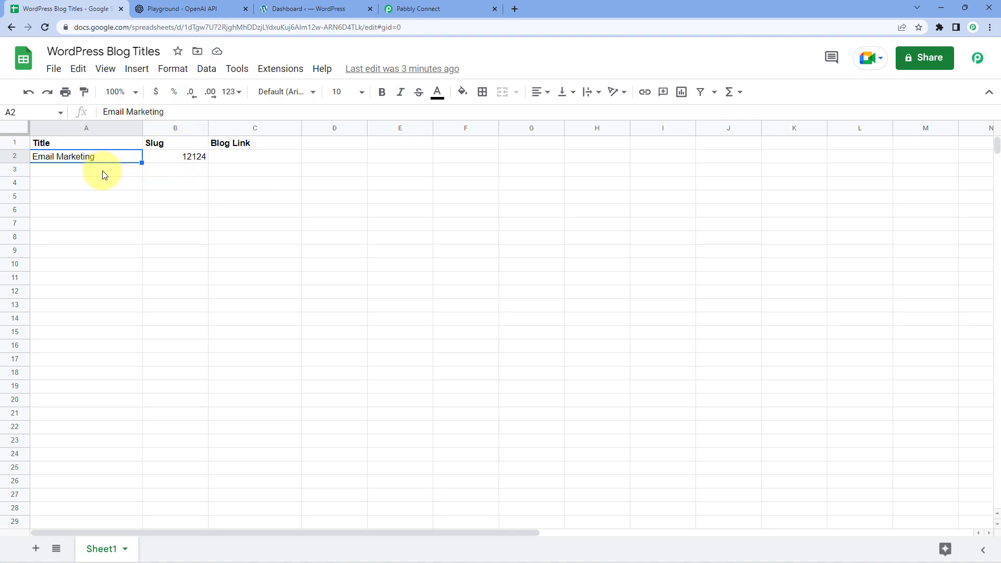
left_click(419, 8)
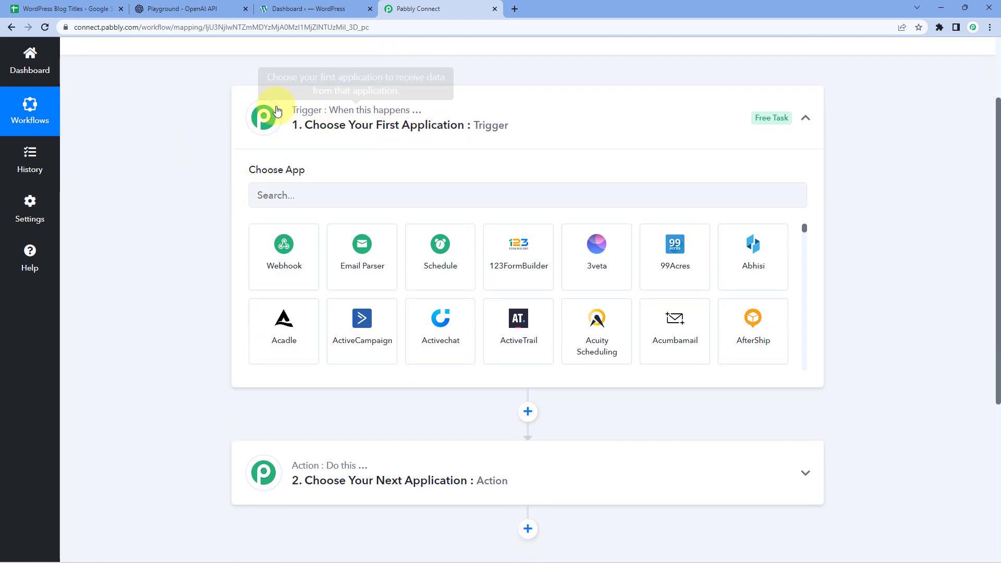
Set the trigger to Google Sheets with the New or Updated Spreadsheet Row event
left_click(299, 191)
type("G")
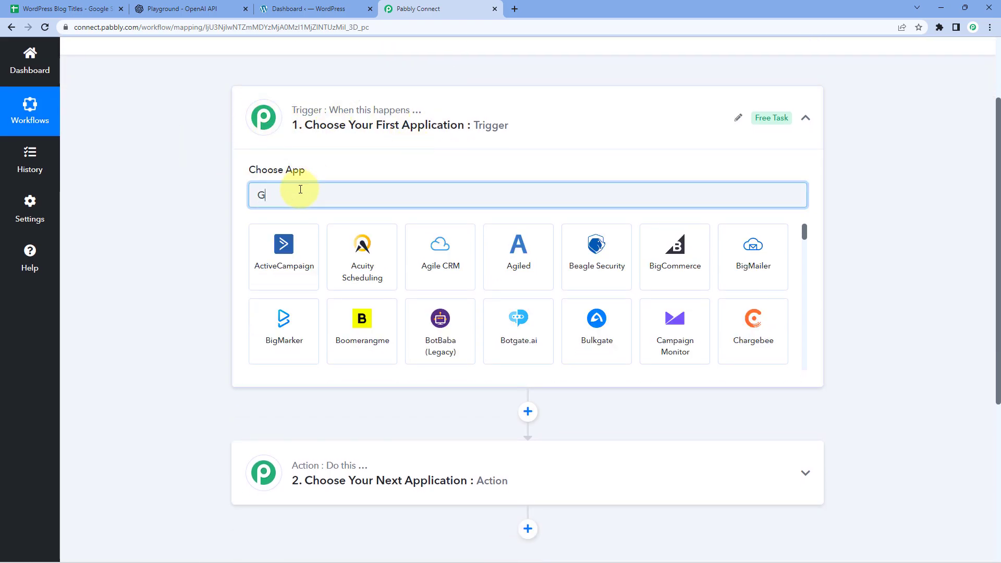
type("oogle Sheets")
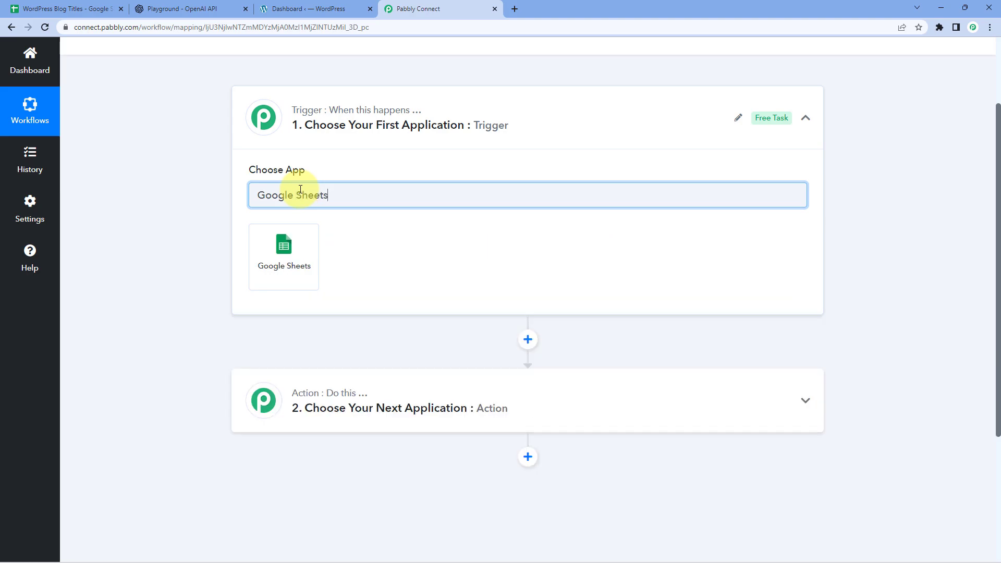
left_click(305, 253)
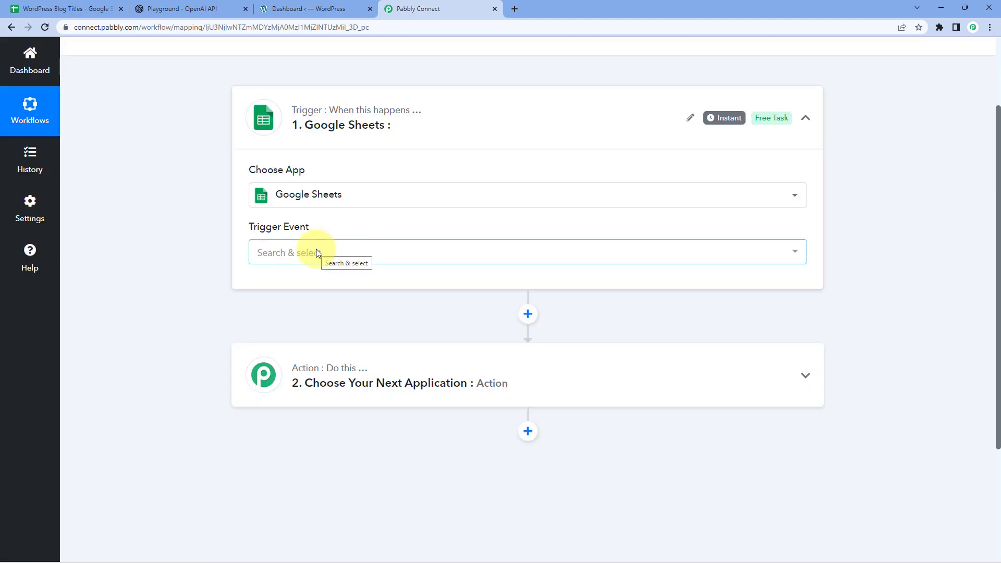
left_click(317, 253)
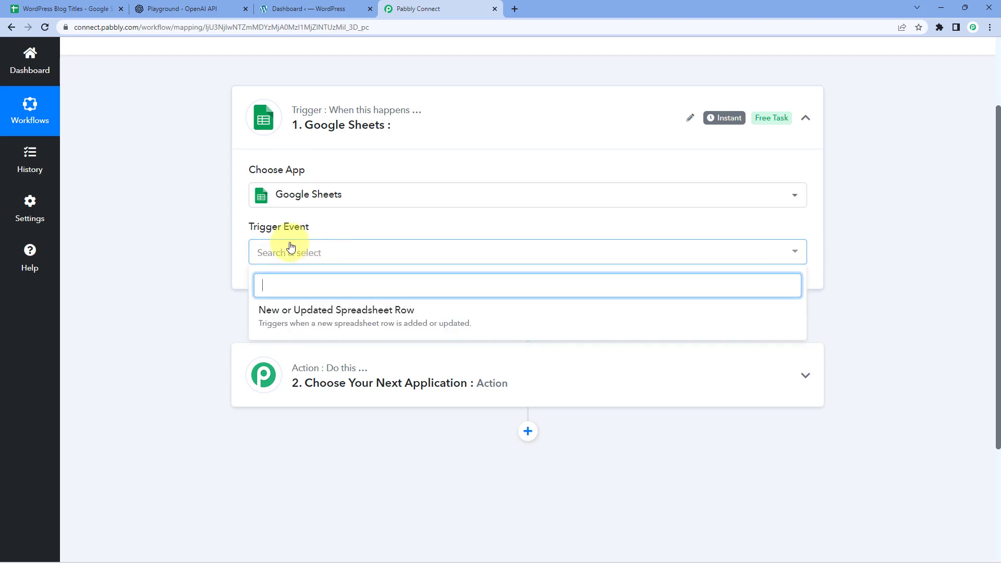
left_click(308, 319)
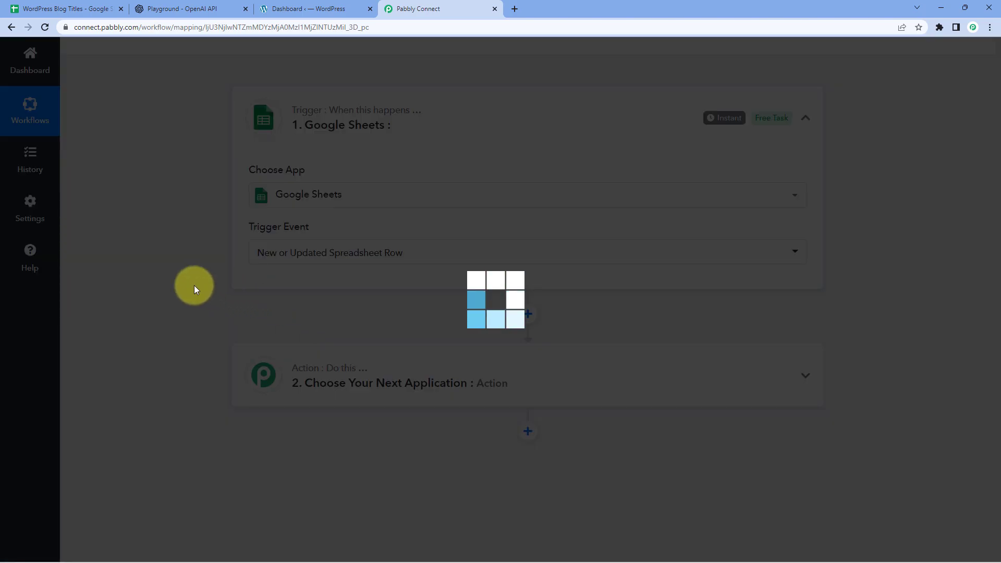
Read the trigger setup instructions and copy the webhook URL
scroll(178, 282, "down", 2)
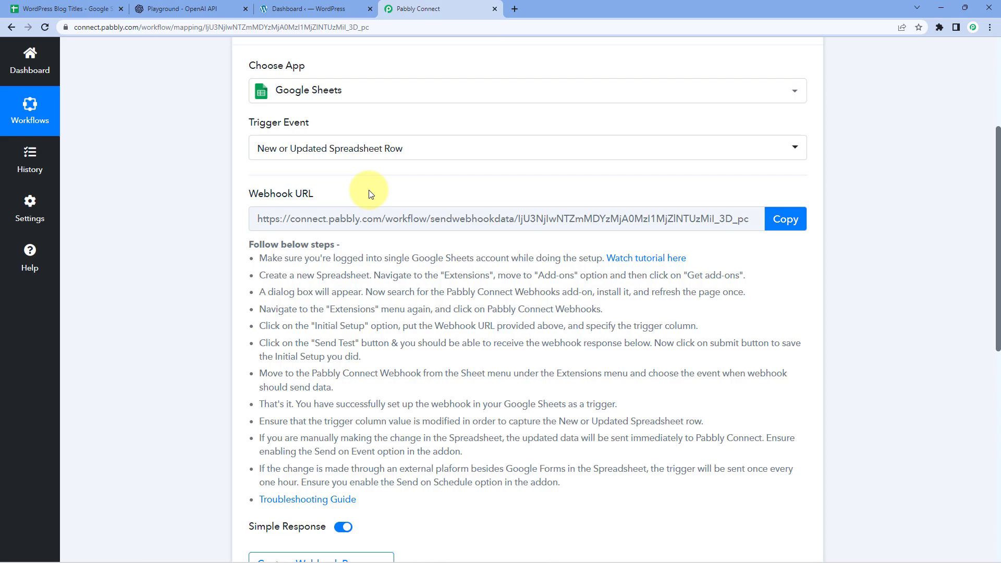
scroll(373, 193, "down", 1)
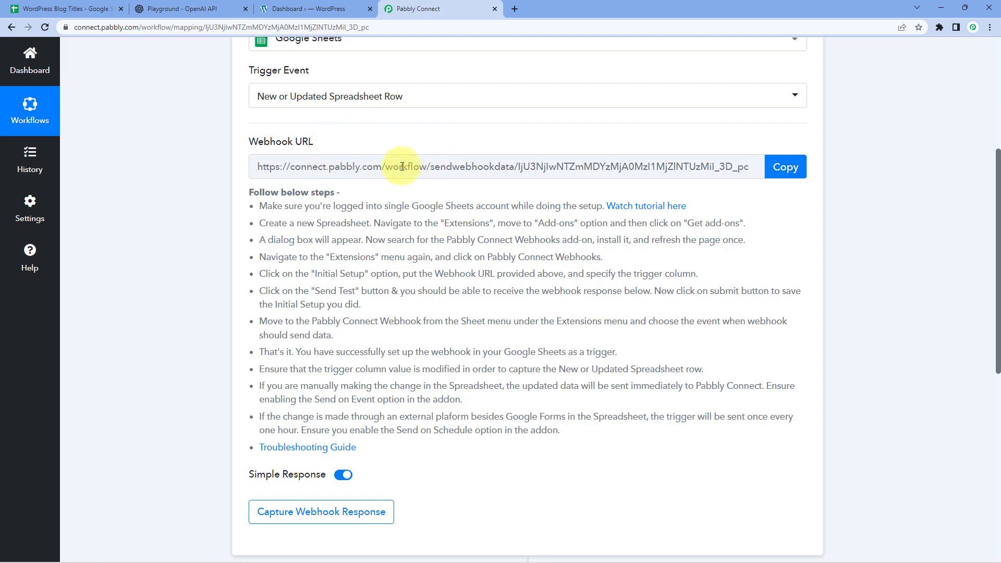
left_click_drag(261, 203, 541, 435)
left_click(563, 435)
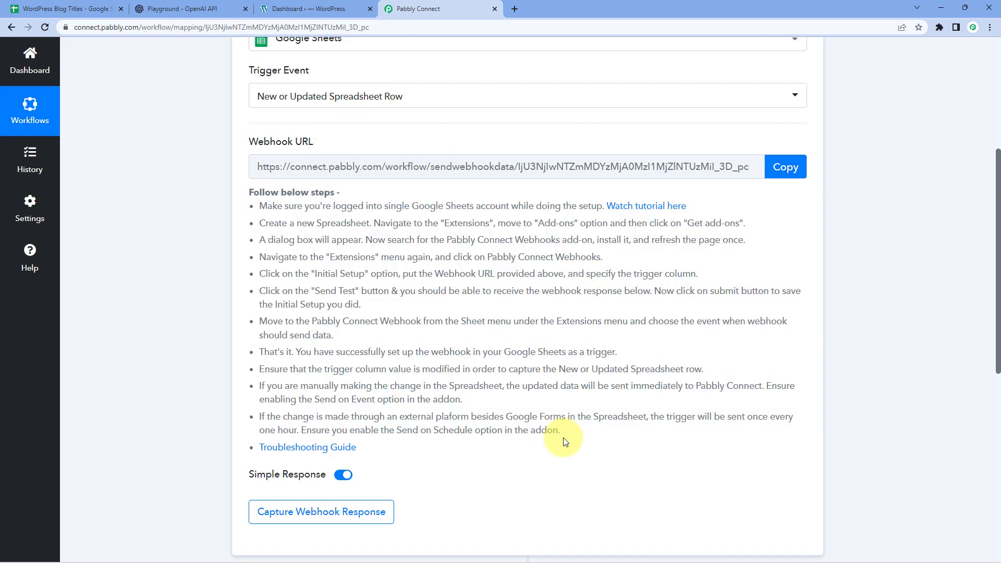
left_click(782, 168)
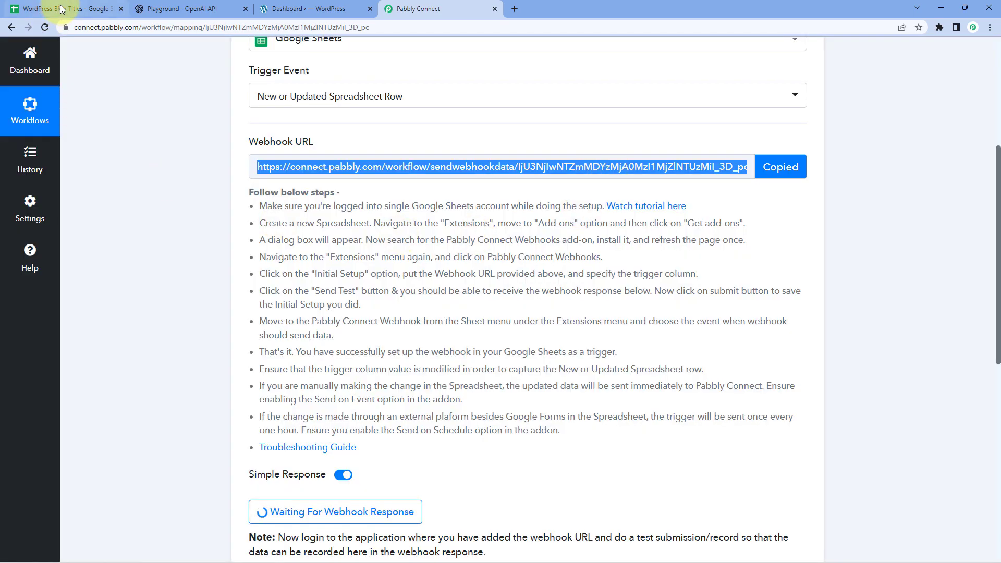
Open the Google Workspace add-ons marketplace from the WordPress Blog Titles sheet
left_click(62, 9)
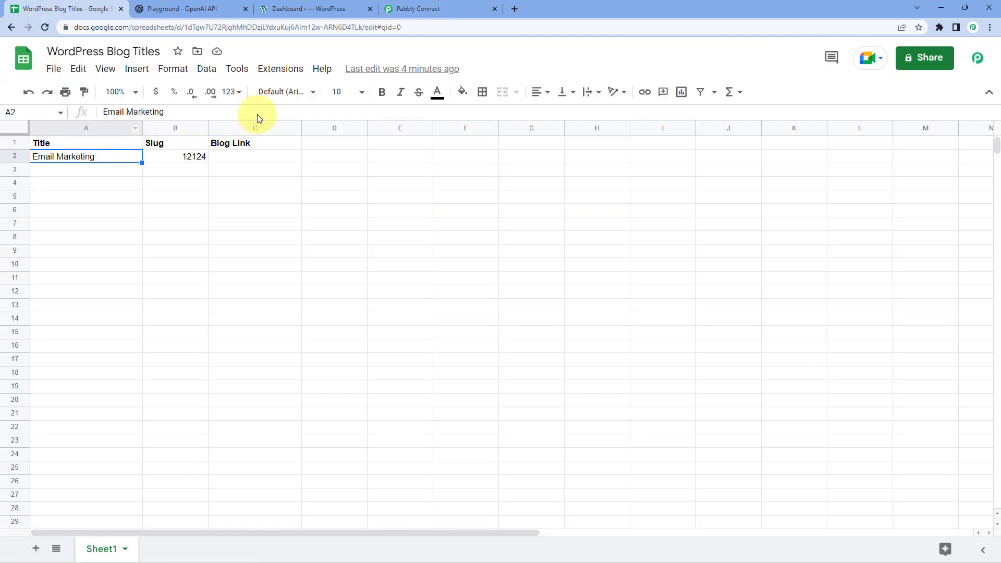
left_click(275, 69)
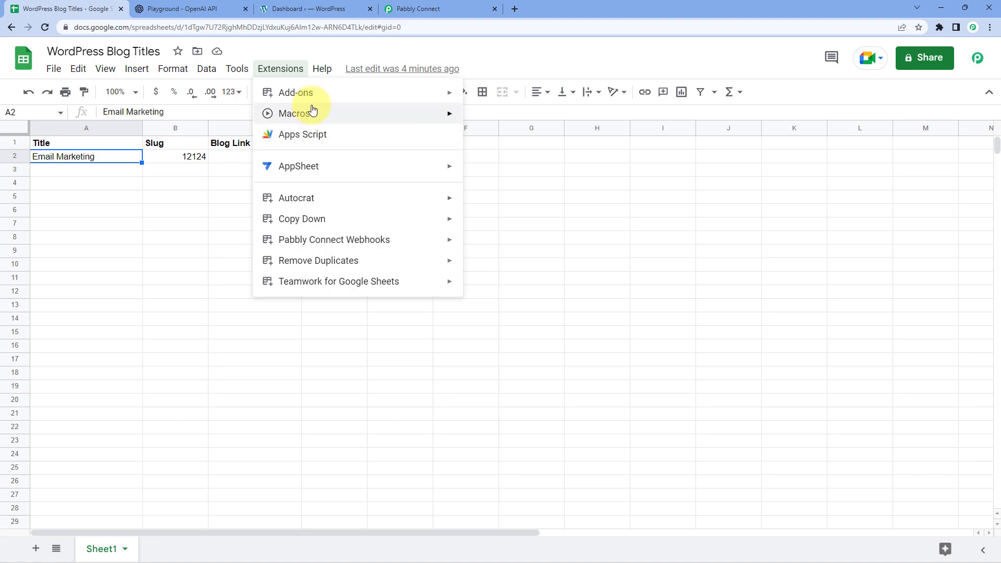
mouse_move(324, 96)
left_click(536, 99)
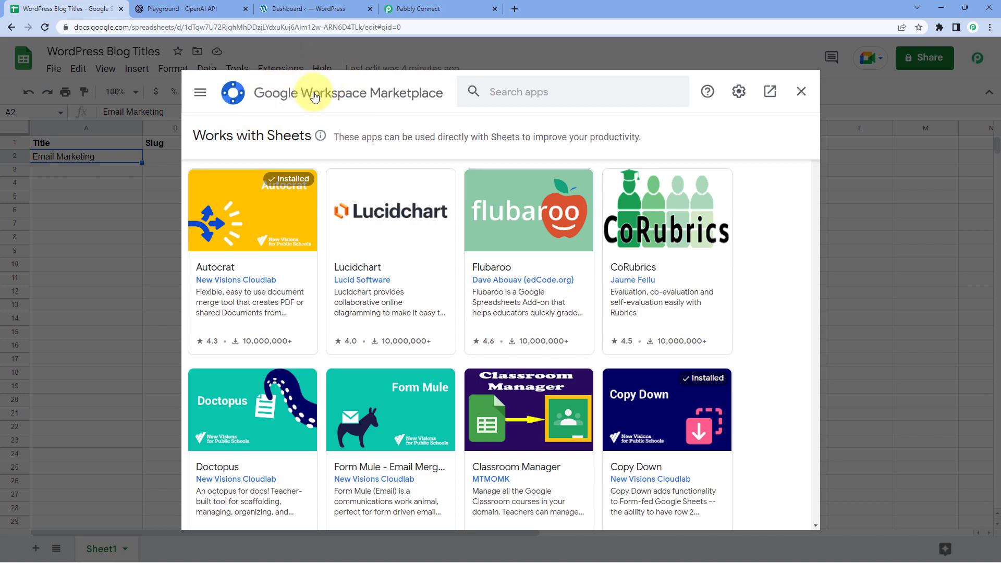
Search 'Pabbly' to confirm Pabbly Connect Webhooks is installed, then close the marketplace
left_click(516, 94)
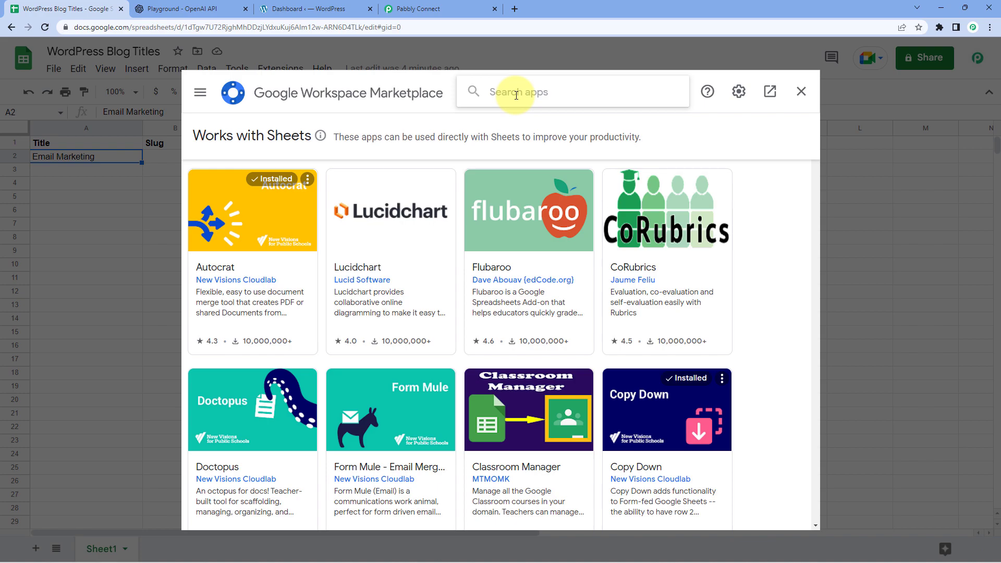
type("Pab")
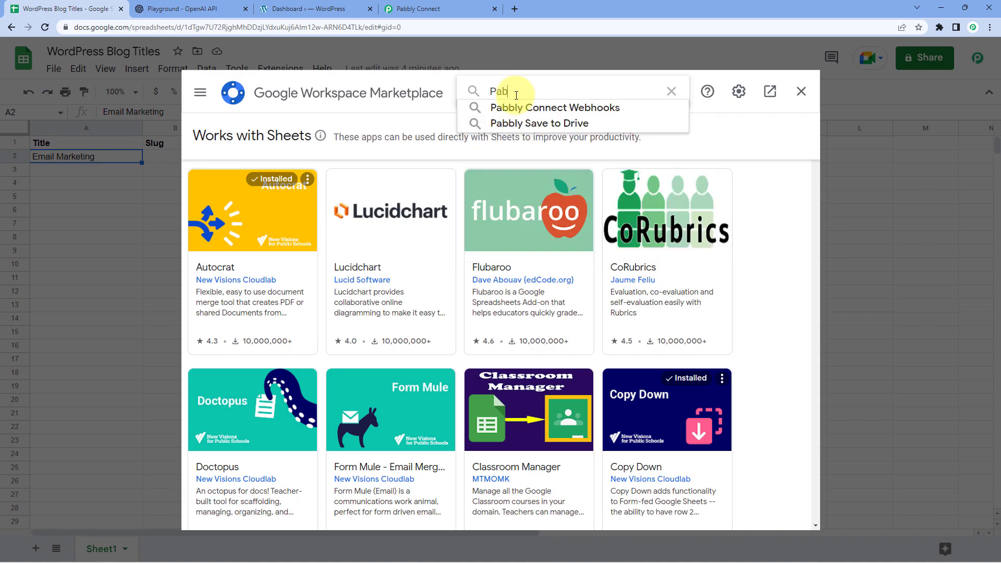
type("bly")
key("Down")
key("Return")
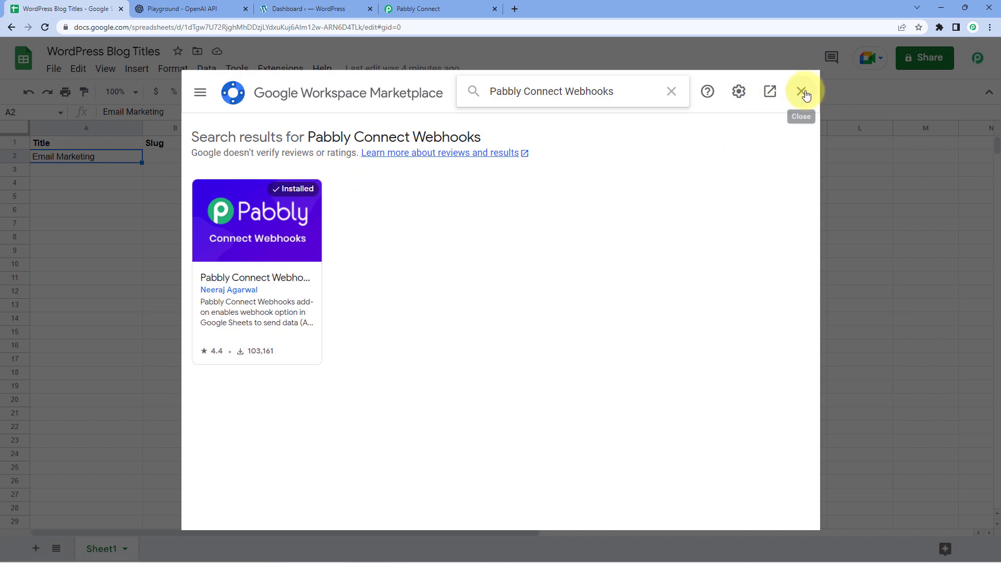
left_click(806, 94)
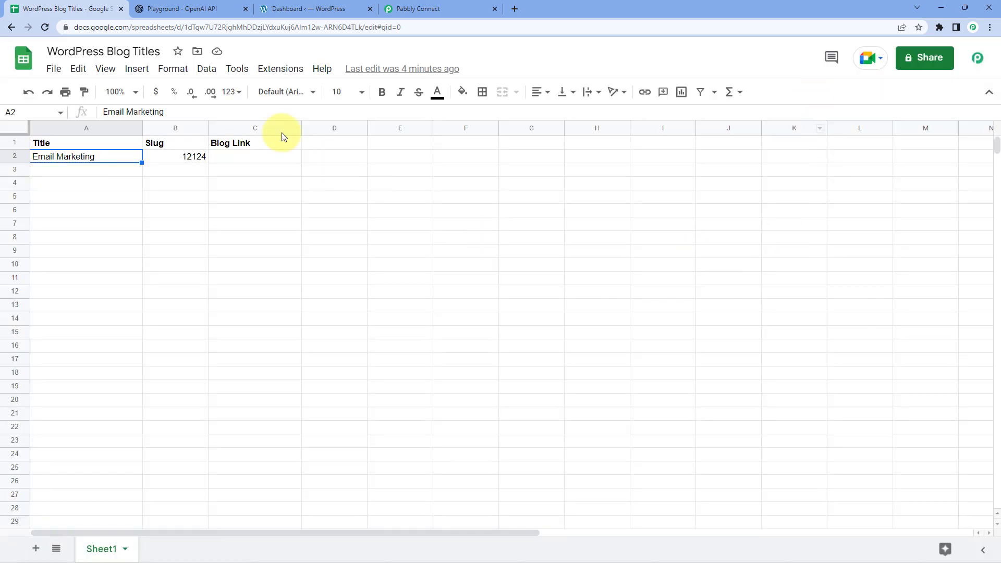
Reload the sheet and launch Pabbly Connect Webhooks' Initial Setup for Sheet1
left_click(45, 28)
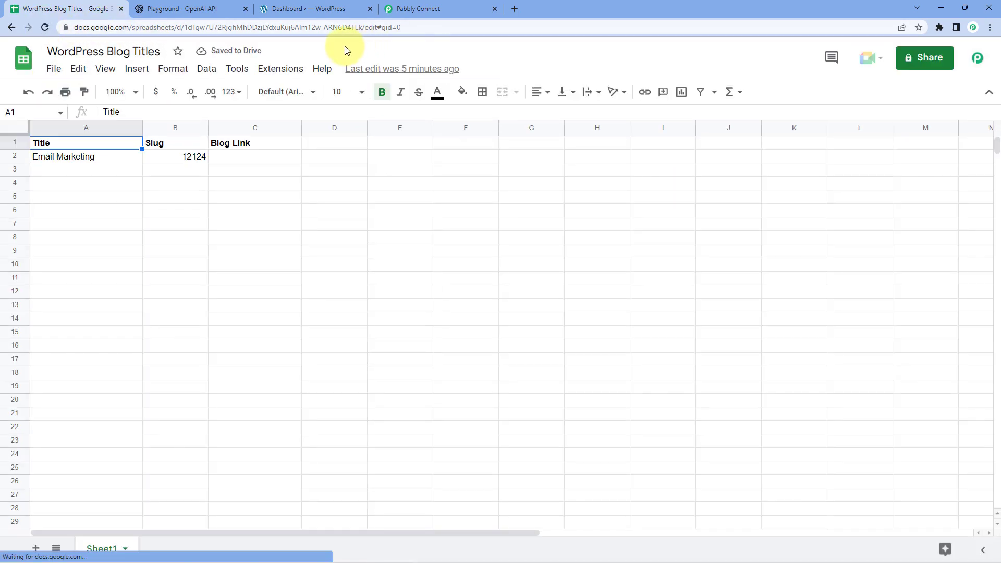
left_click(287, 73)
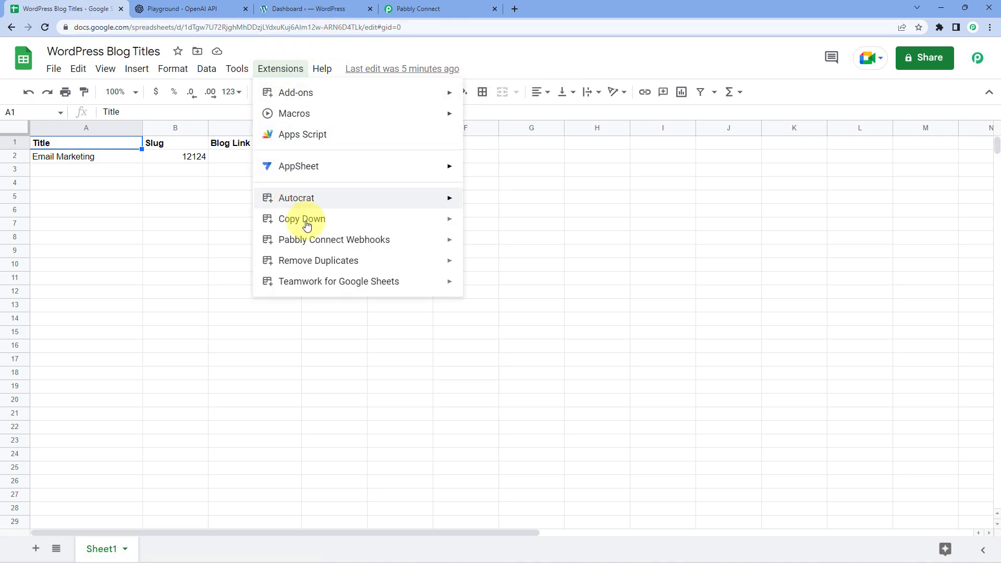
mouse_move(279, 245)
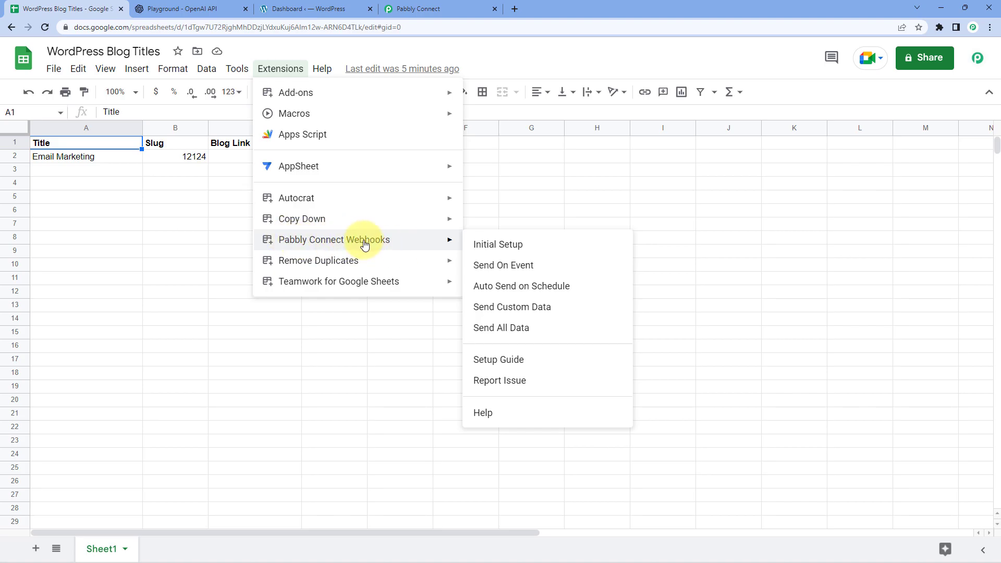
left_click(544, 247)
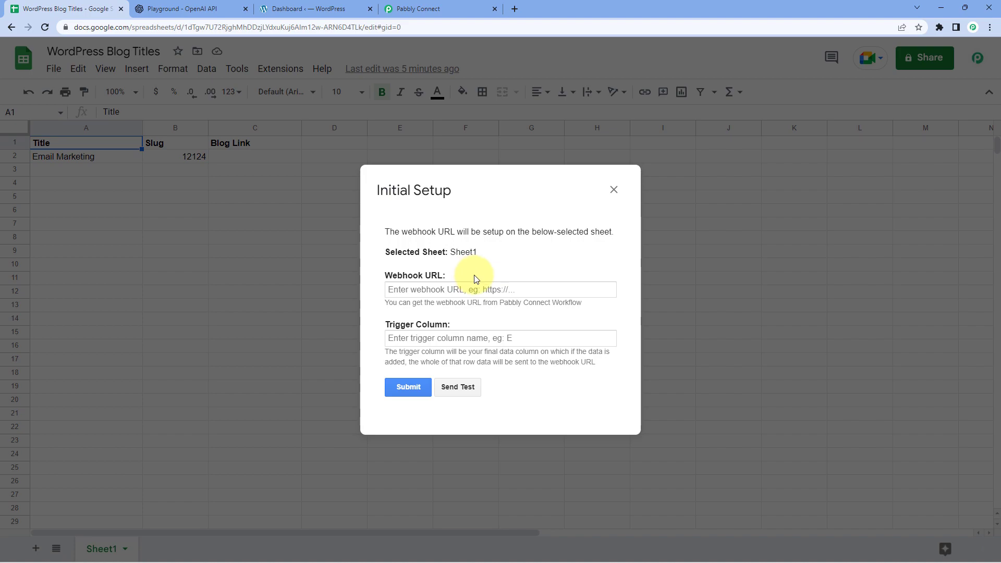
Copy the Pabbly Connect webhook URL and paste it into the Initial Setup's Webhook URL field
left_click(419, 9)
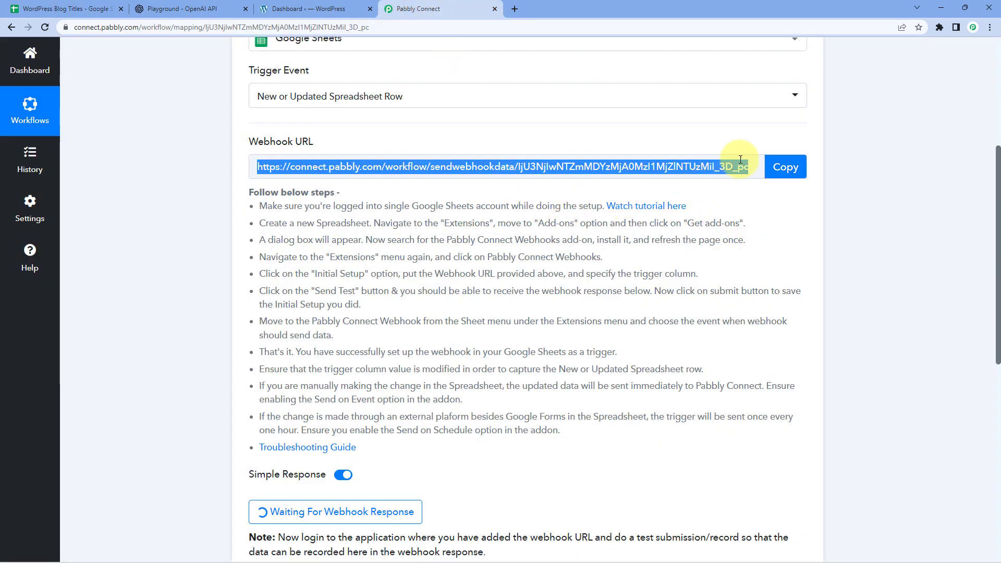
left_click(781, 172)
left_click(45, 9)
left_click(406, 286)
right_click(407, 285)
left_click(439, 370)
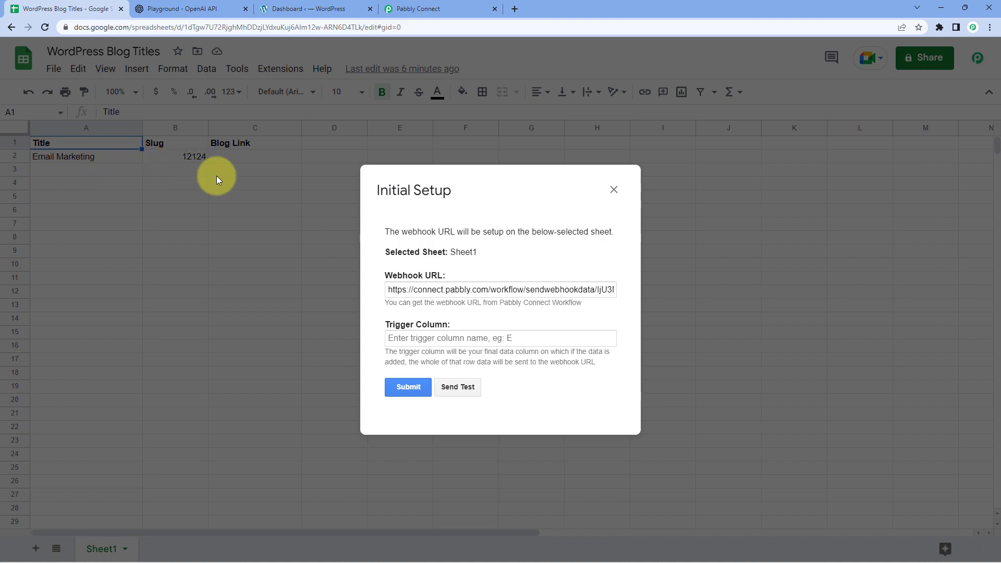
Set trigger column B, send test data, submit the Sheet1 webhook setup, and close it
left_click(418, 334)
type("B")
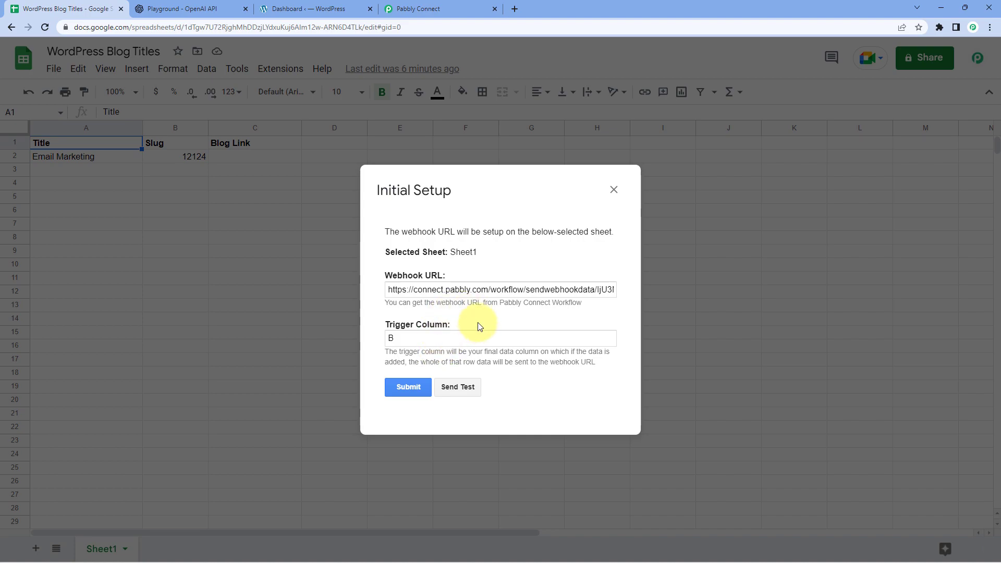
left_click(463, 388)
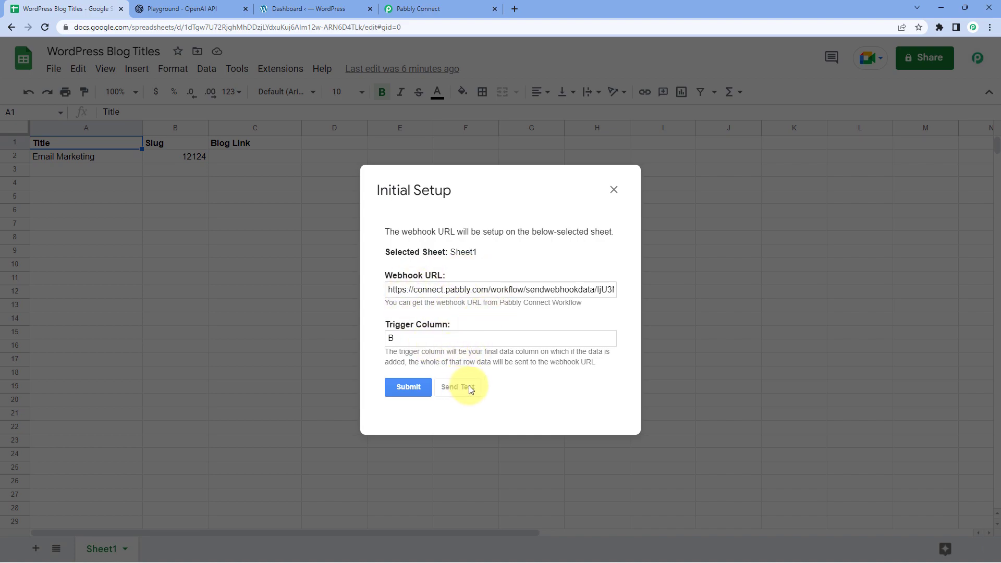
scroll(437, 372, "down", 1)
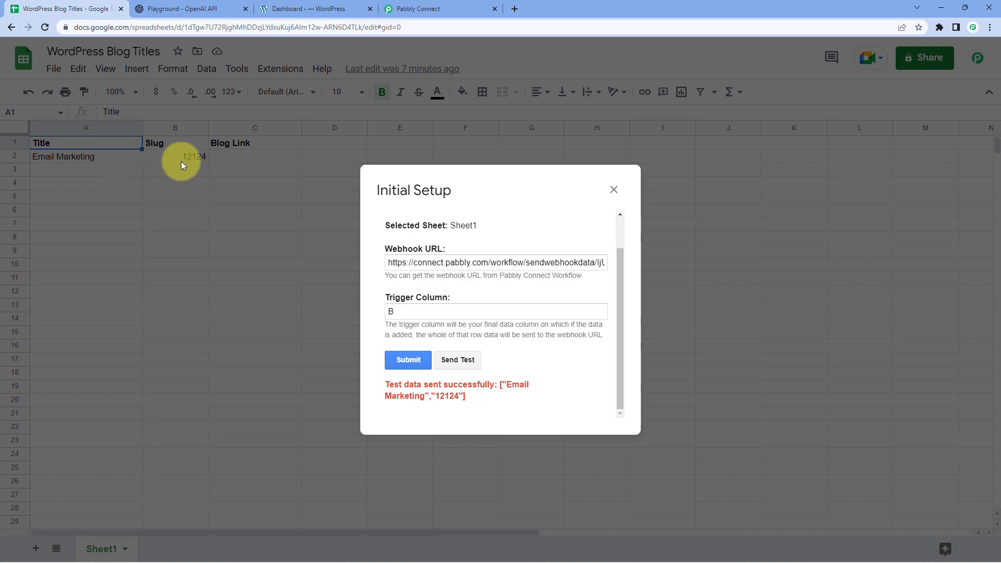
left_click(404, 360)
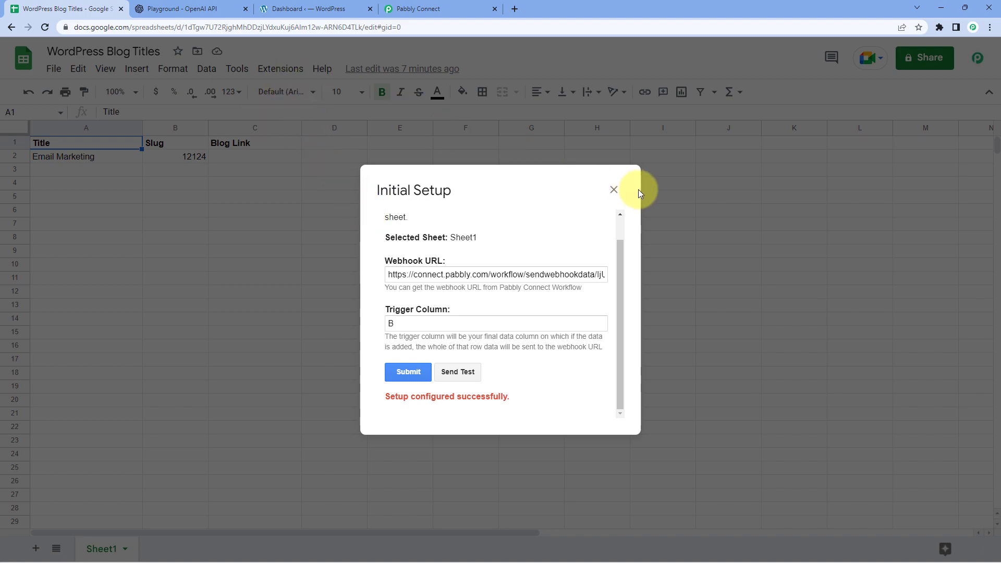
left_click(614, 189)
Turn on Pabbly Connect Webhooks' Send On Event for the sheet
left_click(291, 68)
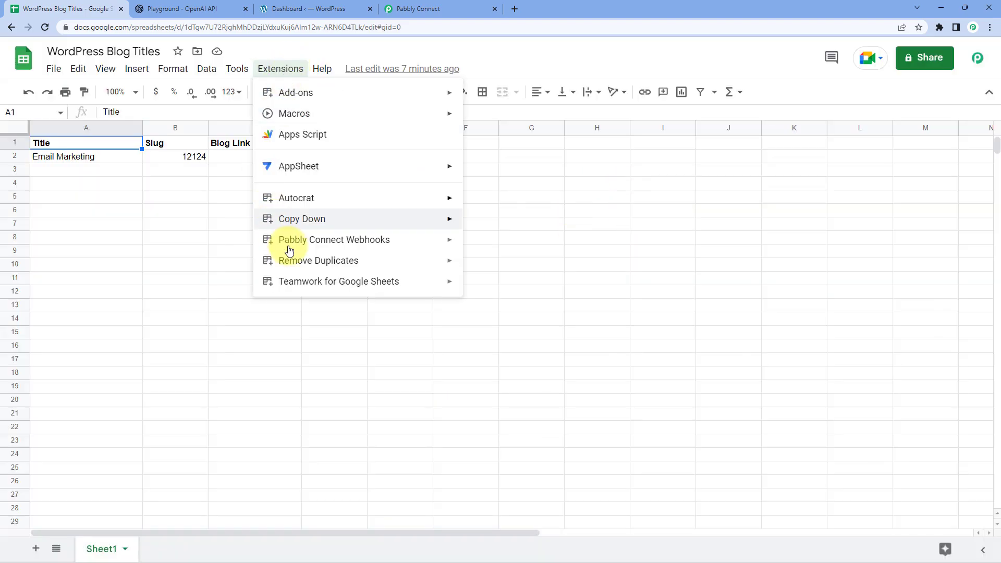
mouse_move(400, 246)
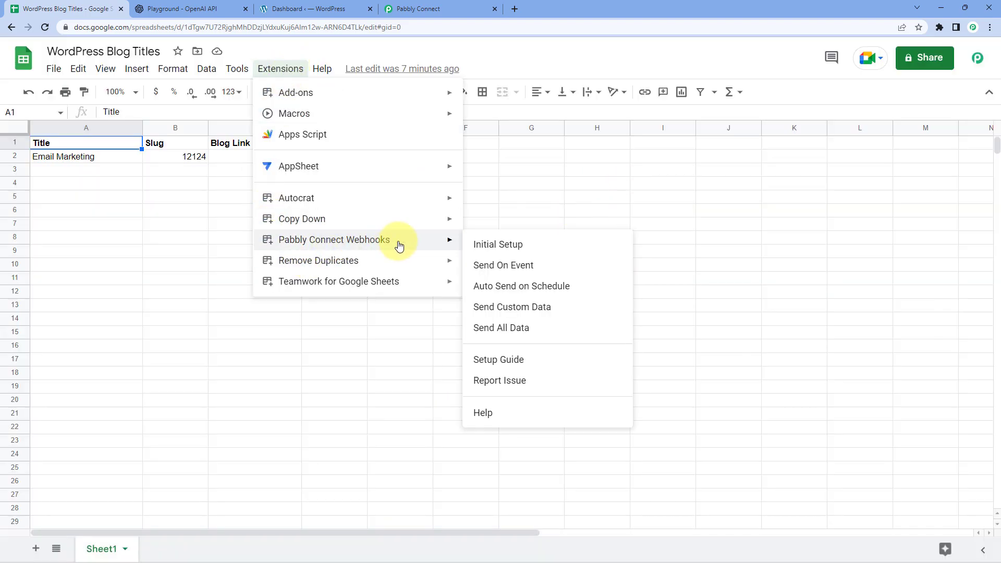
left_click(489, 269)
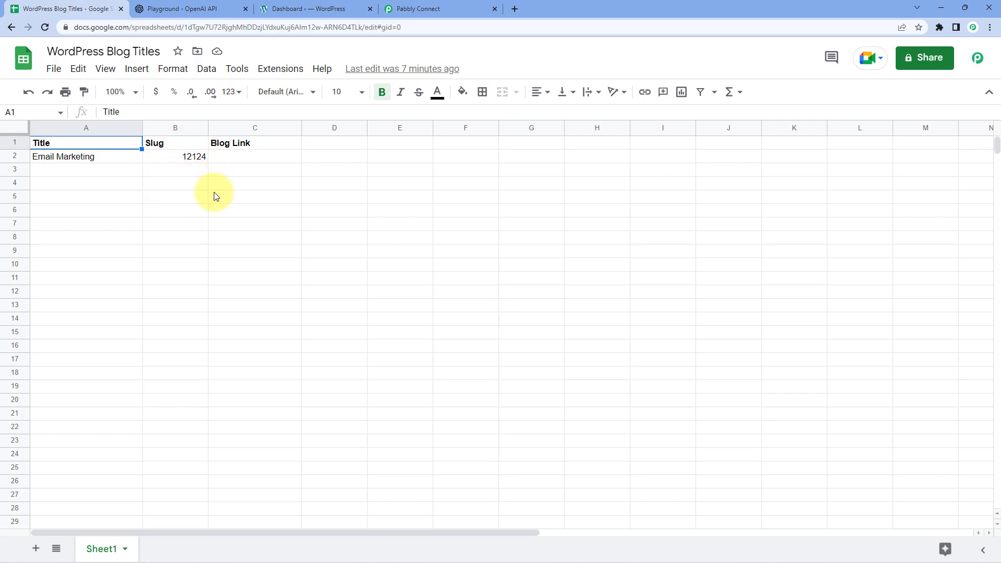
Review the Email Marketing row with slug 12124, then return to Pabbly Connect
left_click_drag(102, 156, 190, 159)
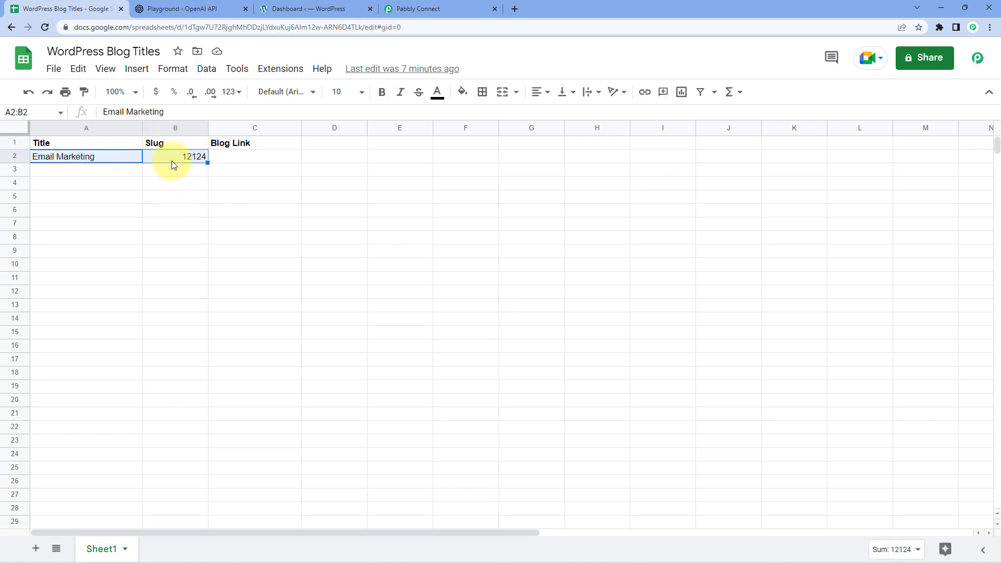
left_click(101, 161)
left_click(157, 158)
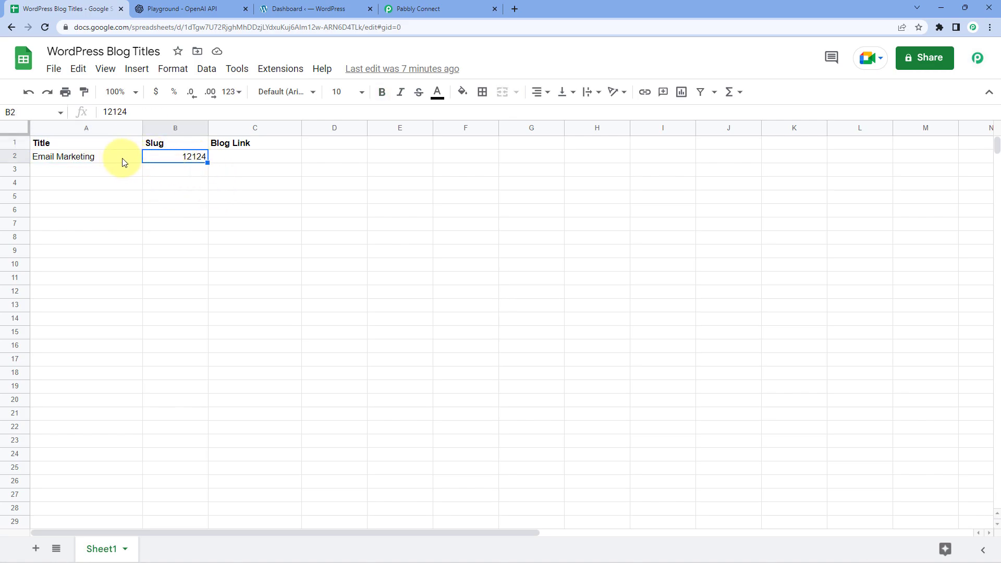
left_click(138, 170)
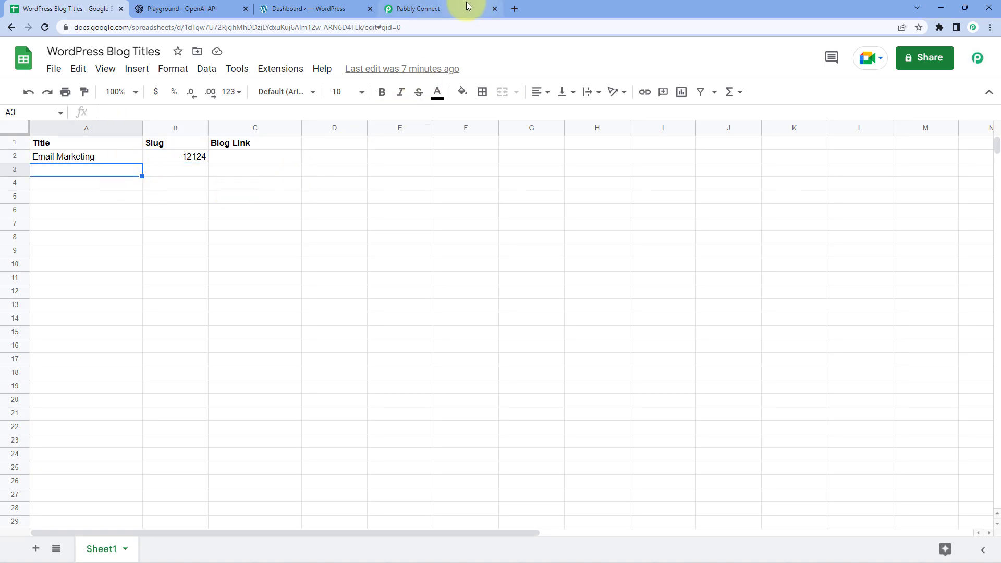
left_click(467, 6)
scroll(183, 172, "down", 3)
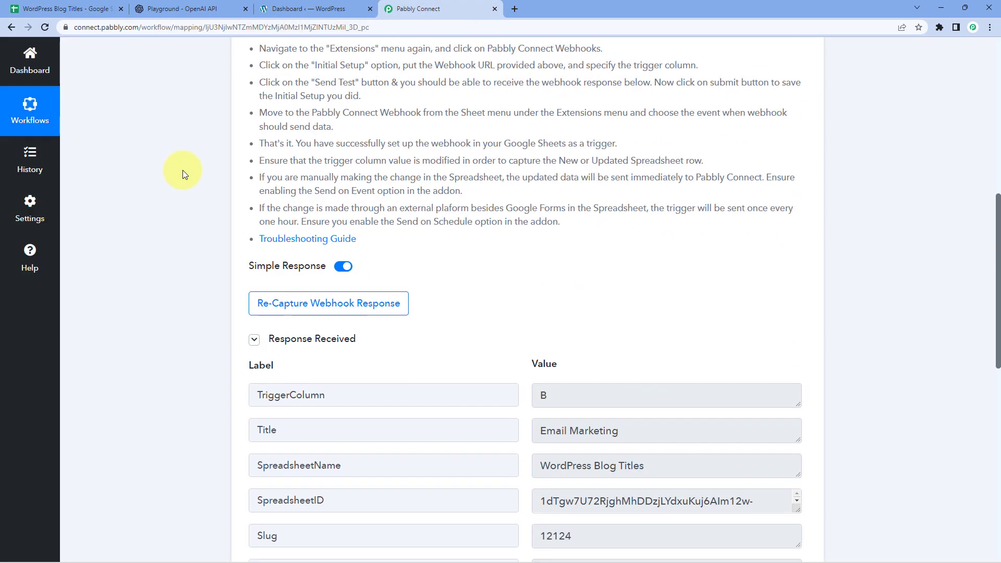
scroll(182, 170, "down", 3)
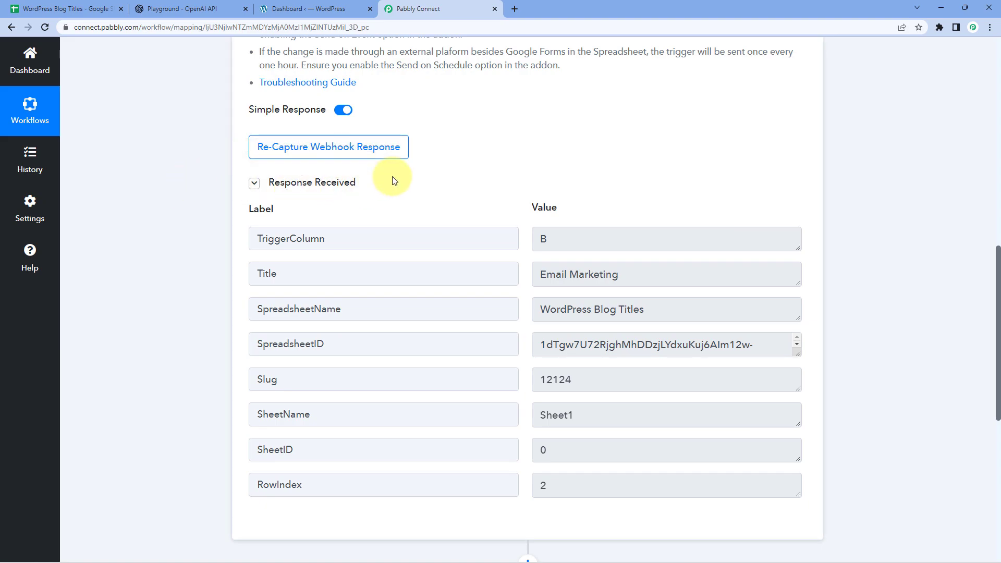
scroll(395, 181, "down", 1)
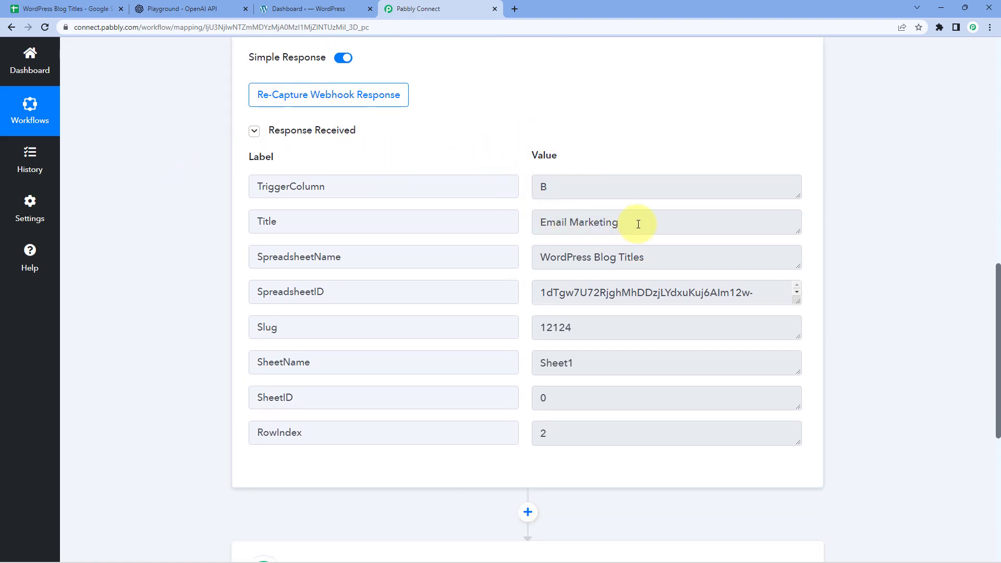
left_click_drag(638, 225, 533, 224)
left_click(521, 220)
left_click_drag(608, 326, 521, 323)
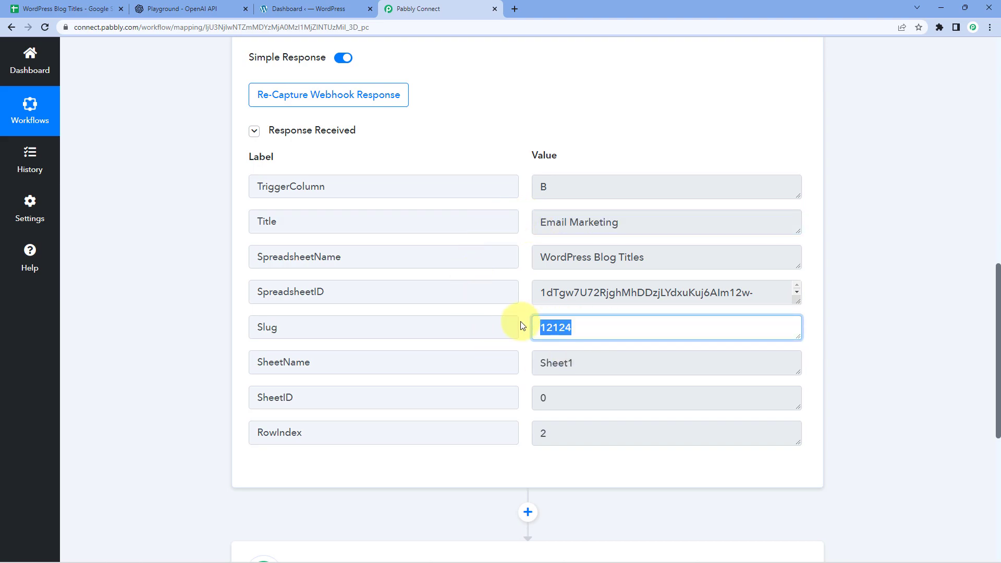
left_click(529, 289)
left_click_drag(644, 259, 542, 263)
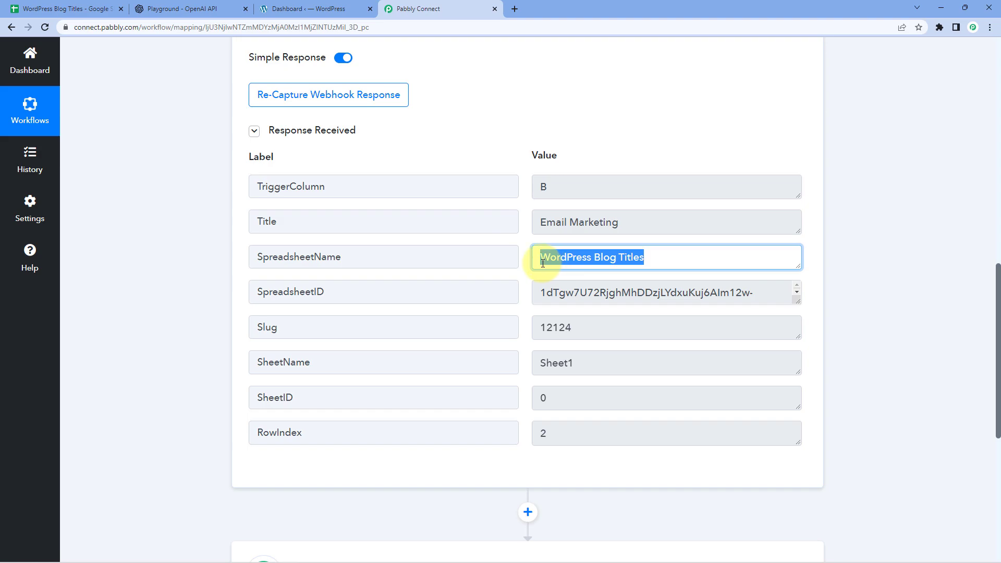
left_click_drag(557, 187, 519, 188)
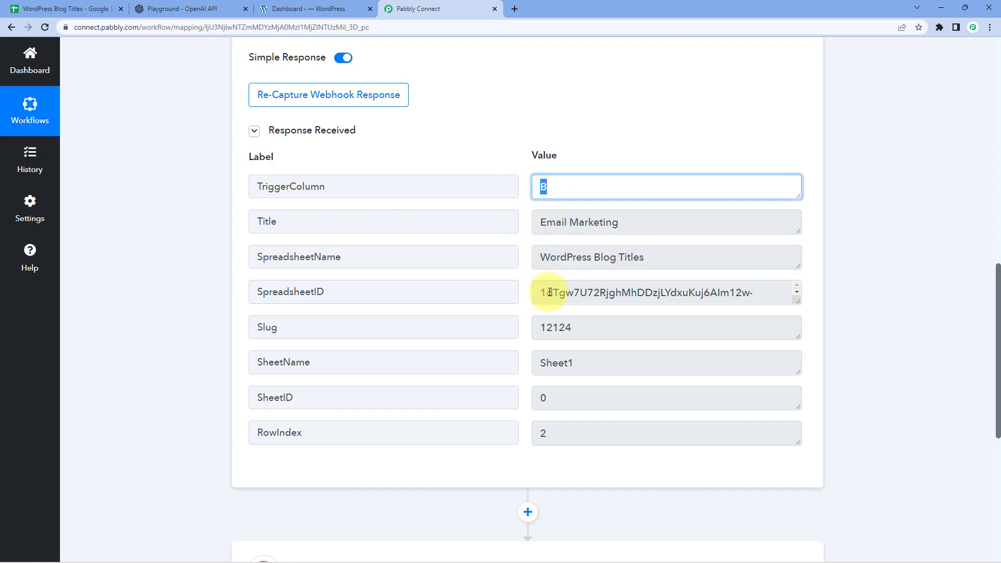
left_click_drag(539, 292, 518, 297)
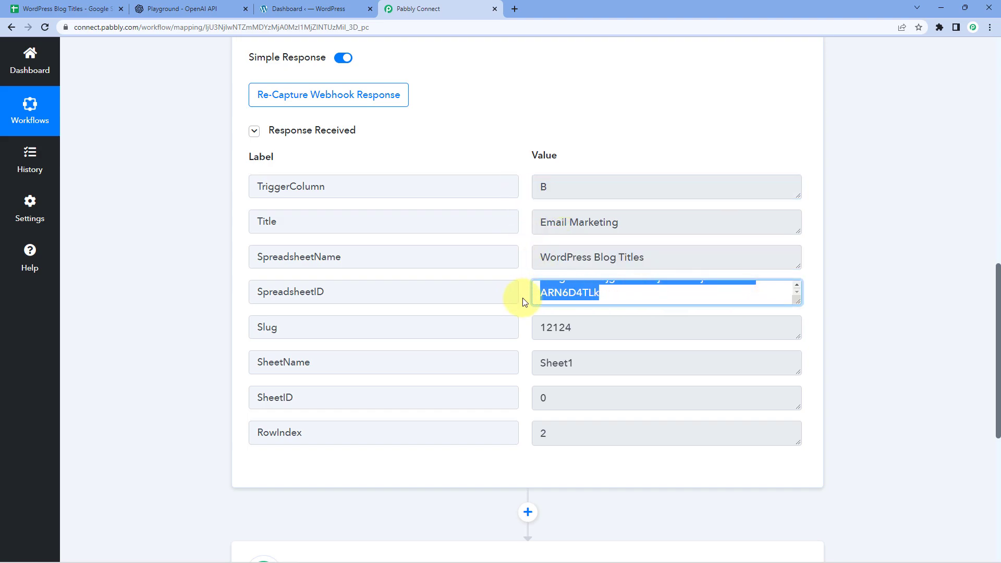
left_click(523, 301)
scroll(524, 302, "down", 1)
double_click(585, 313)
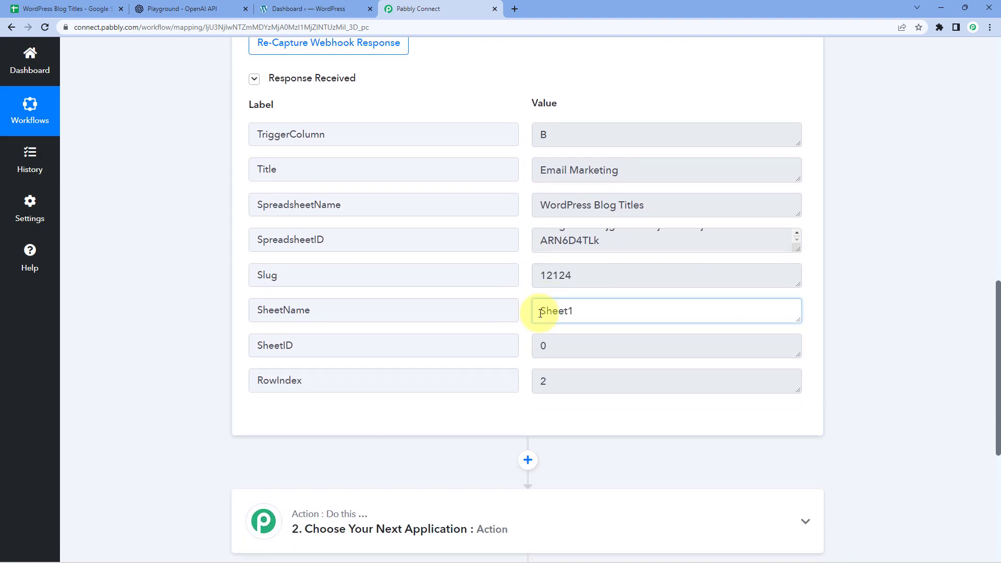
left_click_drag(568, 374, 469, 369)
left_click(205, 297)
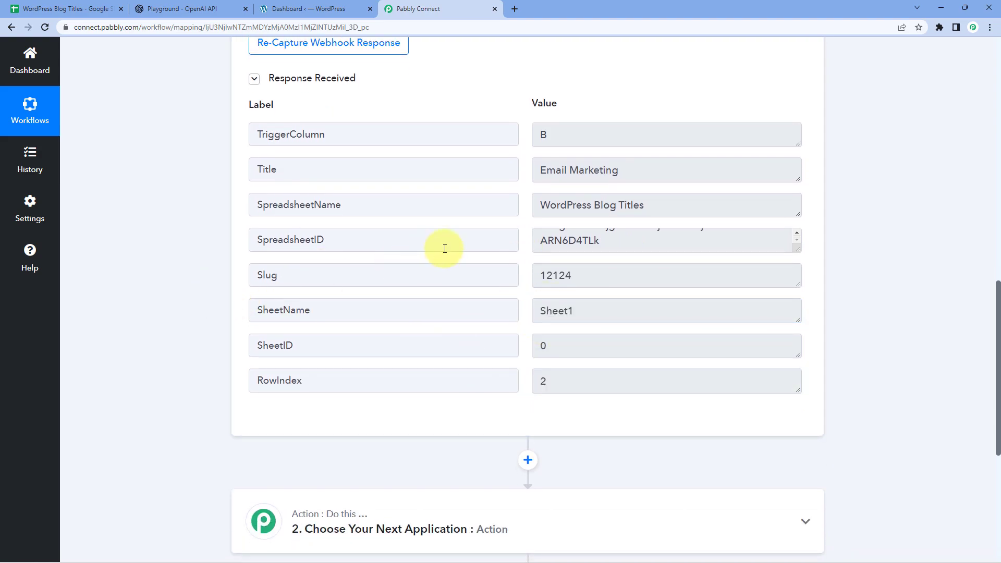
scroll(538, 243, "up", 1)
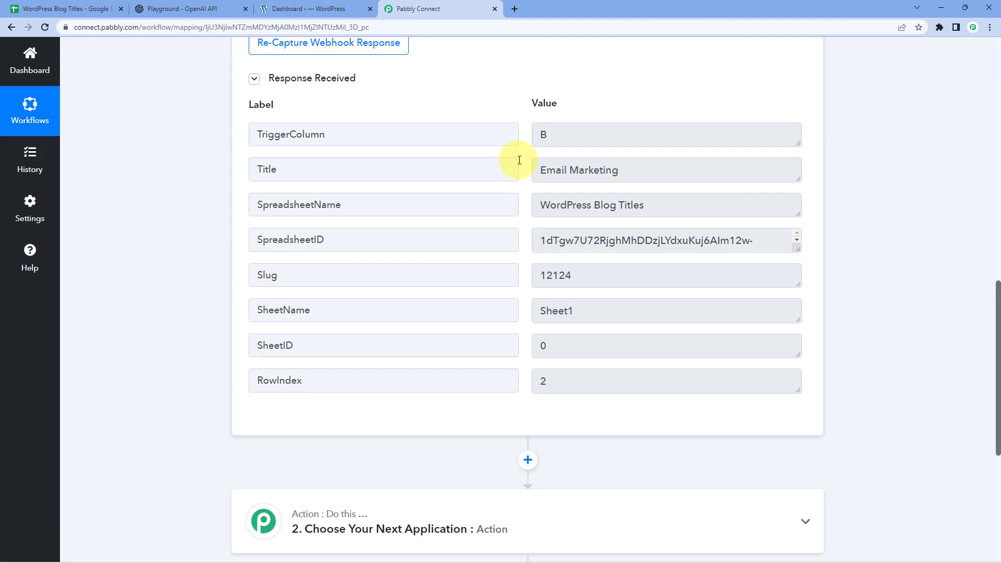
left_click_drag(639, 170, 521, 172)
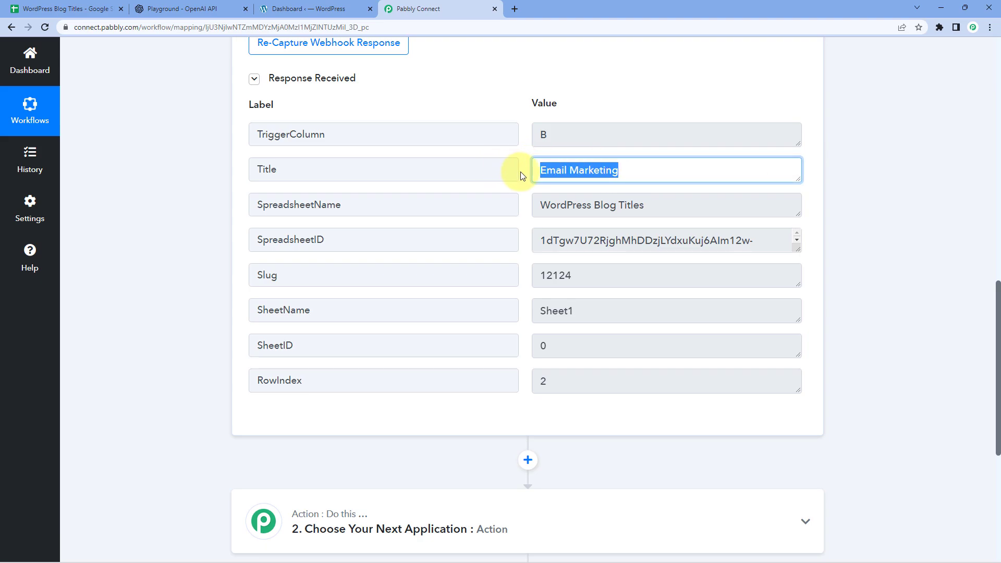
left_click(525, 176)
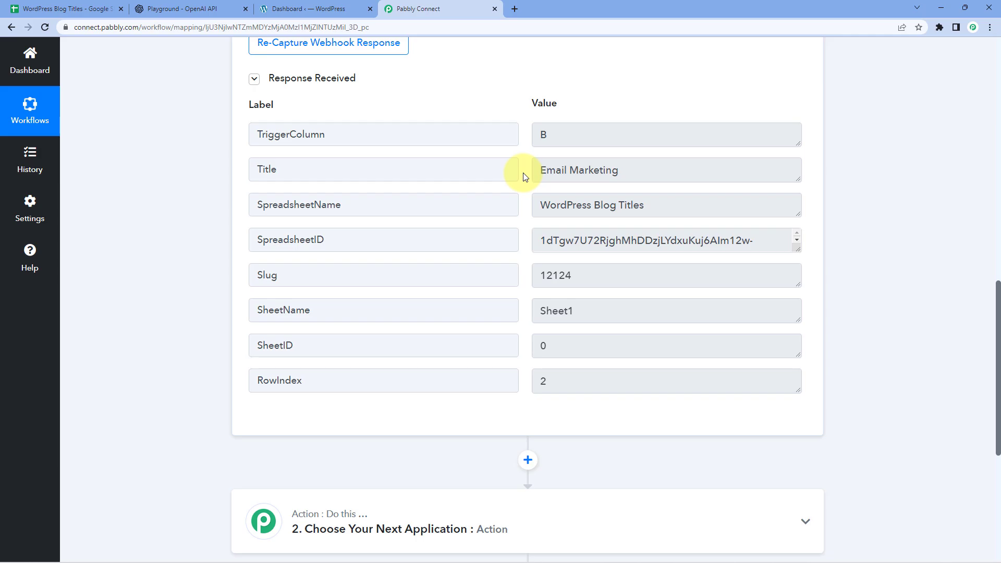
scroll(208, 203, "down", 6)
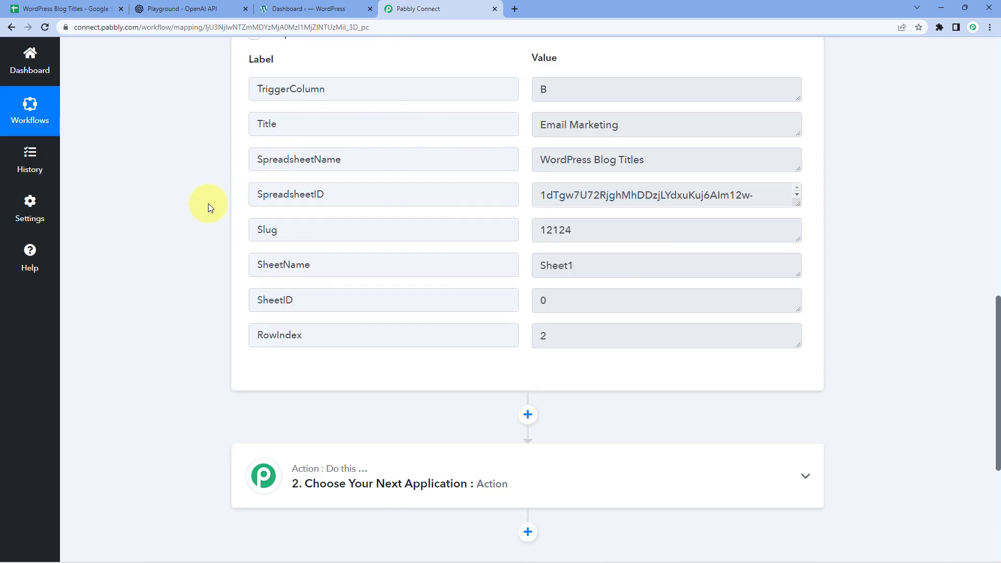
Set the second step to OpenAI with the Generate Content action event
left_click(412, 207)
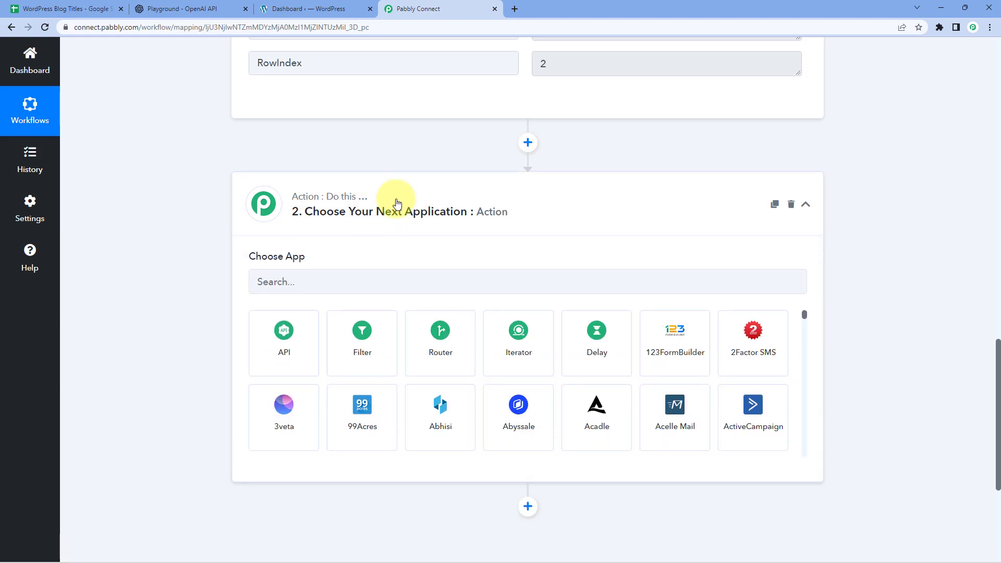
scroll(402, 197, "down", 1)
left_click(352, 235)
type("OpenAI")
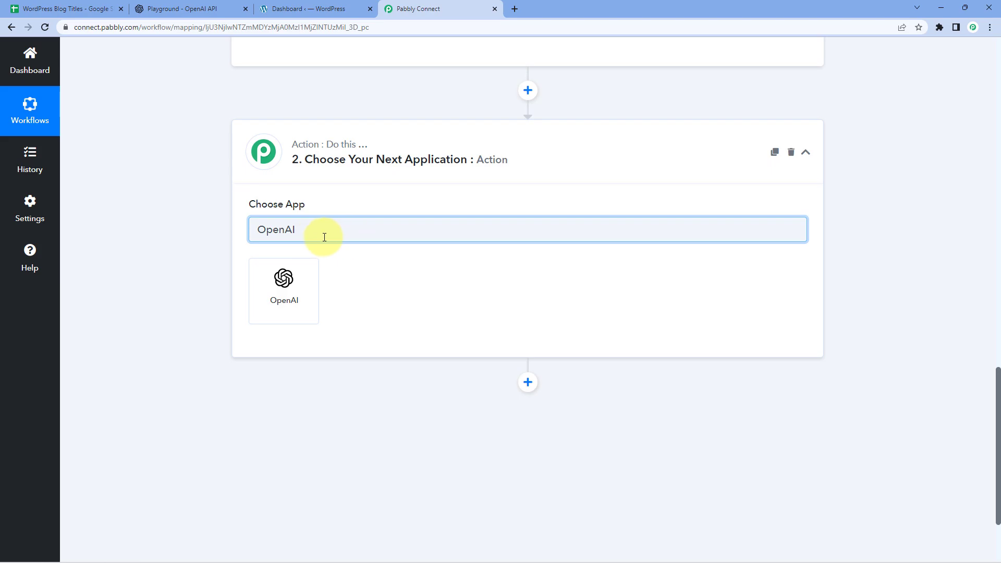
left_click(308, 293)
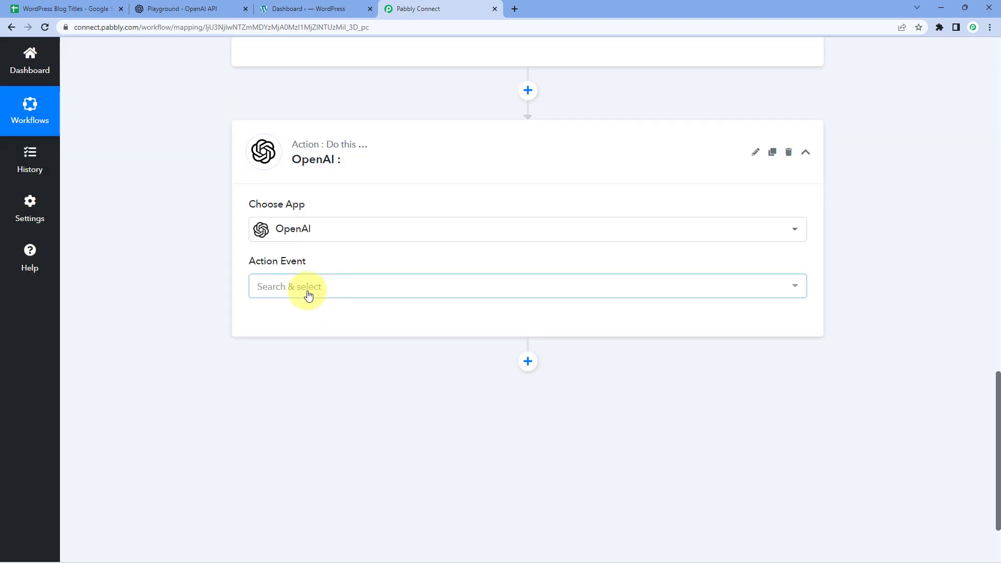
left_click(328, 286)
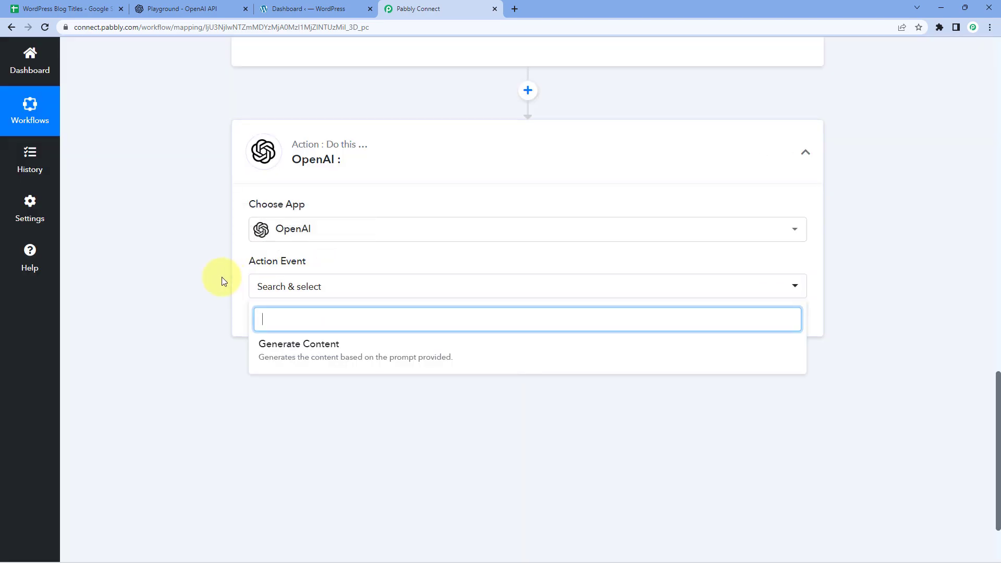
scroll(221, 277, "down", 2)
left_click(324, 252)
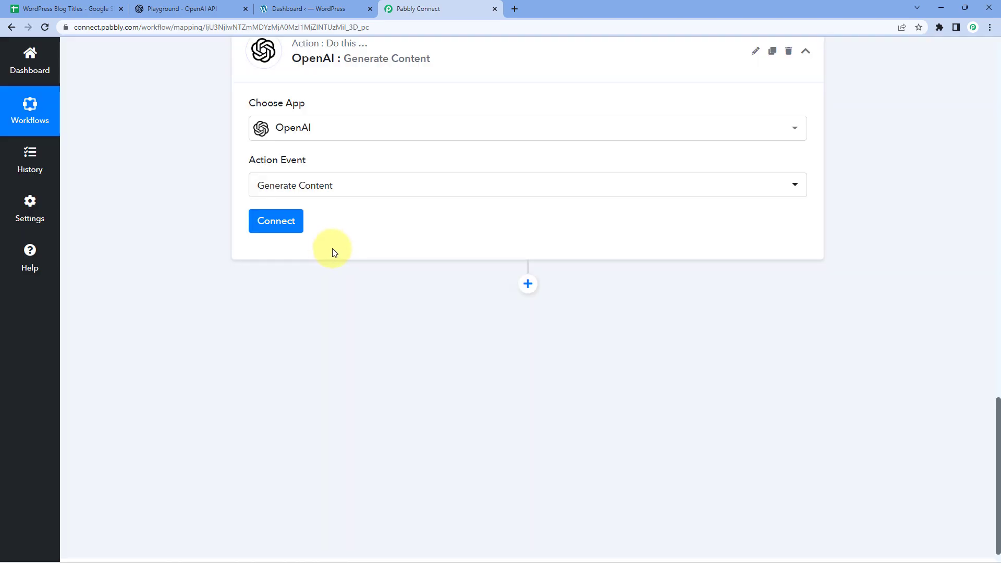
Add a new OpenAI connection, then go to the OpenAI Playground for the API token
left_click(287, 224)
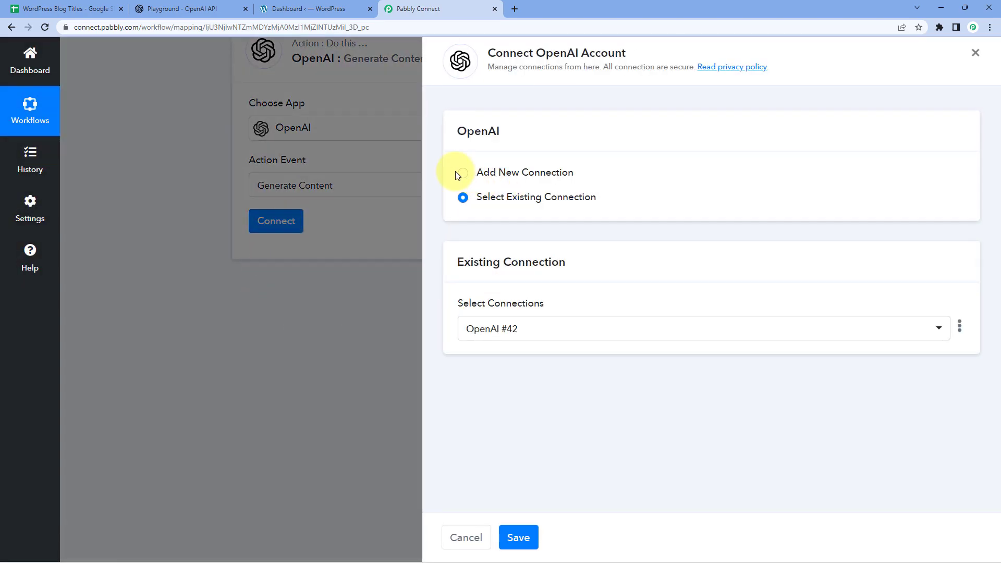
left_click(459, 174)
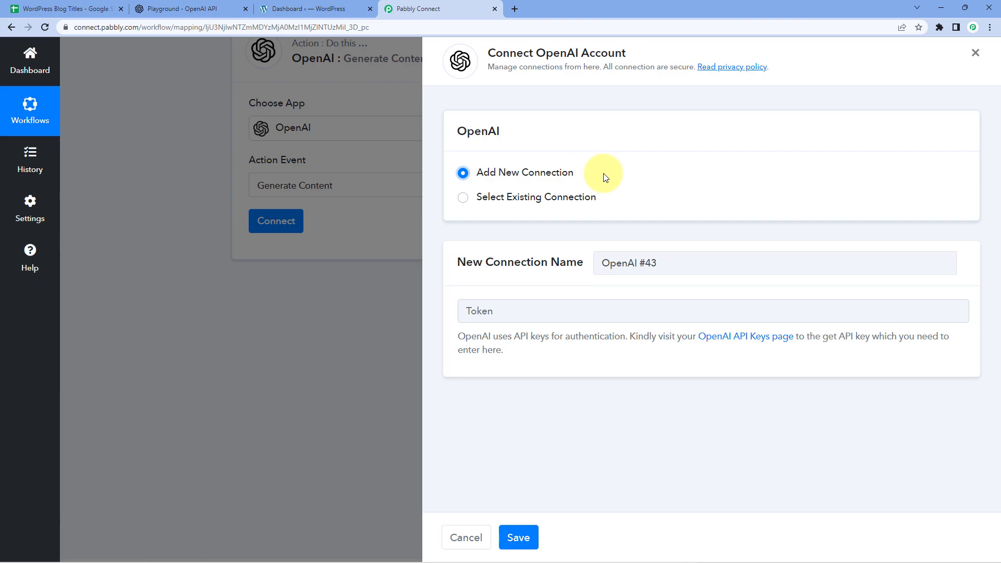
left_click(190, 7)
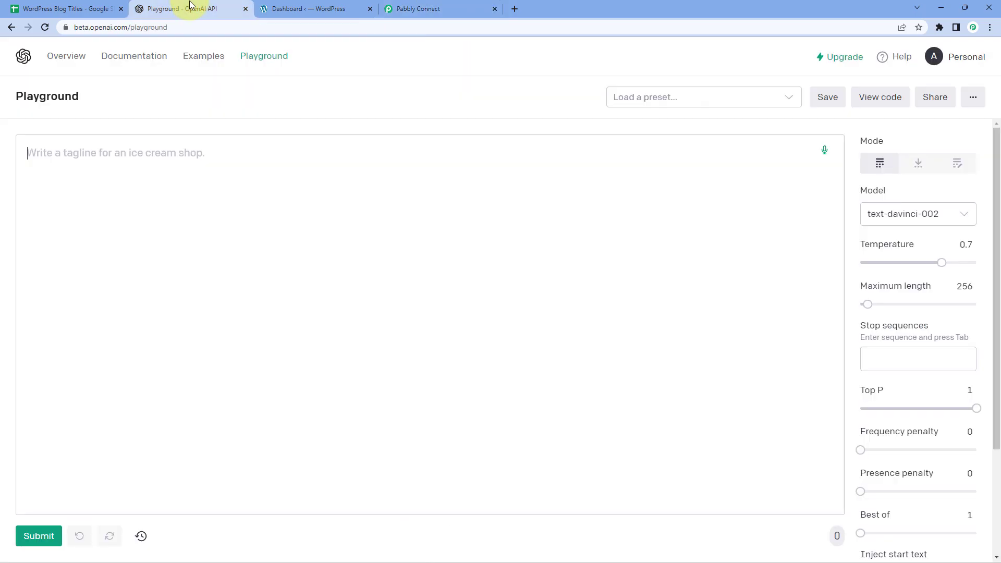
Go to the OpenAI API keys page and view the existing secret key
left_click(936, 60)
left_click(904, 152)
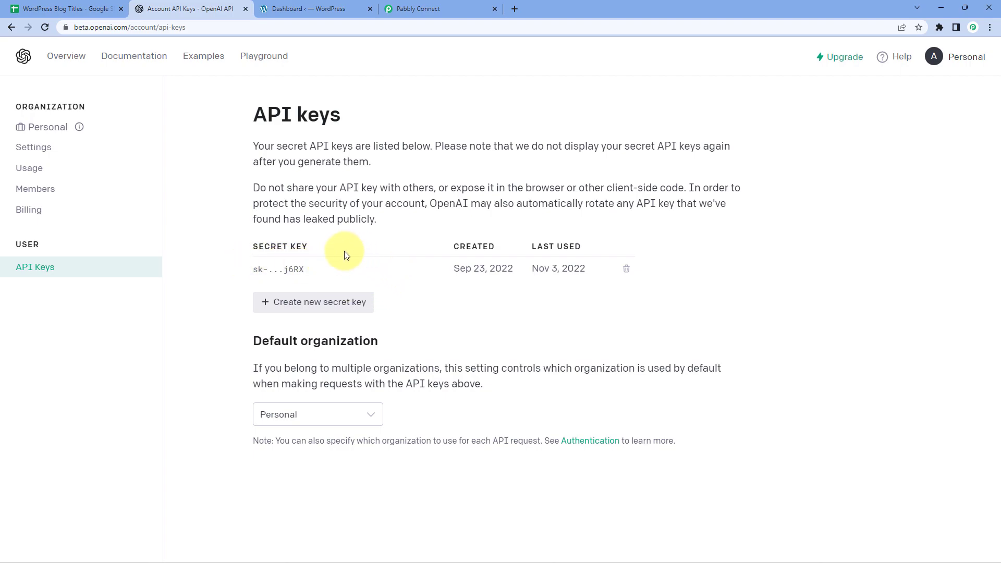
left_click_drag(245, 265, 349, 281)
left_click(349, 280)
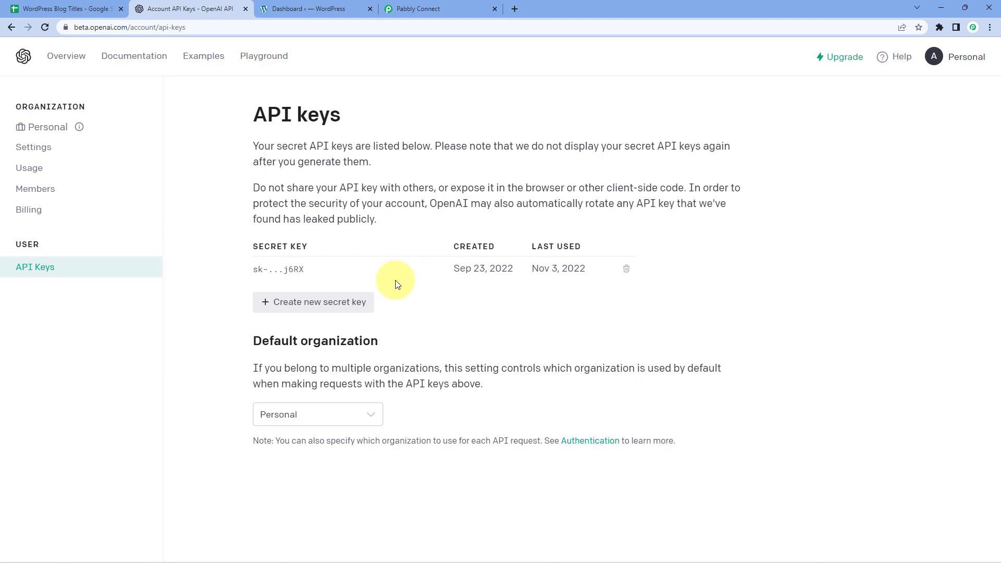
Generate a new secret API key, copy it, and return to Pabbly Connect
left_click(306, 302)
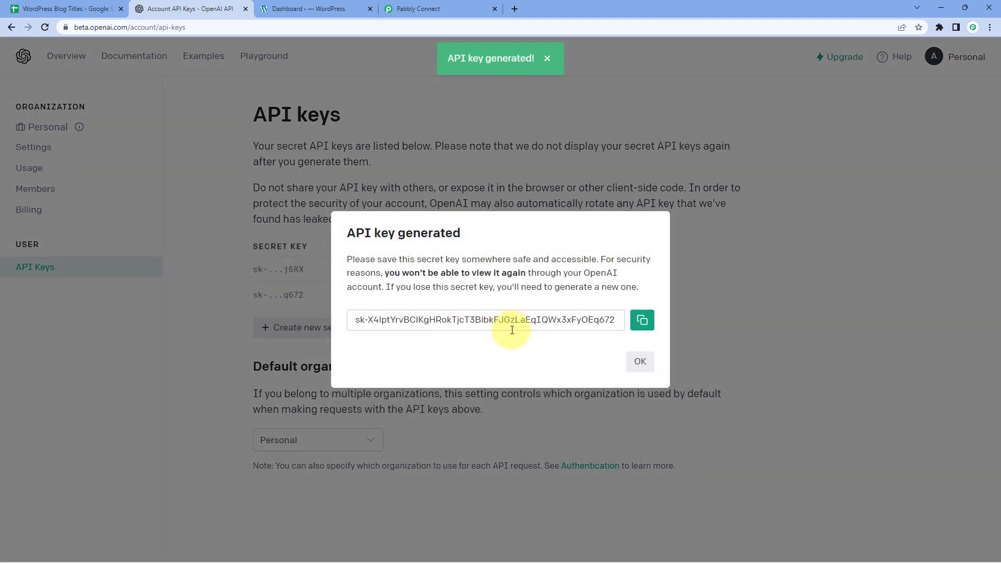
left_click(642, 321)
left_click(635, 362)
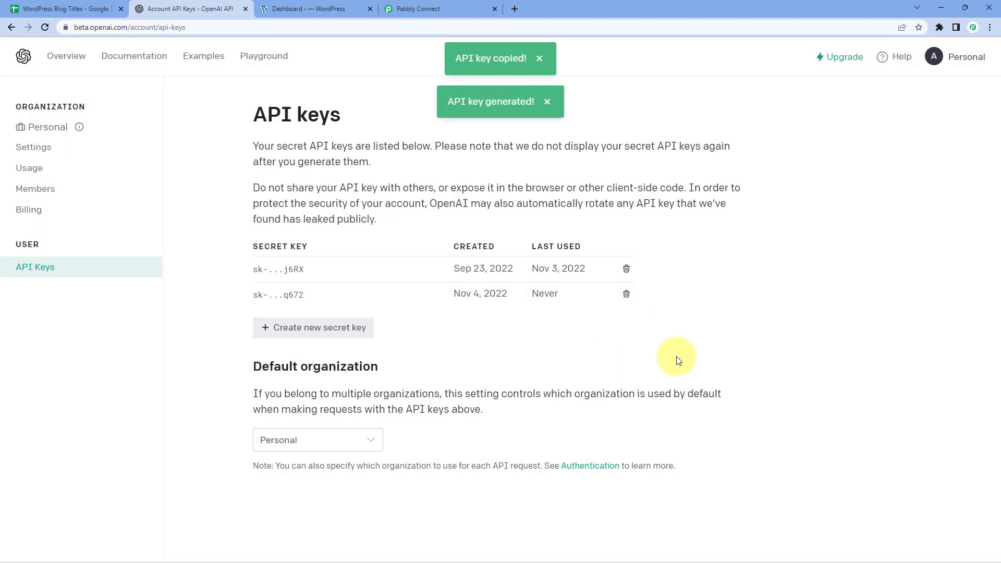
left_click(437, 8)
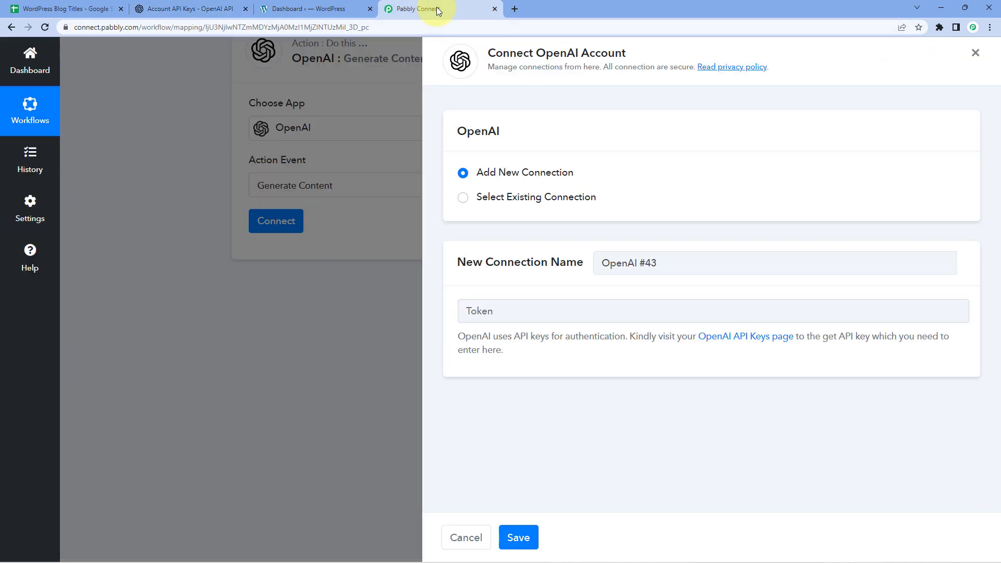
Paste the copied OpenAI API key as the token and save the connection
right_click(510, 313)
left_click(540, 396)
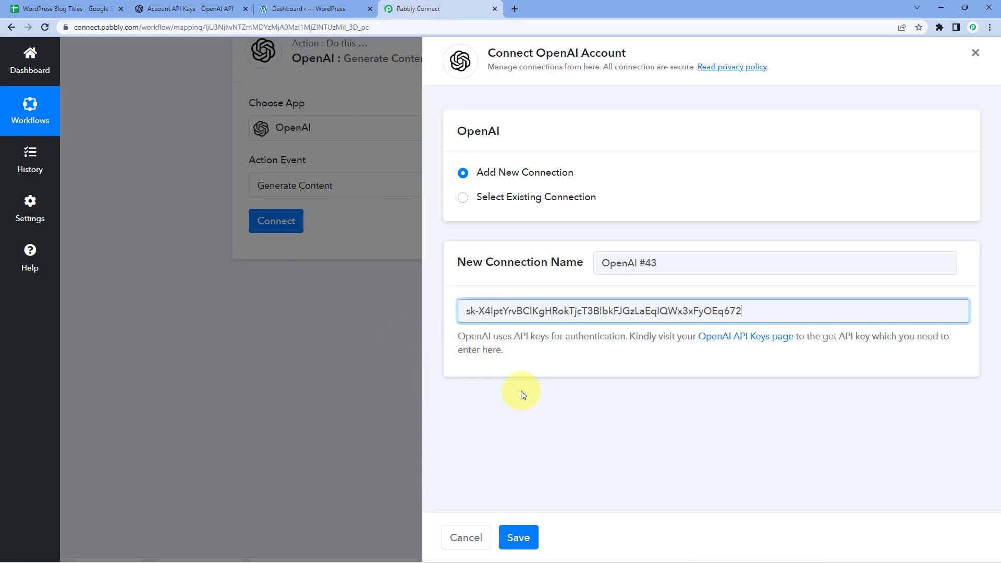
left_click(519, 538)
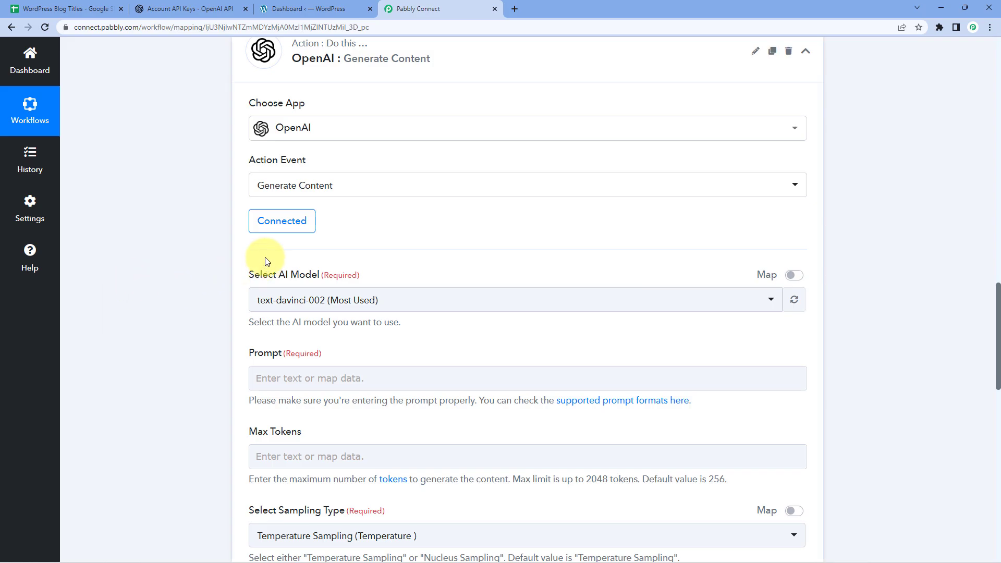
scroll(271, 255, "down", 1)
scroll(381, 245, "down", 1)
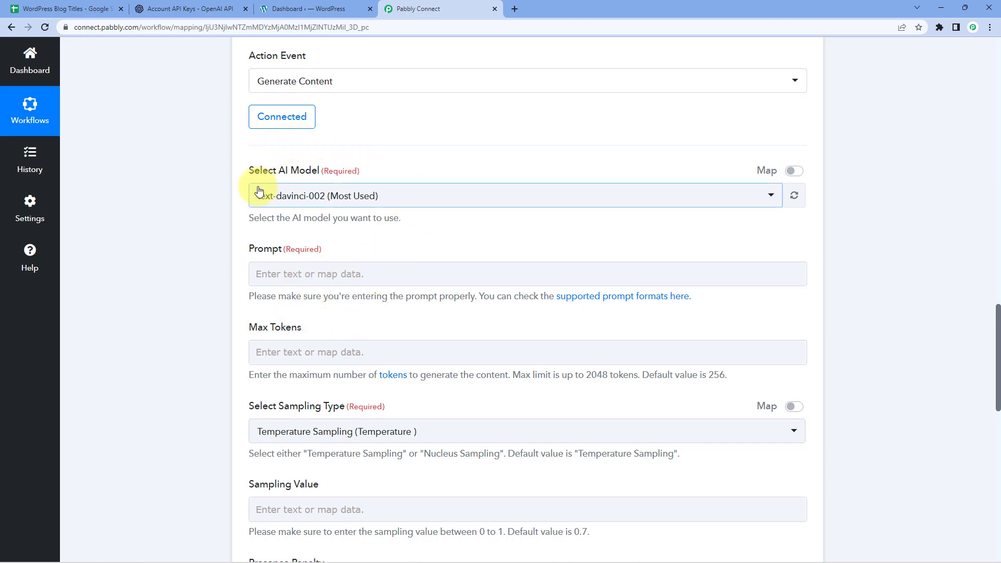
Keep text-davinci-002 (Most Used) as the AI model
left_click(412, 197)
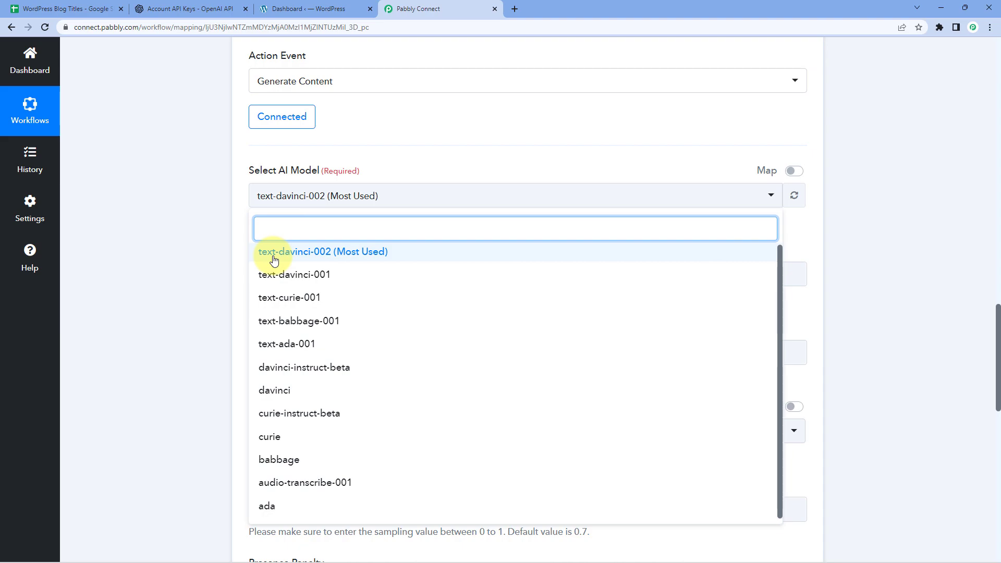
left_click(342, 255)
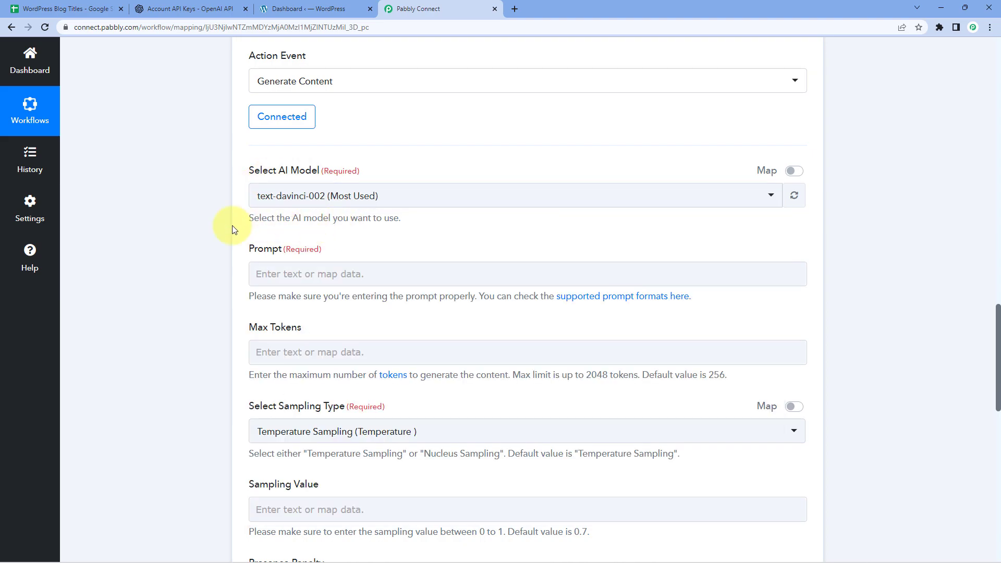
scroll(217, 230, "down", 1)
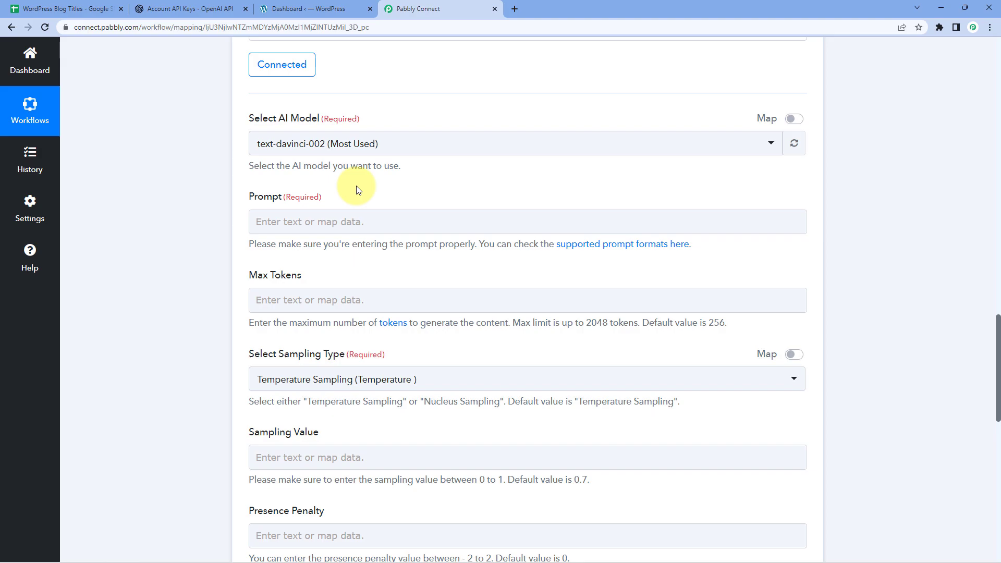
Type 'Write a blog on' into the Prompt field with a capital W
left_click(292, 227)
type("write a blog on")
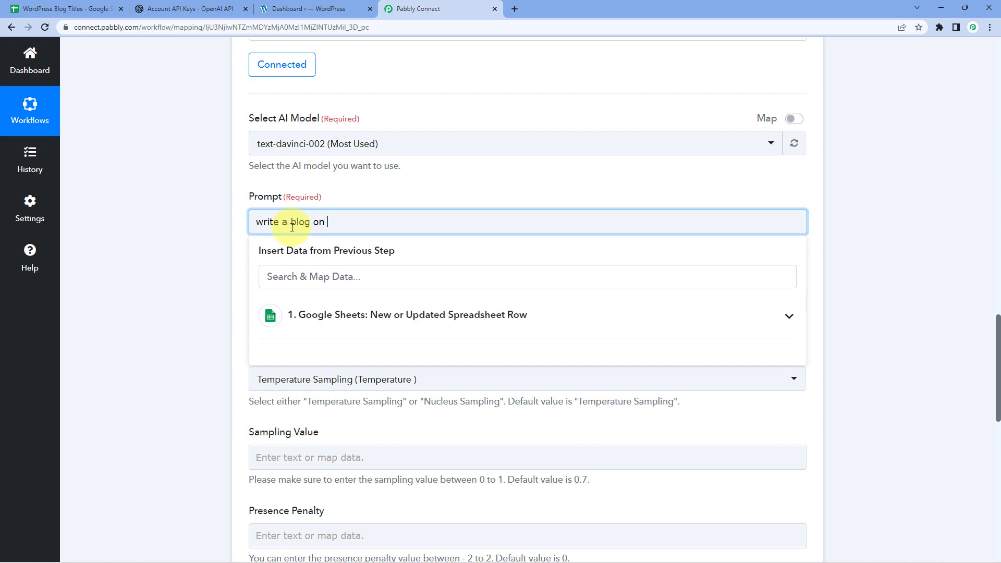
left_click(264, 222)
key("BackSpace")
type("W")
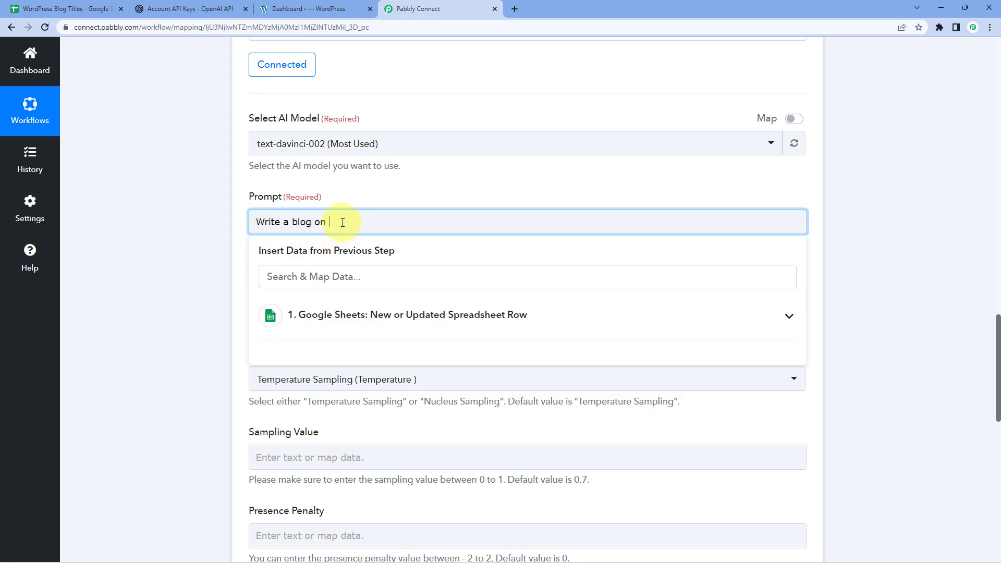
Check the sample Title value 'Email Marketing' in the trigger data
scroll(358, 203, "up", 4)
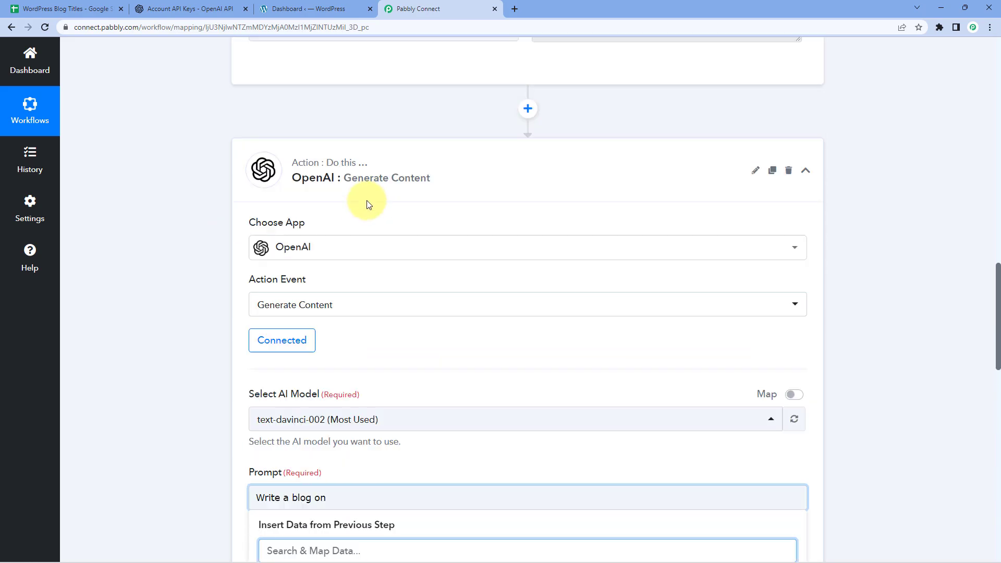
scroll(368, 203, "up", 8)
left_click_drag(541, 268, 288, 258)
left_click(523, 283)
left_click(640, 275)
left_click(198, 256)
scroll(198, 256, "down", 1)
scroll(197, 256, "down", 10)
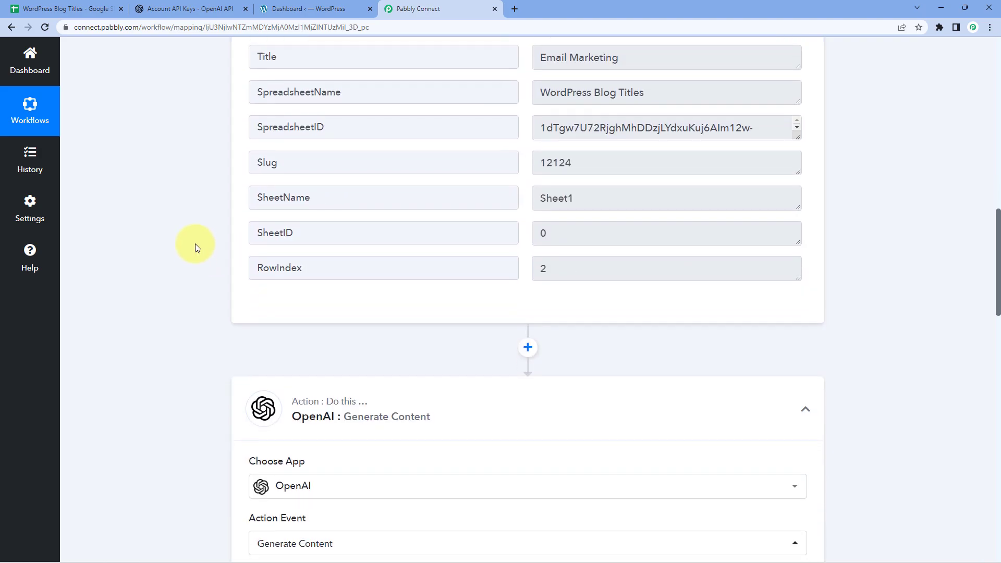
Insert the Google Sheets row's Title field after the prompt text
left_click(359, 318)
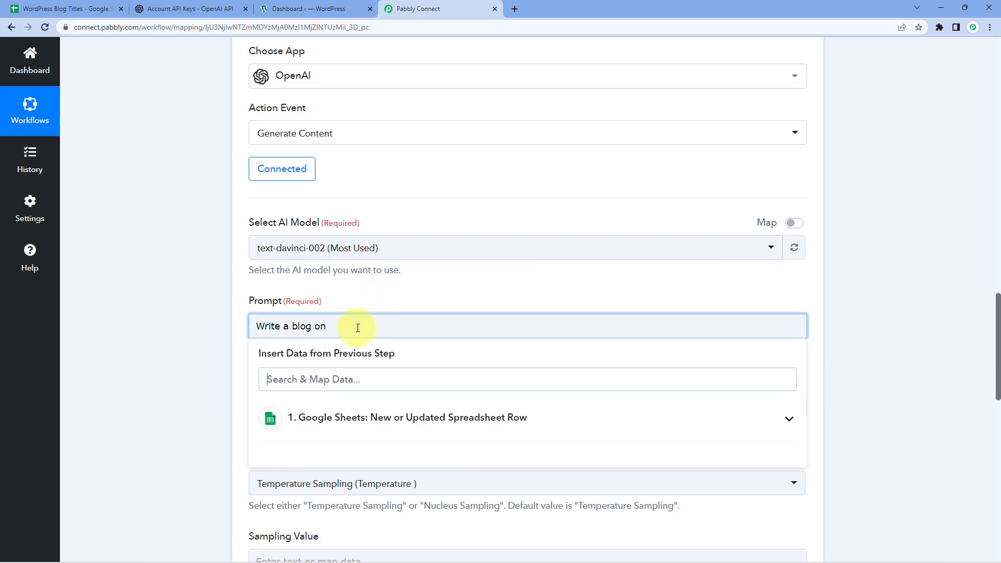
left_click(89, 6)
left_click(439, 11)
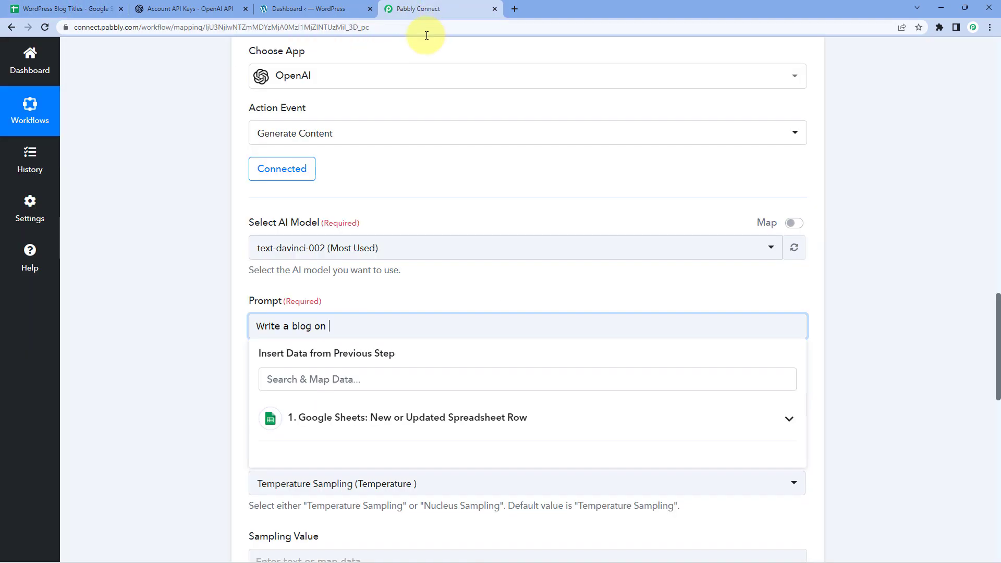
scroll(406, 207, "down", 2)
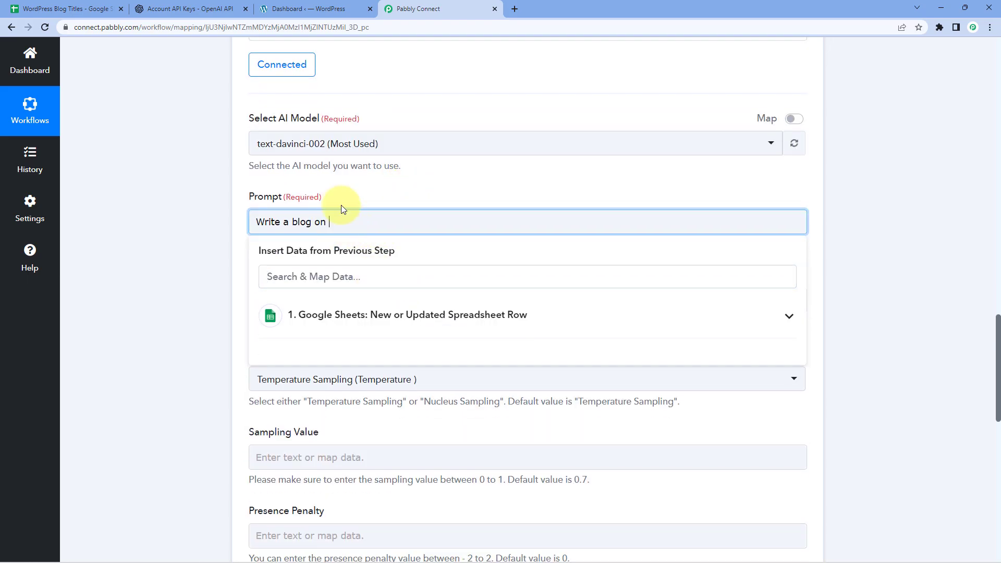
left_click(376, 316)
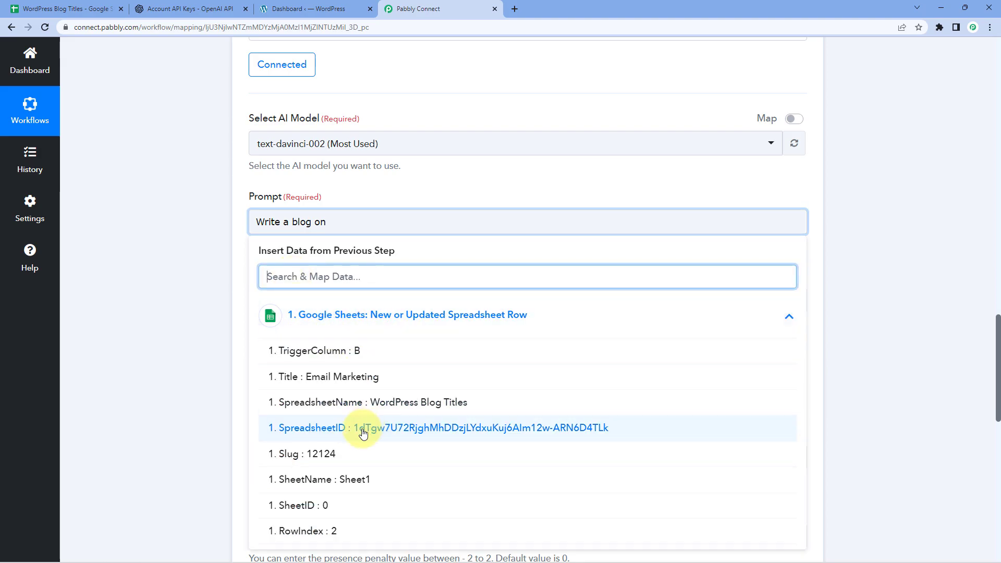
left_click(393, 379)
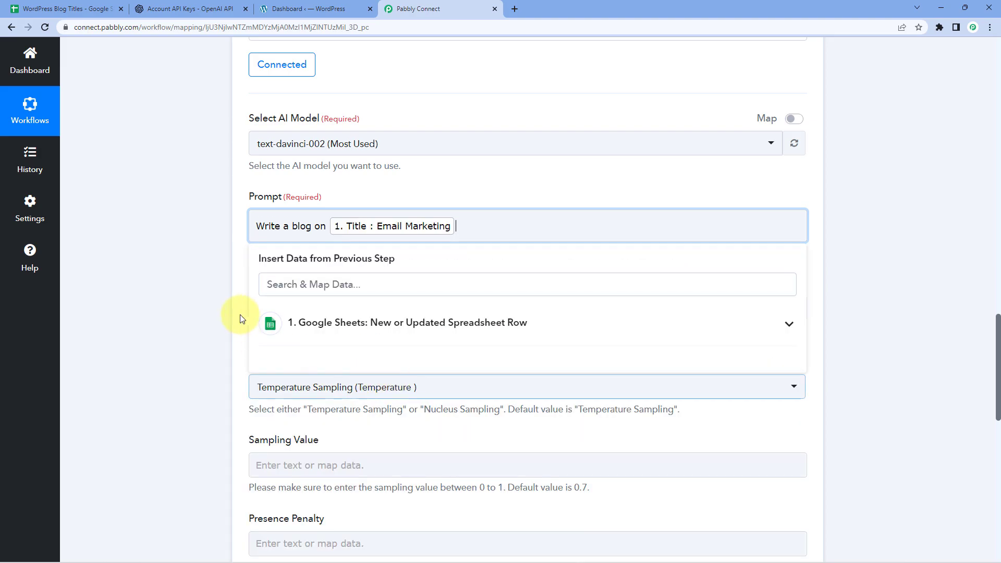
left_click(244, 318)
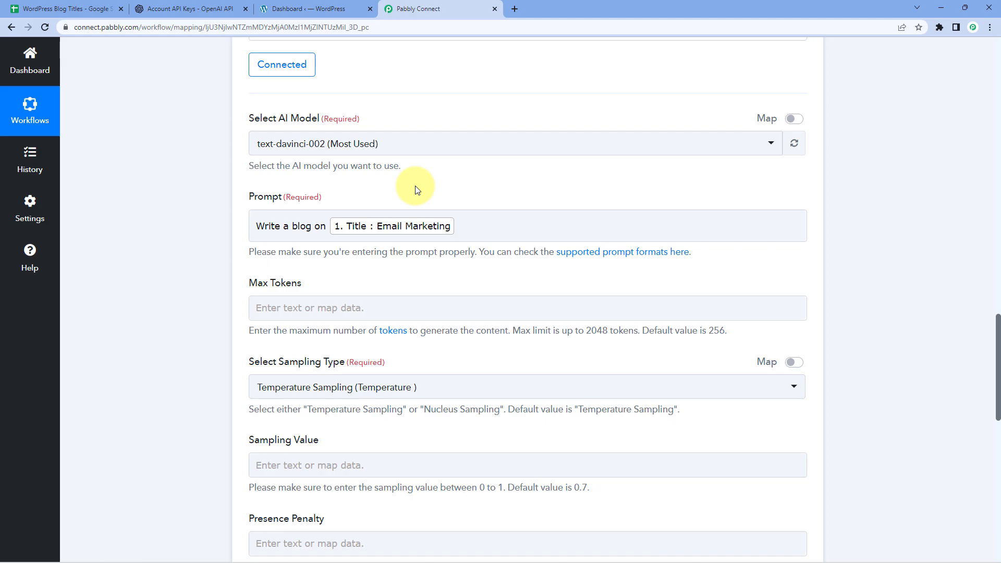
scroll(303, 198, "down", 2)
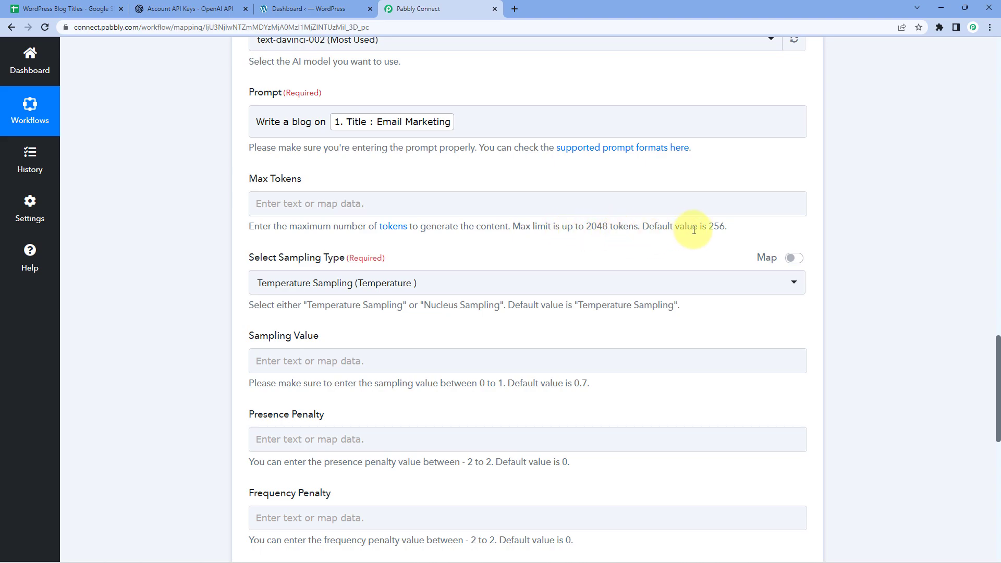
left_click_drag(708, 227, 726, 226)
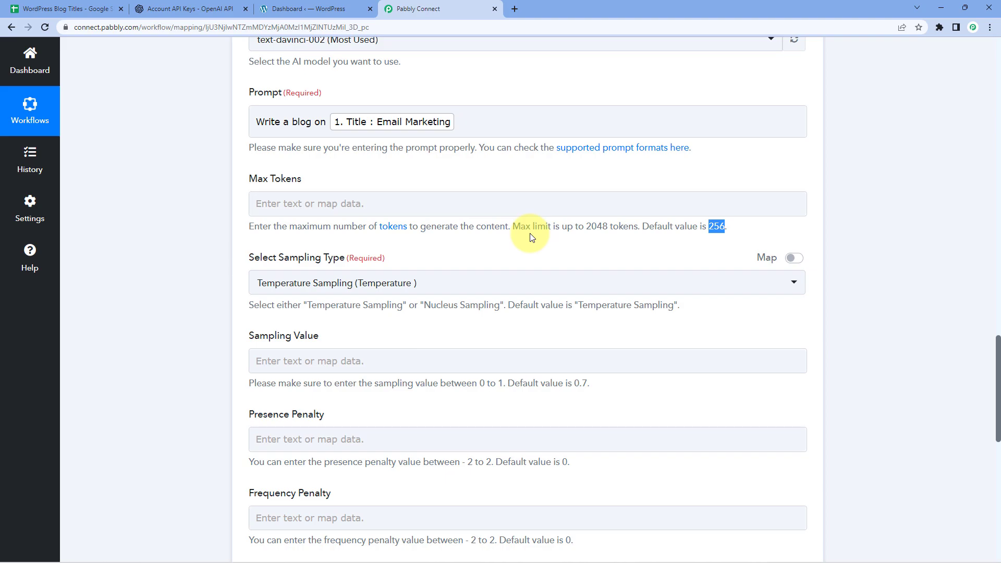
Enter 256 in the Max Tokens field of the OpenAI Generate Content step
left_click(399, 200)
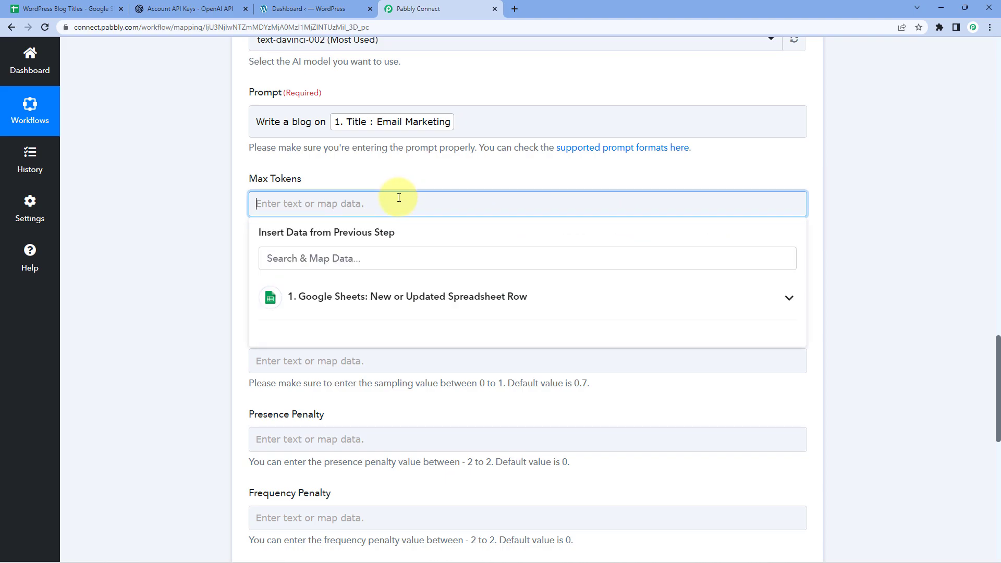
type("256")
left_click(192, 203)
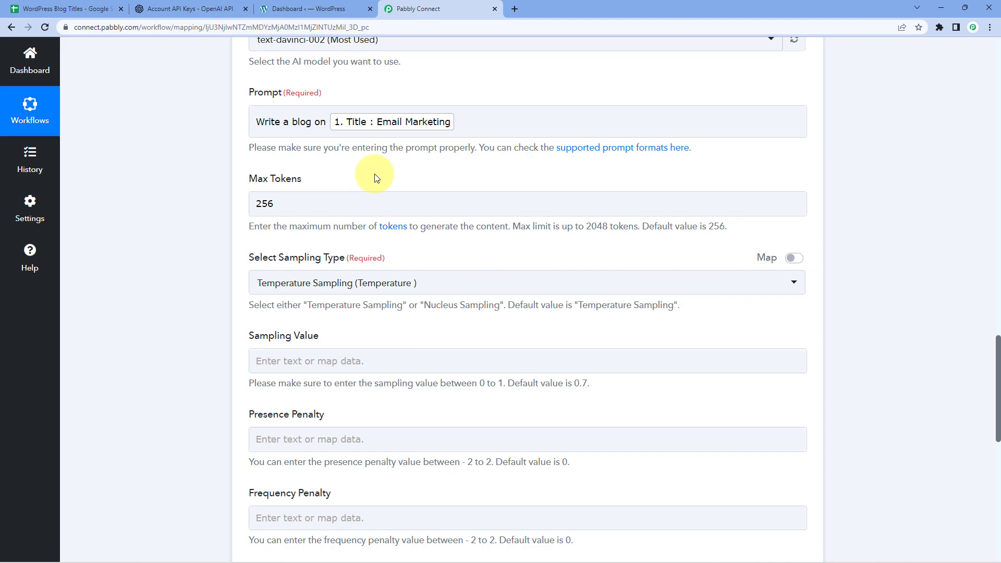
scroll(313, 177, "down", 1)
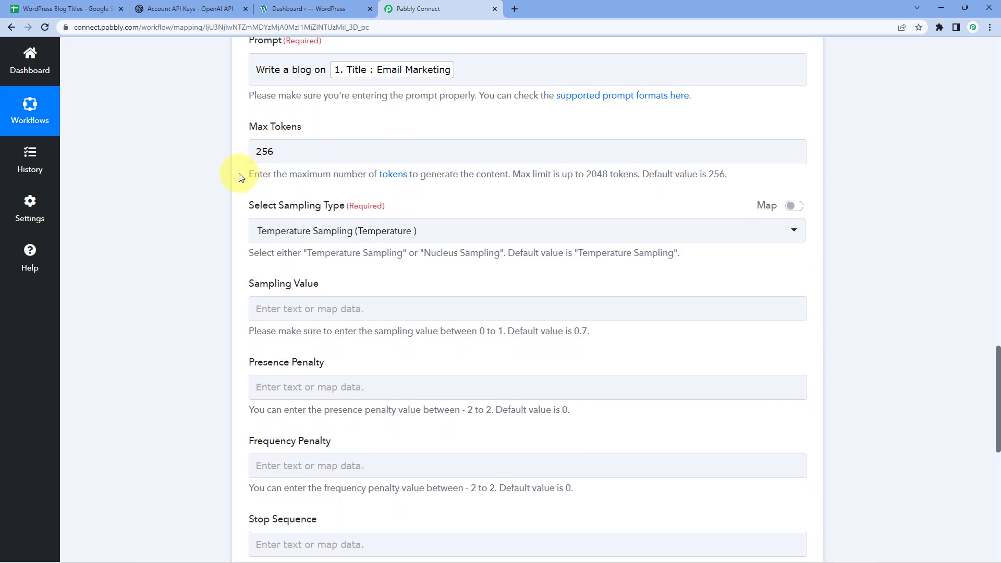
scroll(284, 161, "down", 1)
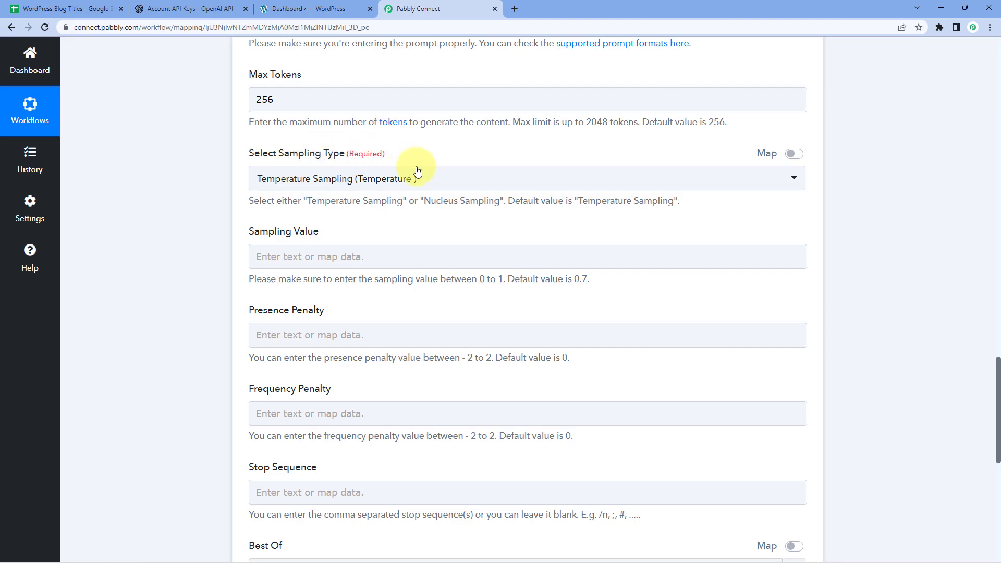
left_click(446, 183)
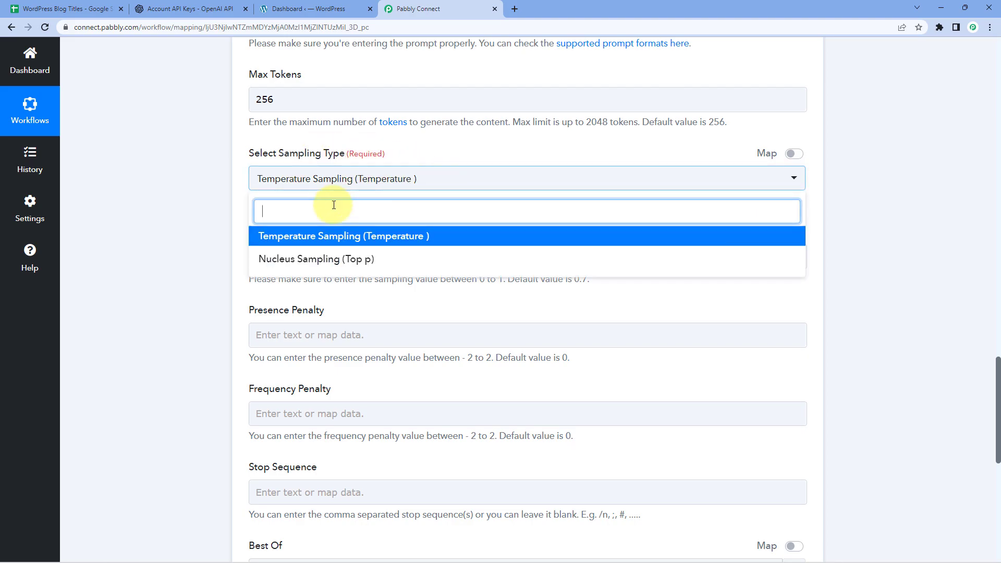
left_click(314, 239)
left_click(217, 202)
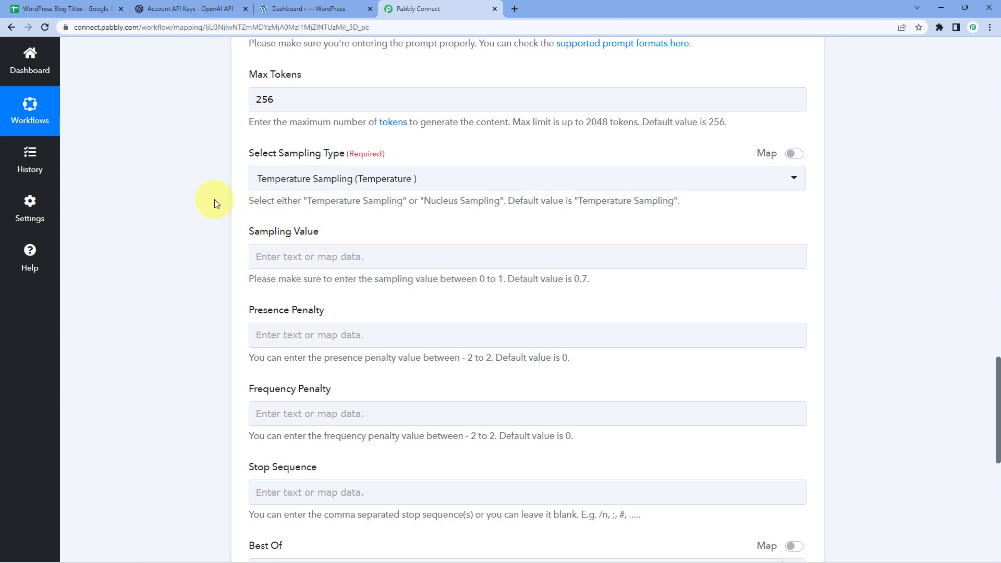
scroll(211, 198, "down", 1)
scroll(292, 191, "down", 1)
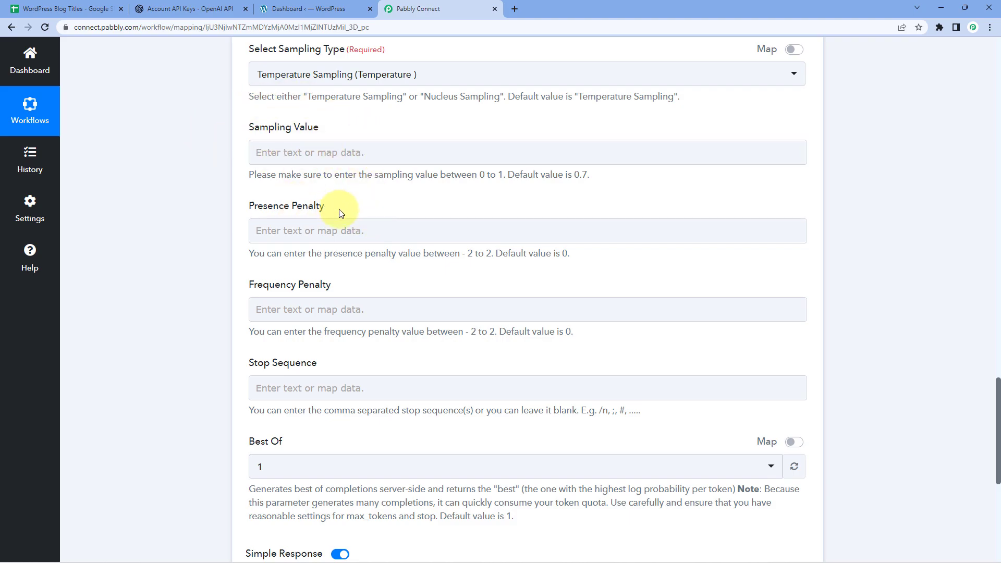
Check the OpenAI Playground's Temperature setting for text-davinci-002, then go back to the workflow
left_click(202, 6)
left_click(256, 63)
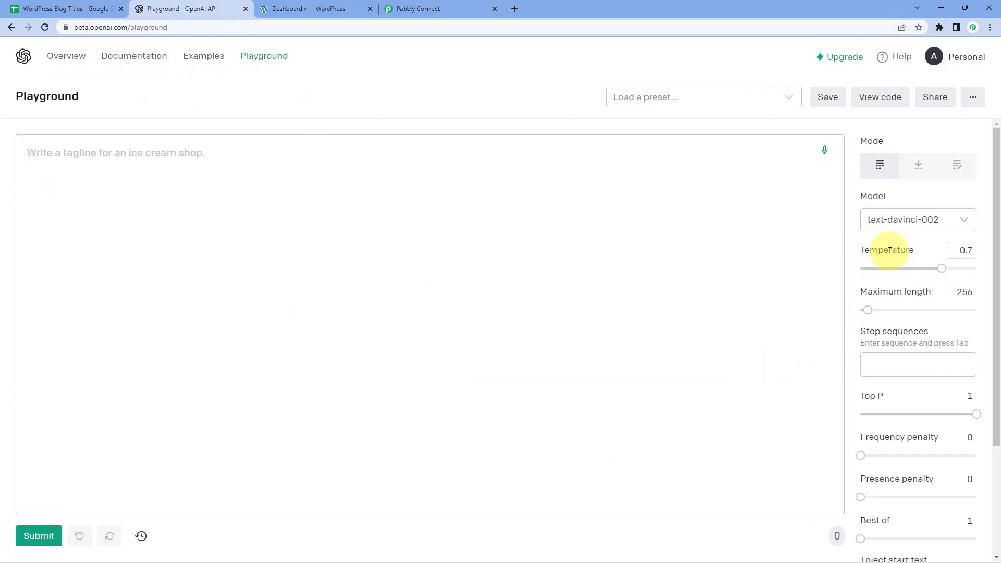
mouse_move(895, 253)
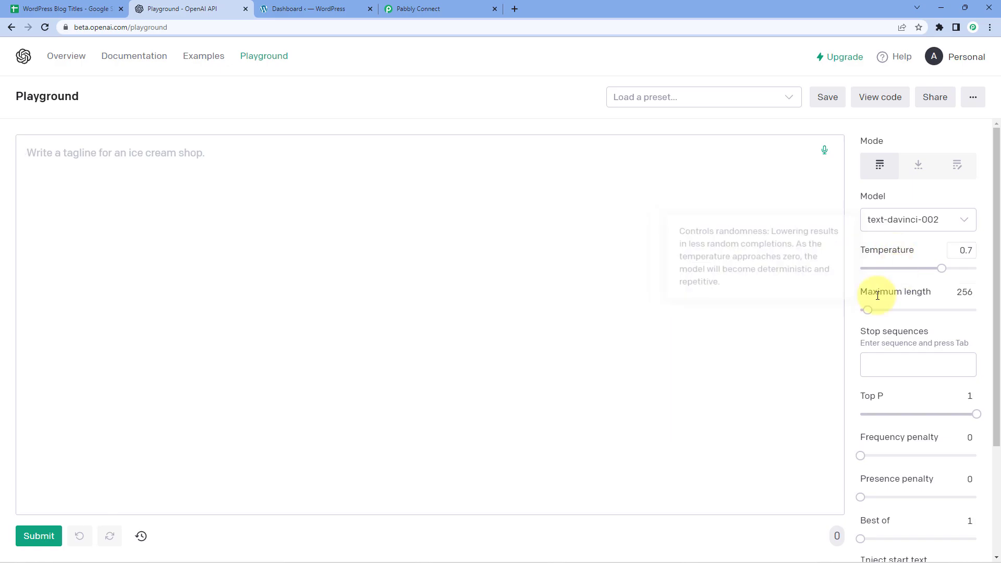
left_click(436, 11)
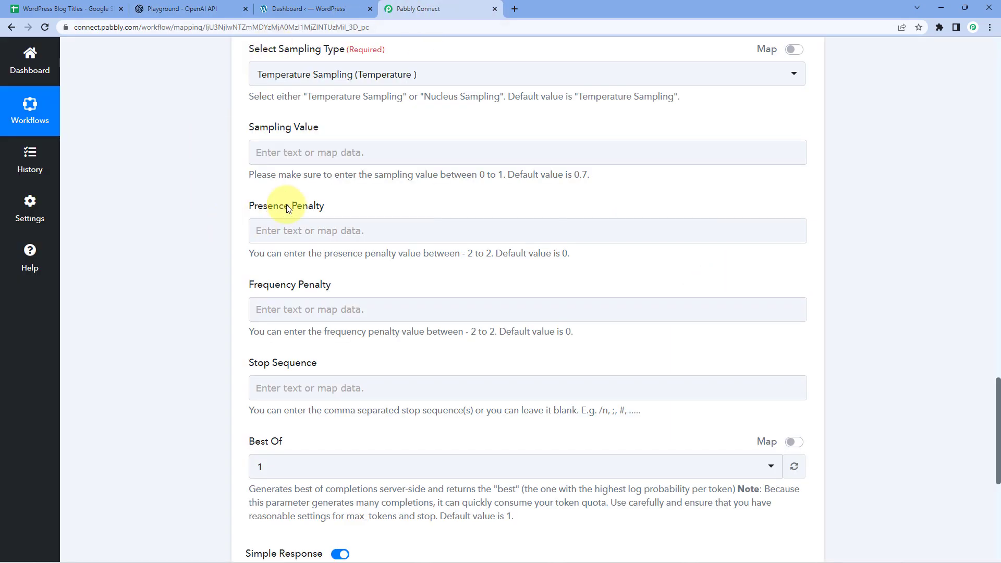
Save the OpenAI step and send a test request
scroll(258, 83, "down", 2)
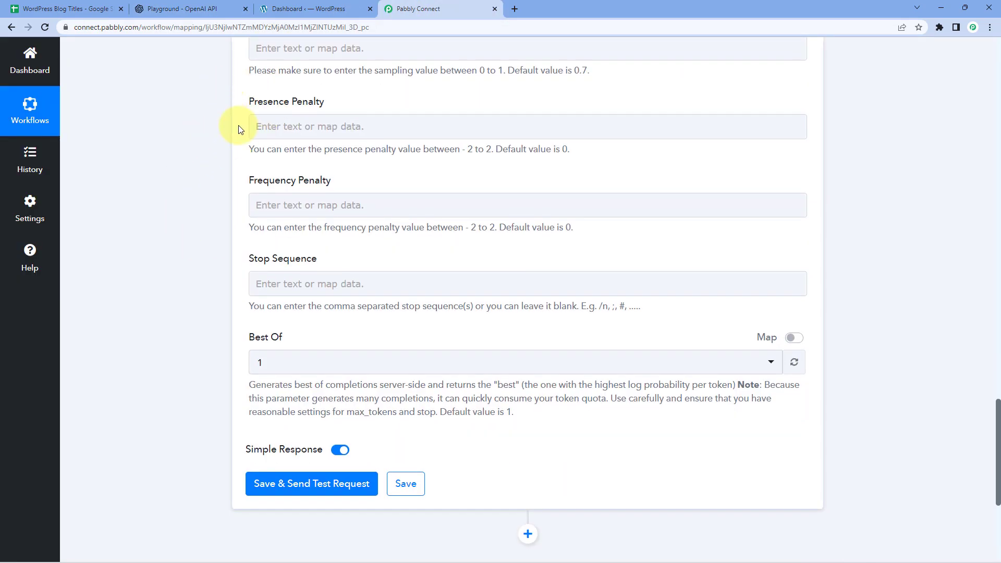
scroll(251, 136, "down", 2)
left_click(333, 390)
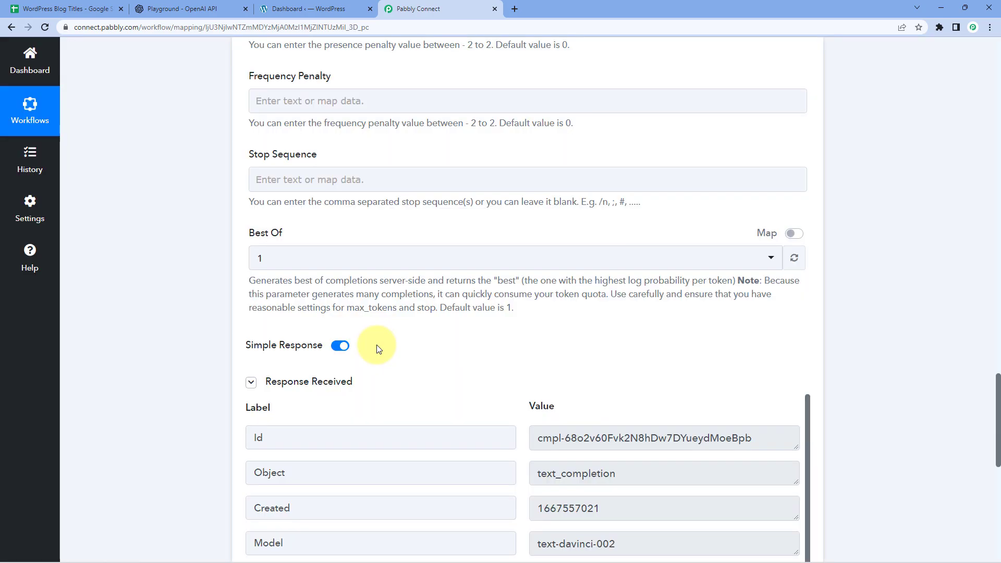
scroll(376, 257, "down", 2)
scroll(374, 258, "down", 2)
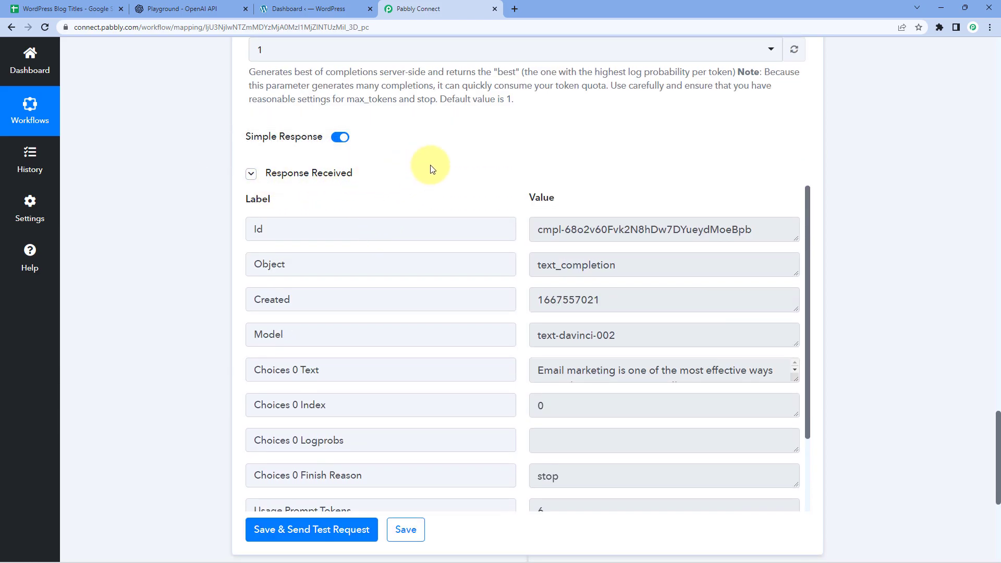
scroll(498, 168, "down", 2)
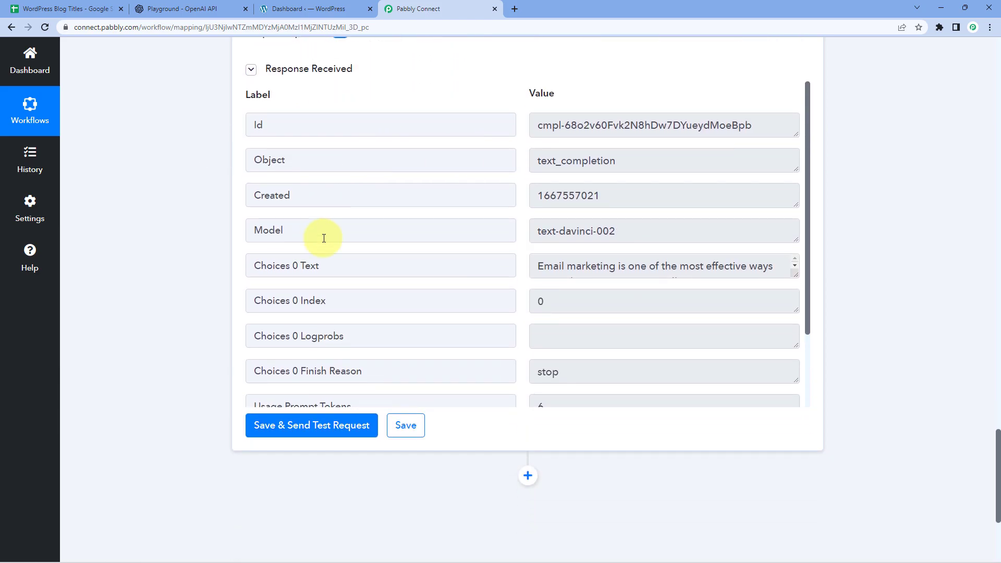
scroll(400, 210, "down", 1)
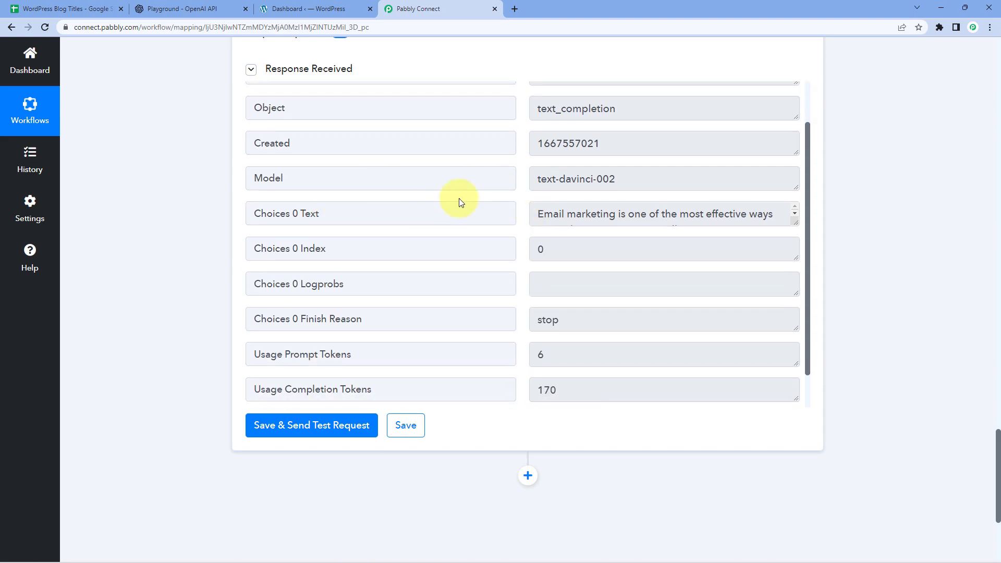
Enlarge and read the generated blog text in the Choices 0 Text response field
left_click_drag(333, 215, 231, 216)
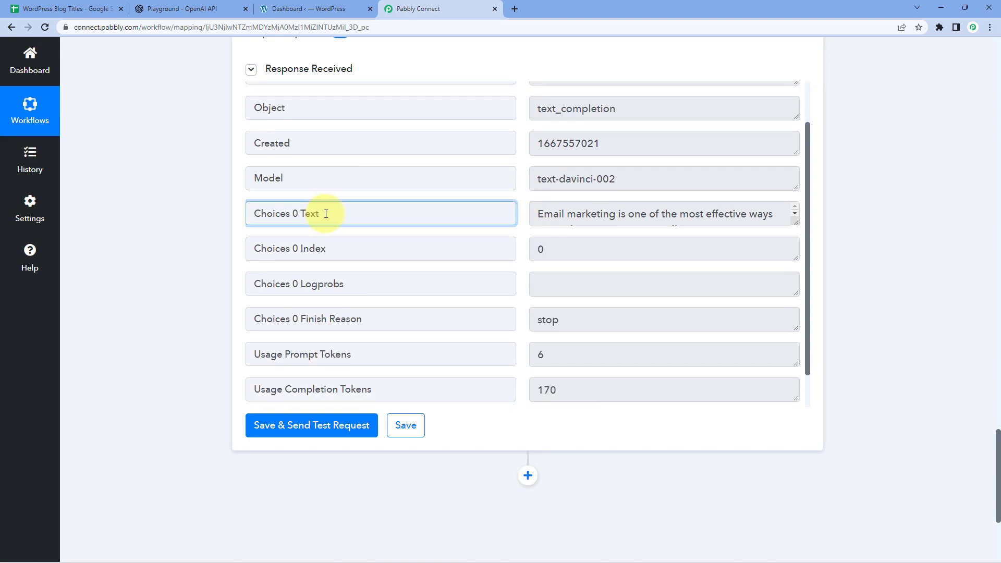
left_click(610, 214)
left_click_drag(797, 222, 798, 383)
left_click_drag(539, 213, 744, 377)
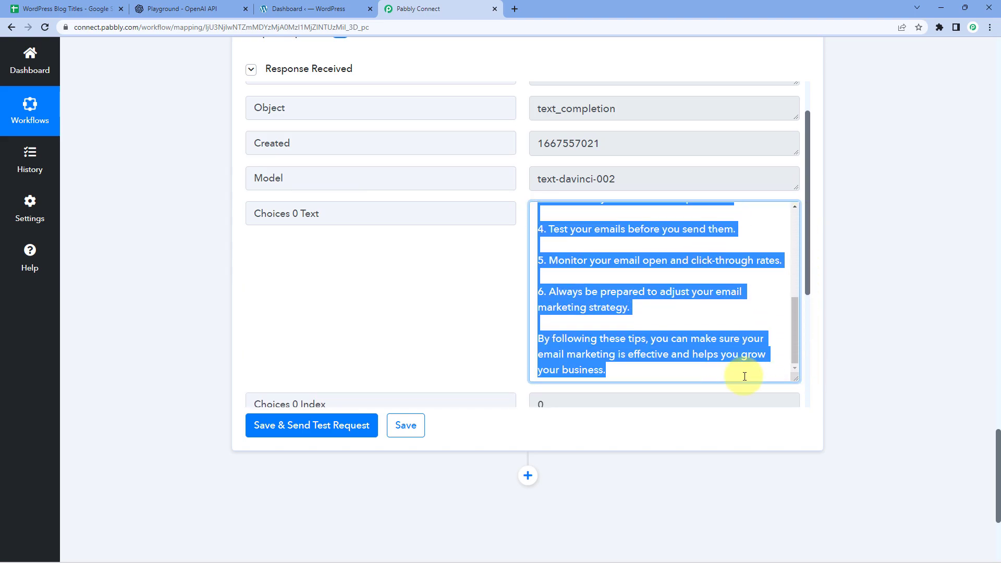
left_click(633, 375)
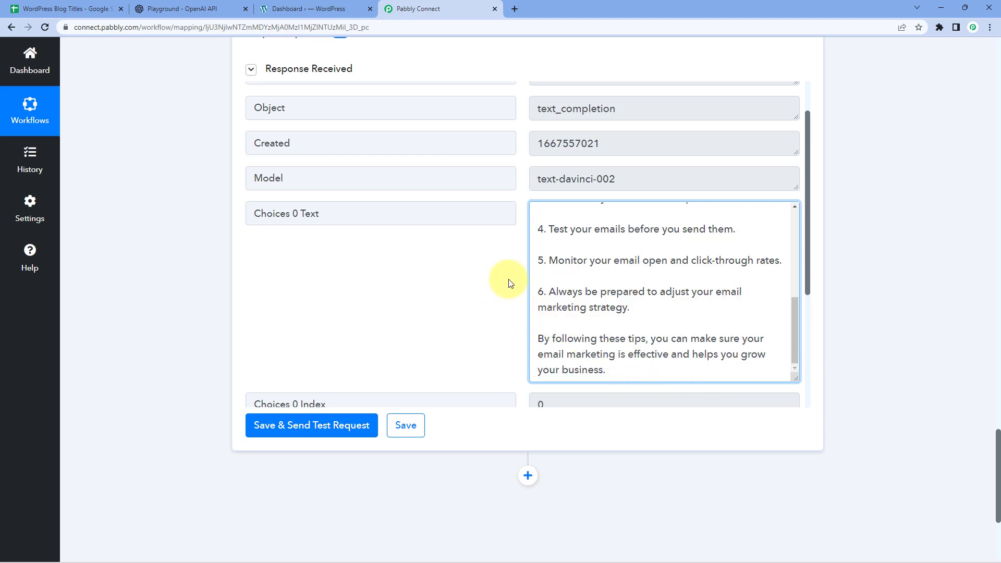
scroll(595, 271, "up", 6)
scroll(202, 213, "up", 2)
scroll(201, 210, "up", 15)
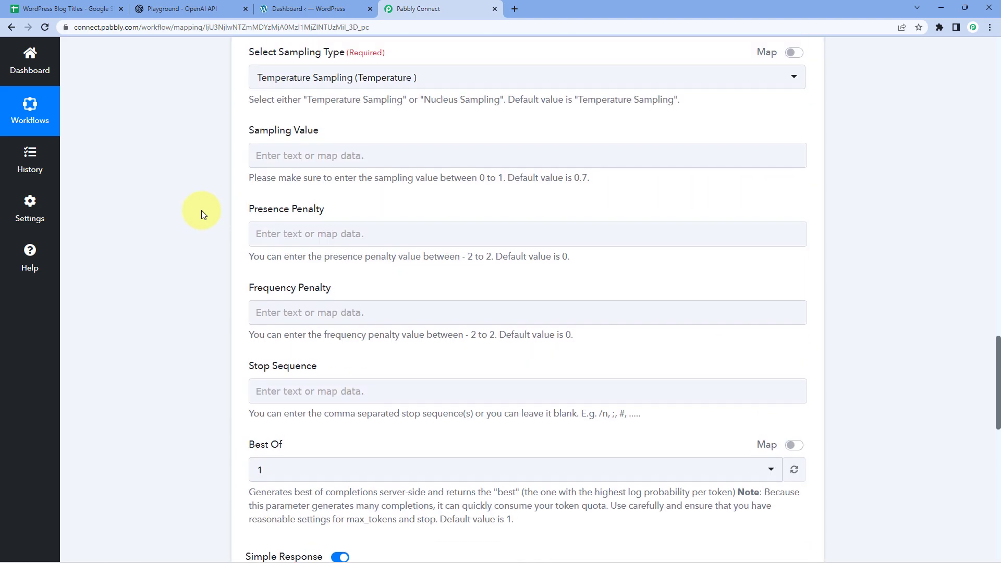
Compare the sent prompt with the generated blog text, then add a new action step
left_click(292, 278)
scroll(543, 264, "down", 15)
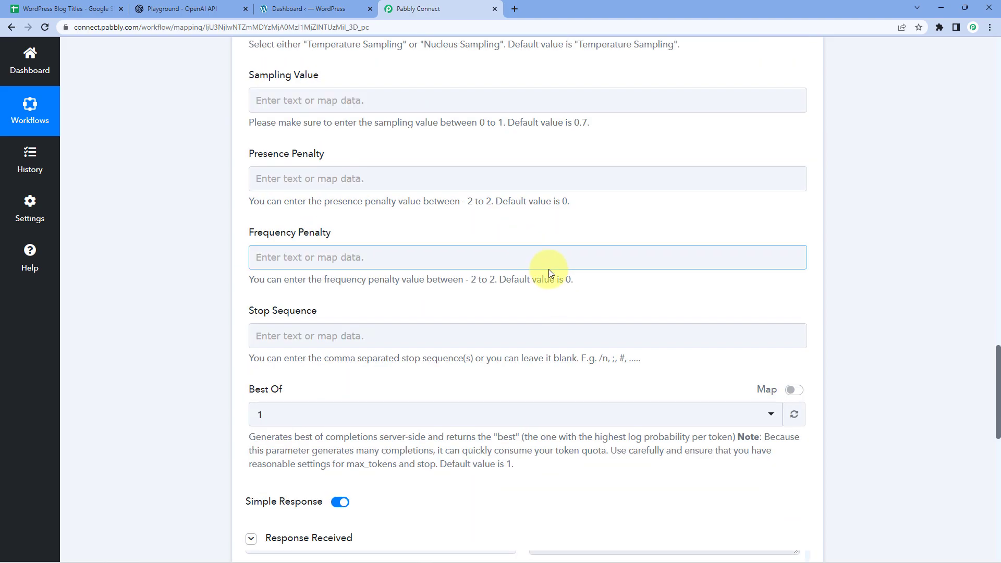
left_click_drag(540, 267, 642, 431)
left_click(639, 430)
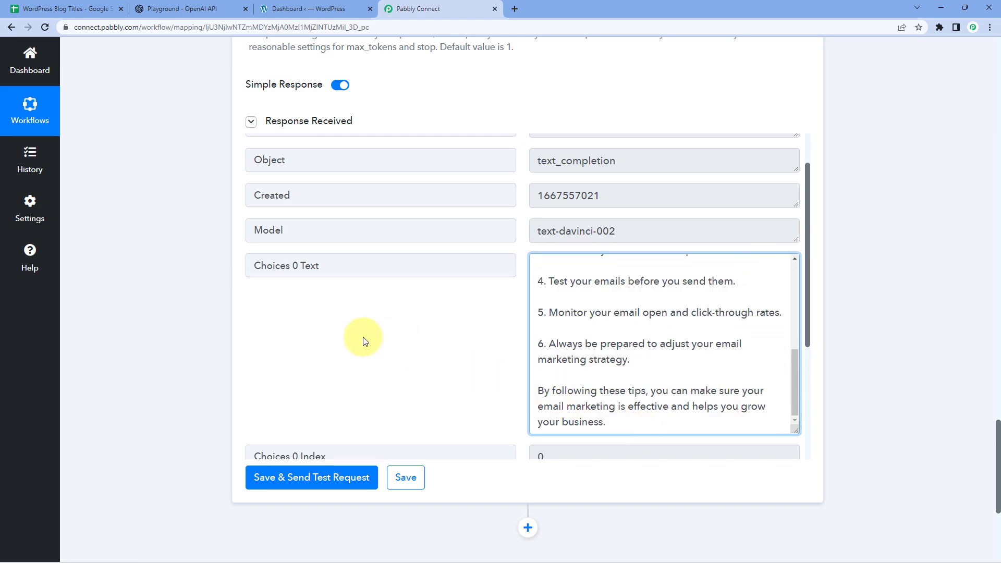
left_click(346, 315)
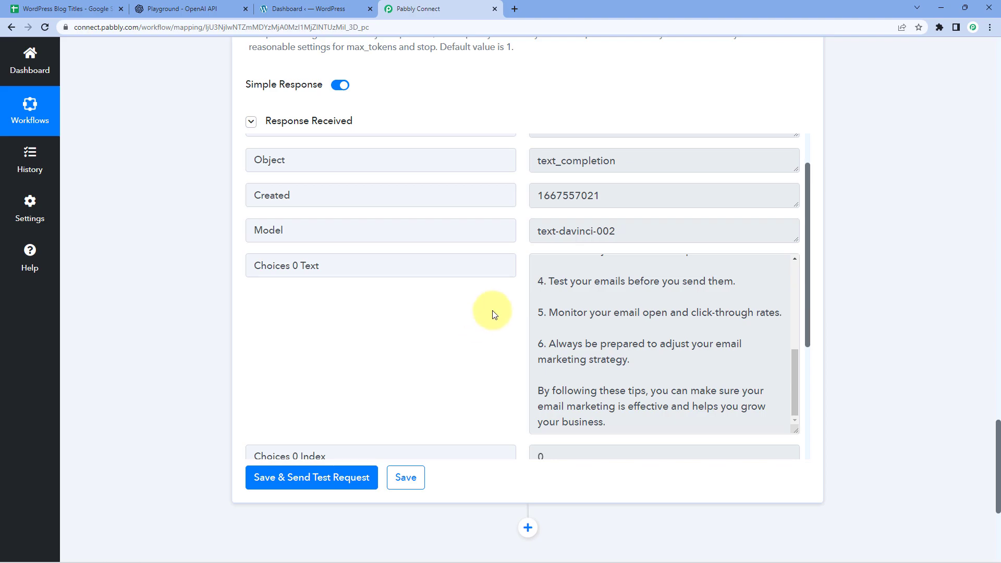
scroll(177, 296, "down", 5)
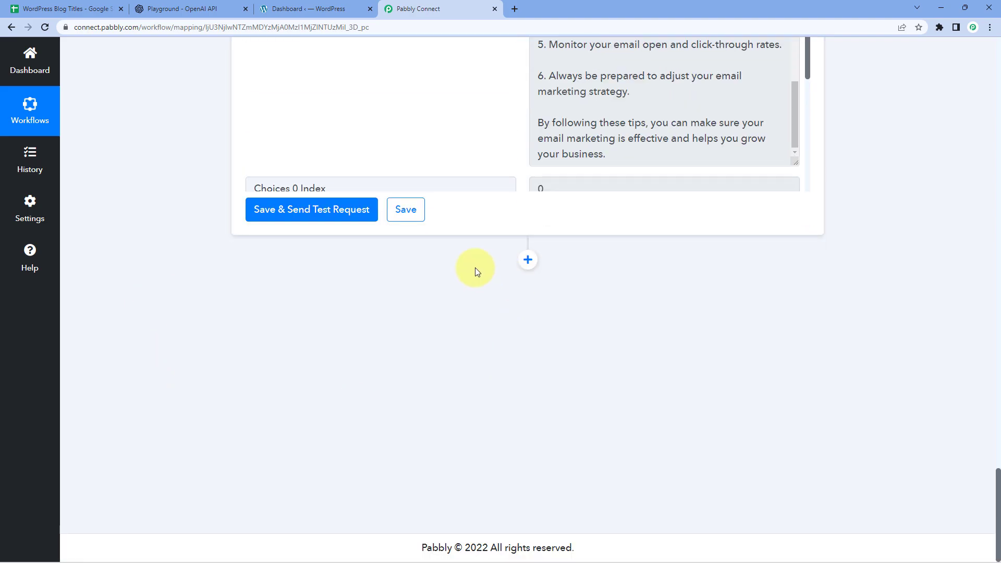
left_click(528, 261)
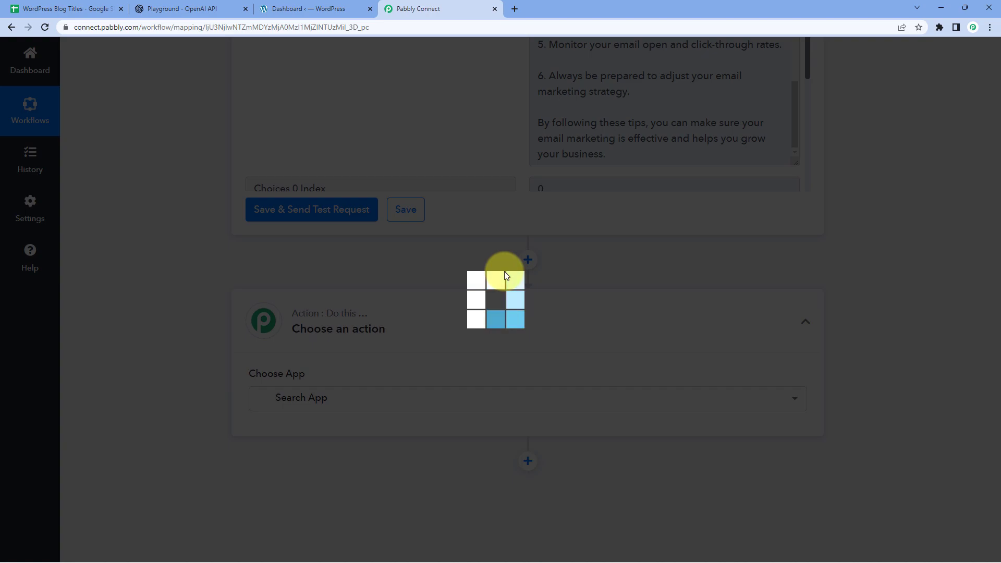
Set the new action to WordPress with the Create a Post event and begin connecting an account
scroll(503, 272, "down", 2)
scroll(232, 253, "down", 2)
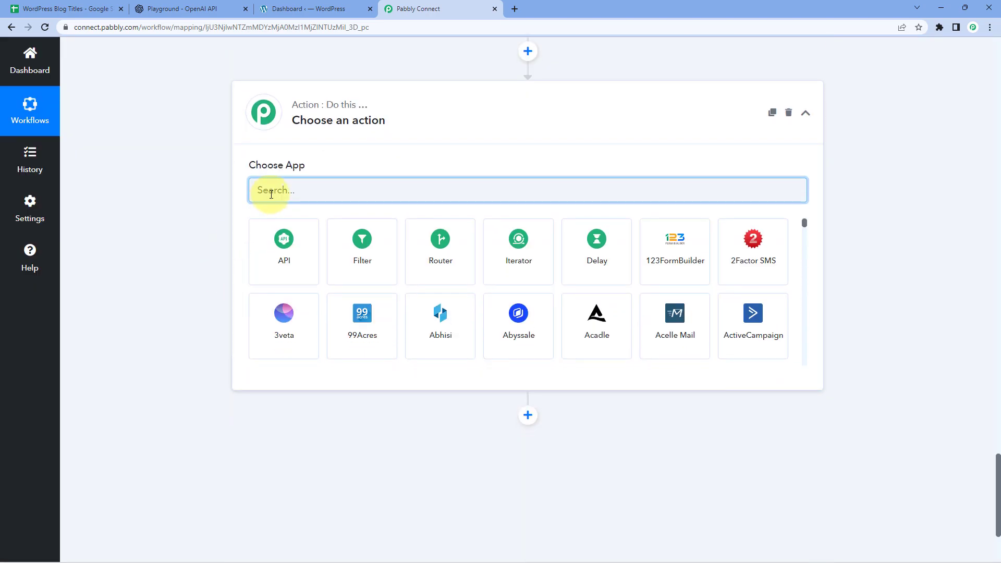
type("WorPress")
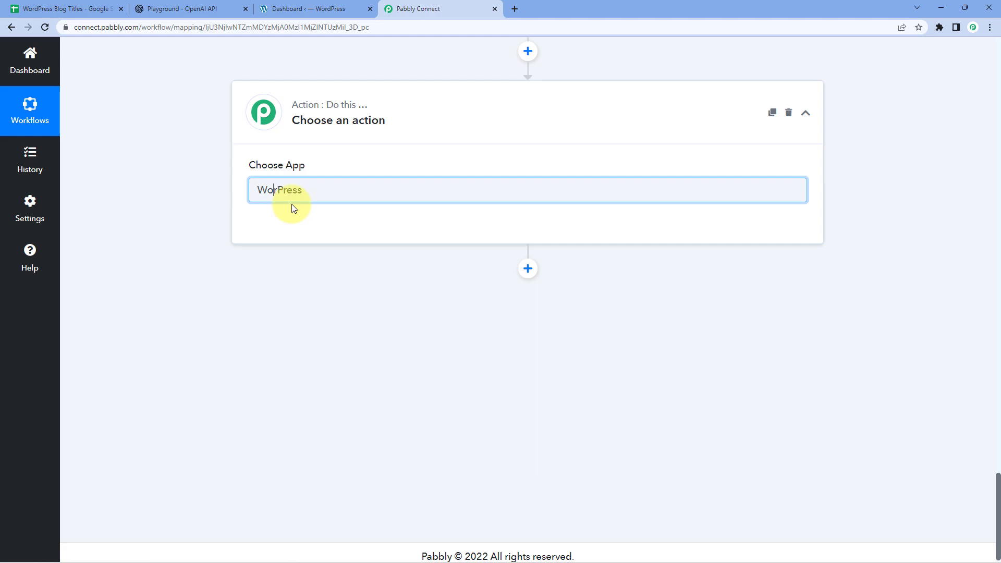
type("d")
left_click(308, 254)
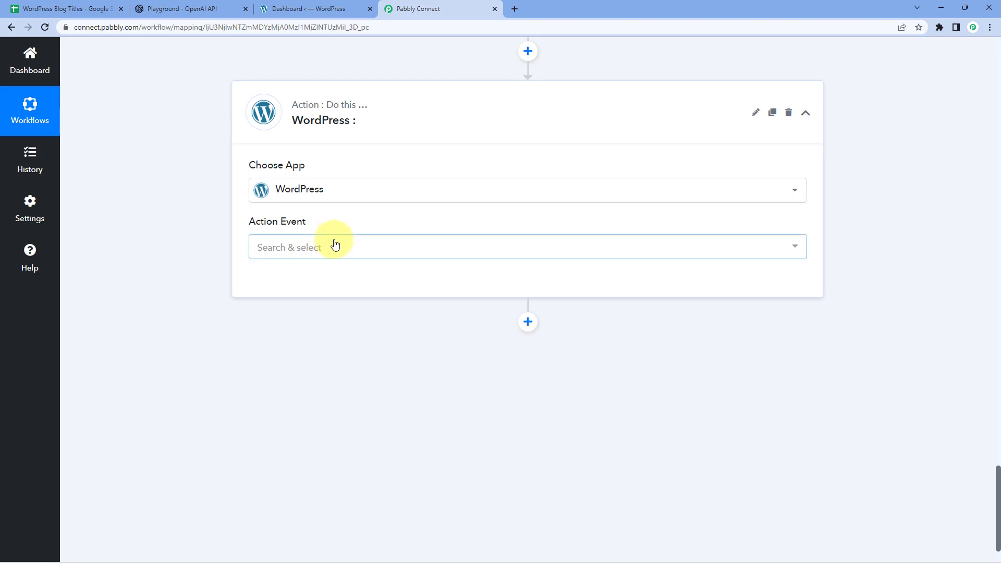
left_click(336, 245)
left_click(340, 311)
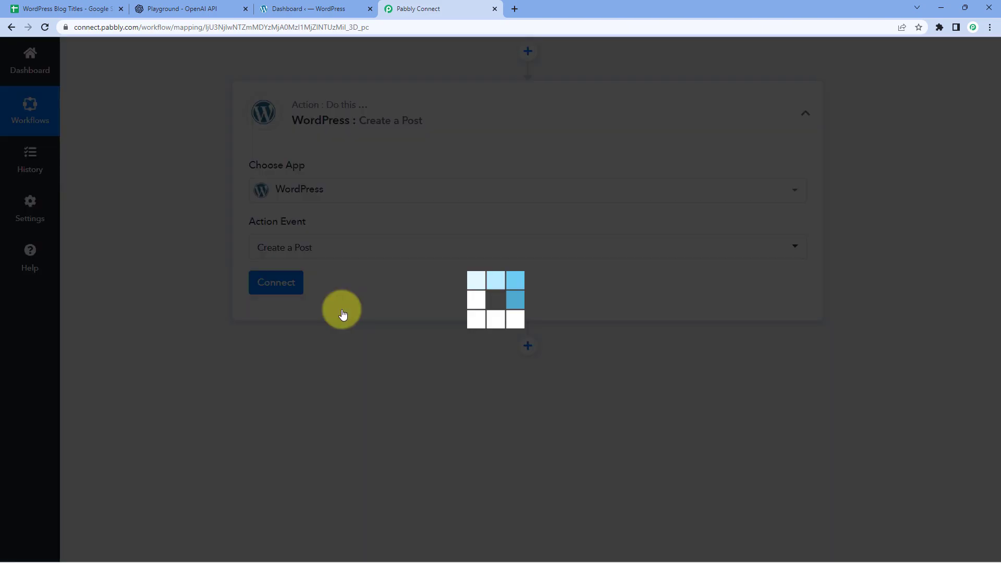
left_click(298, 287)
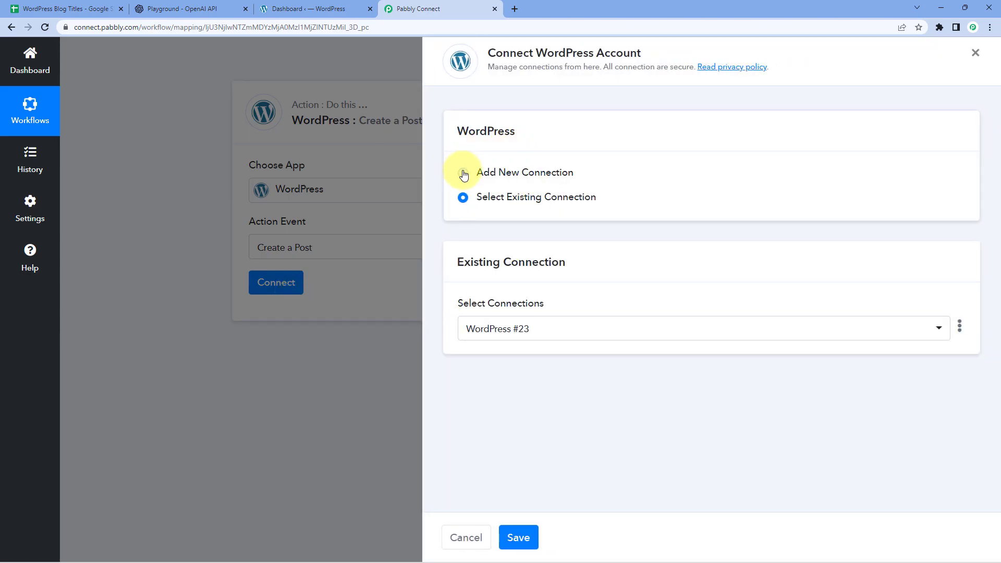
left_click(463, 173)
scroll(582, 186, "down", 2)
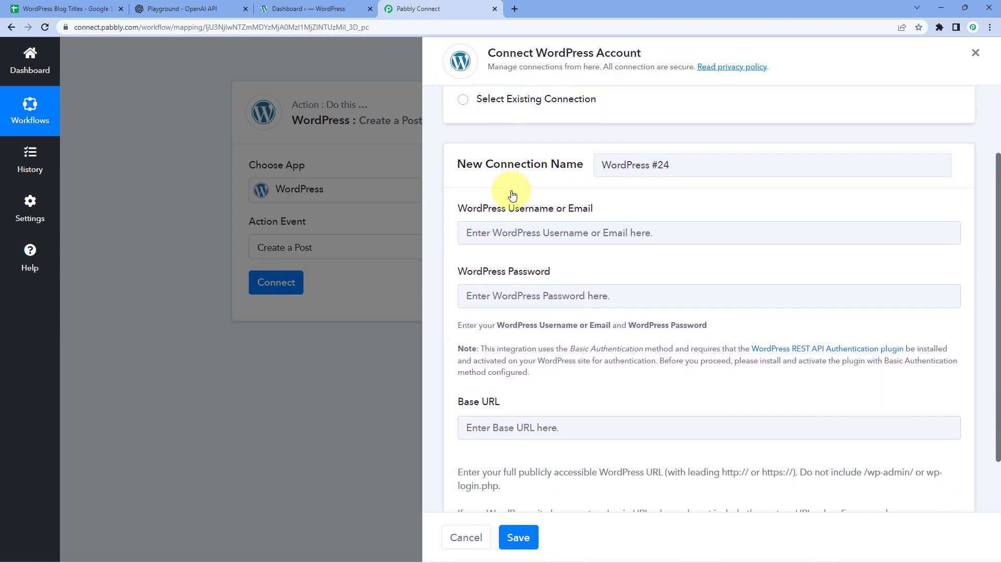
scroll(628, 186, "down", 1)
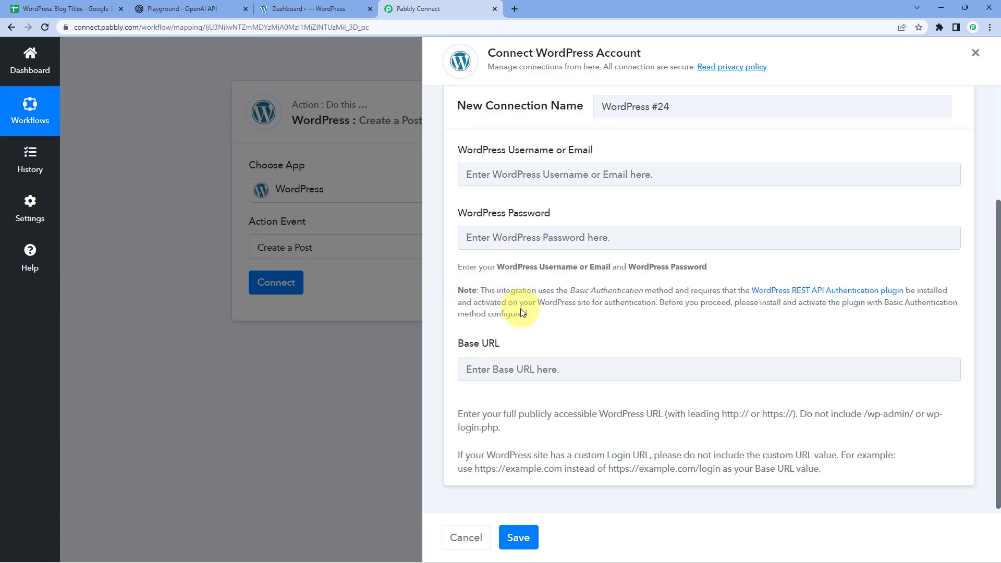
left_click(288, 8)
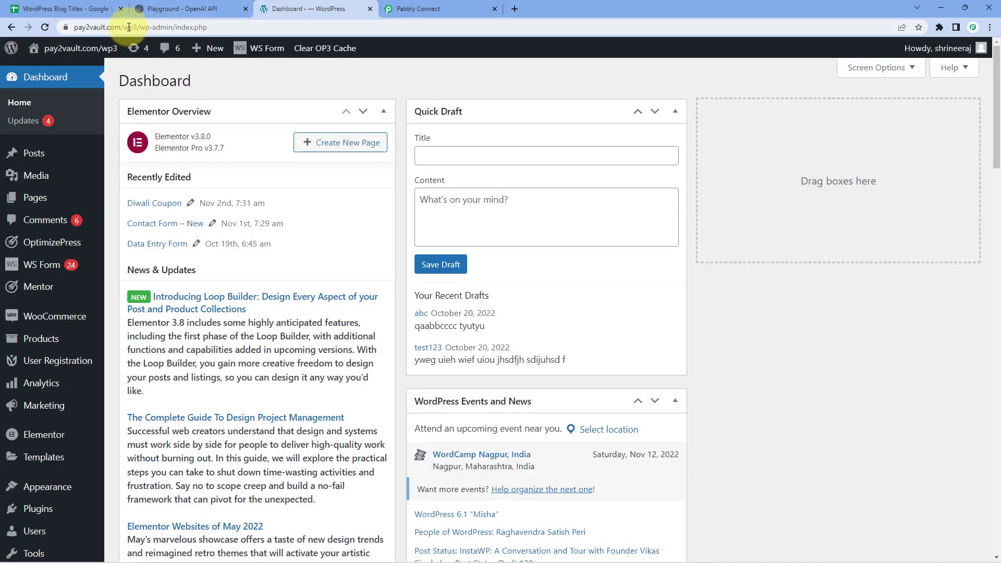
left_click_drag(137, 28, 73, 28)
key("ctrl+c")
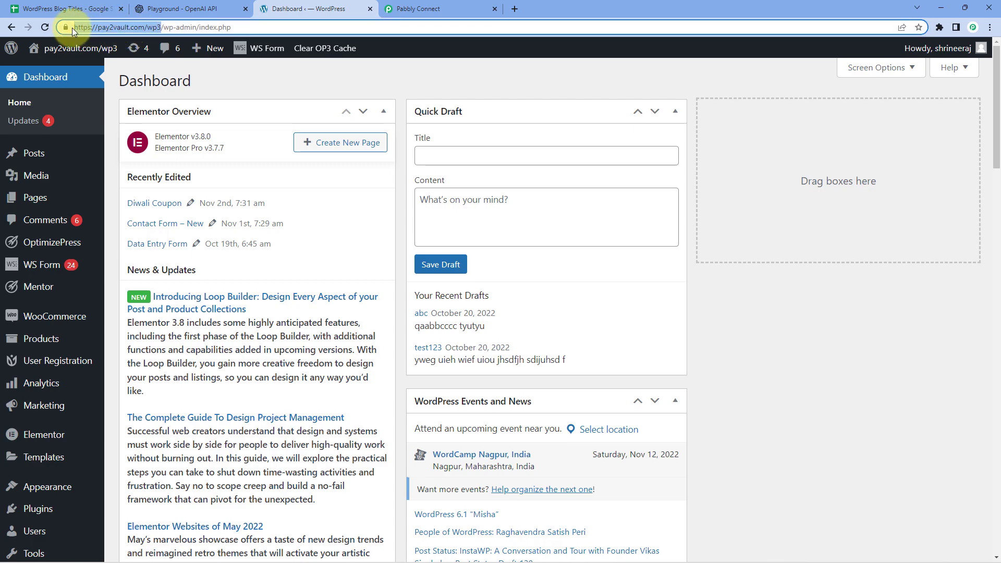
left_click(445, 7)
left_click(571, 360)
key("ctrl+v")
left_click(561, 397)
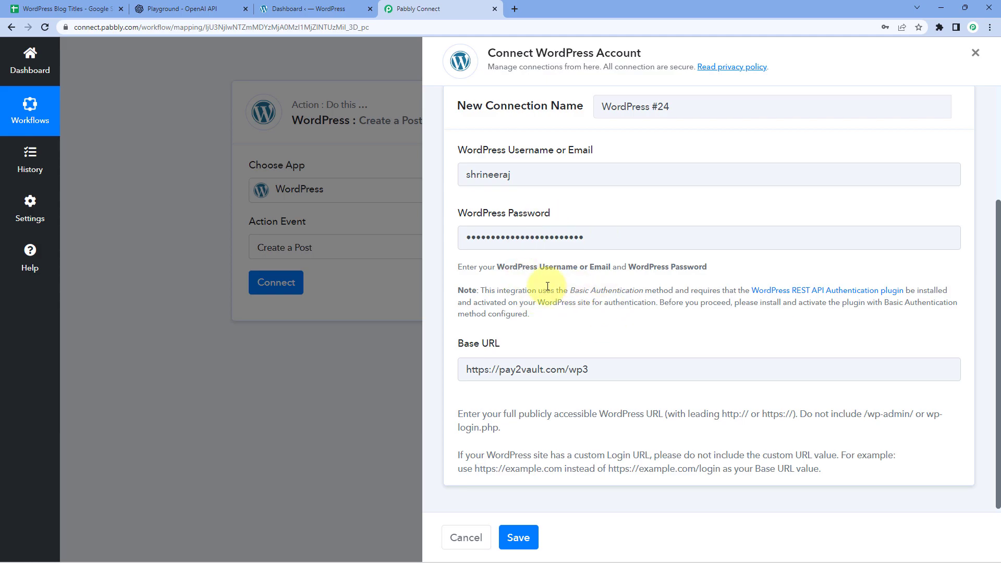
left_click(527, 537)
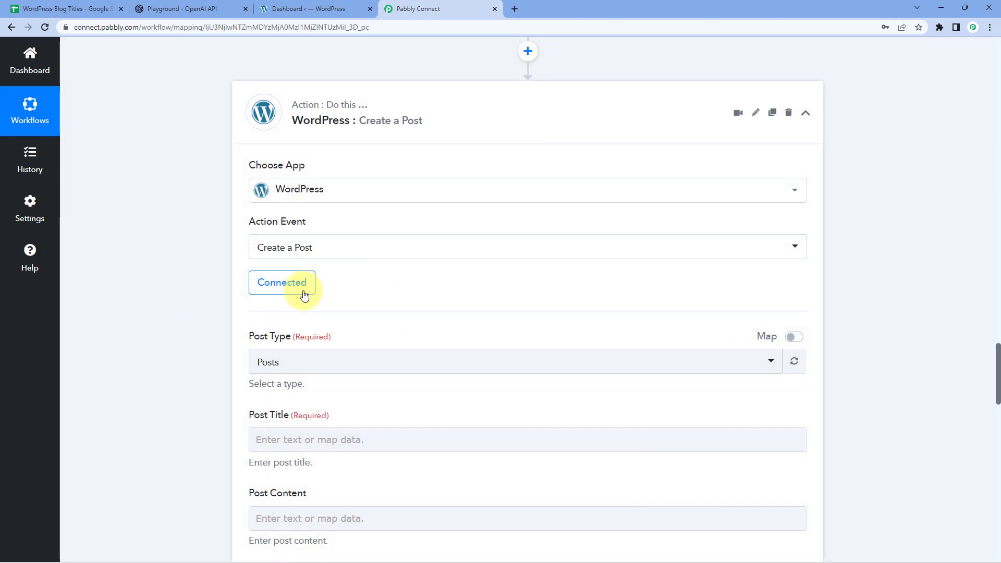
scroll(226, 211, "down", 2)
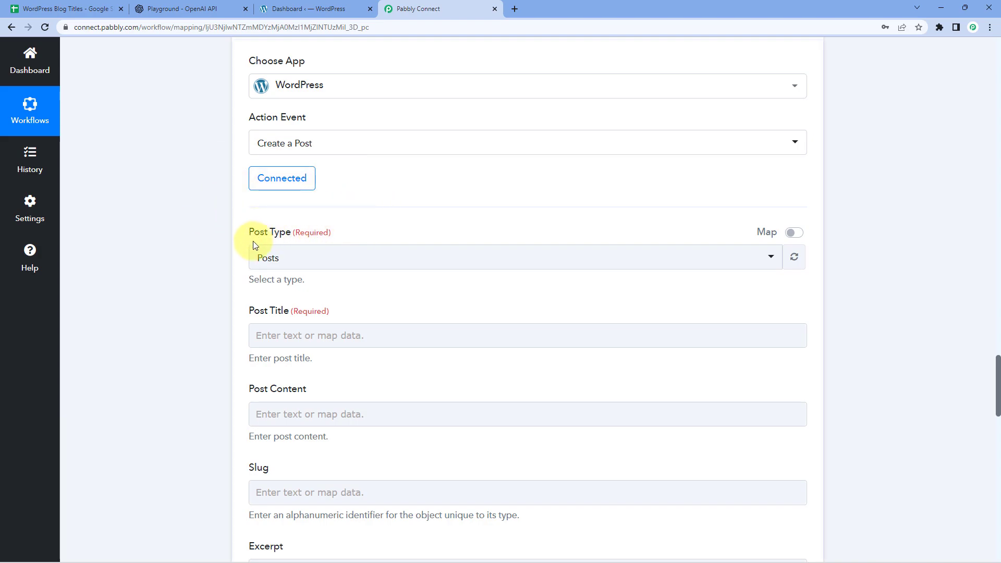
left_click(340, 256)
scroll(206, 257, "down", 2)
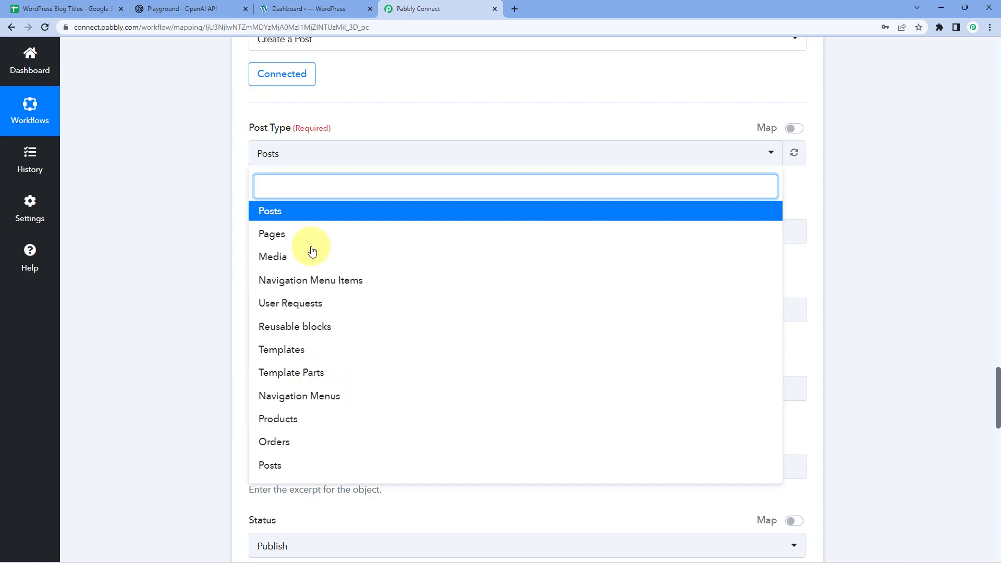
left_click(294, 215)
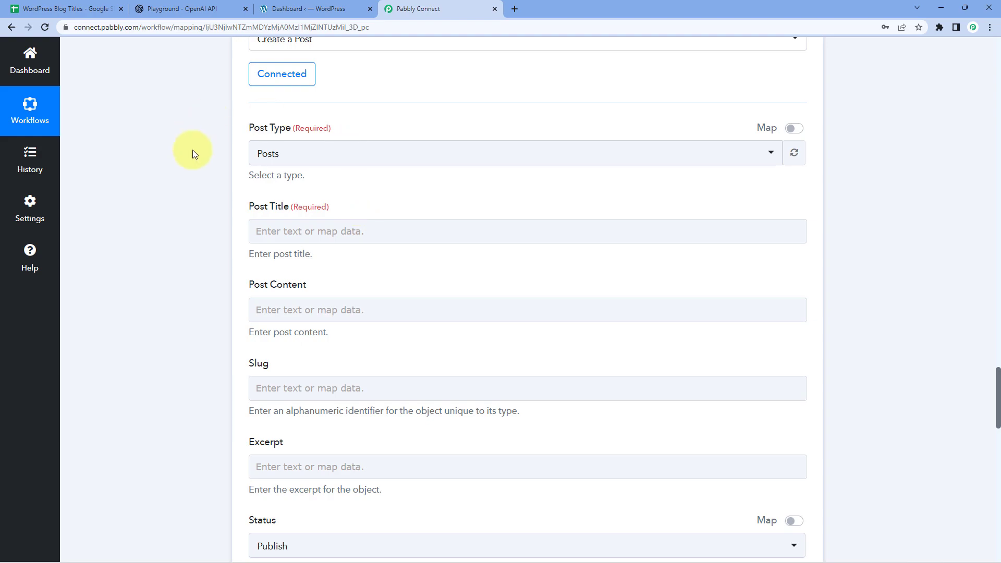
left_click(58, 9)
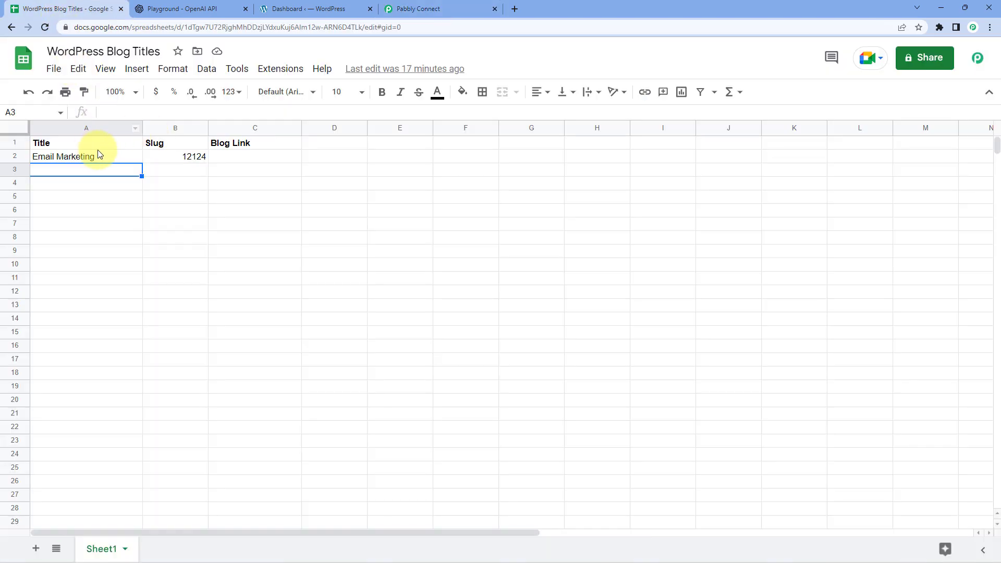
left_click(419, 9)
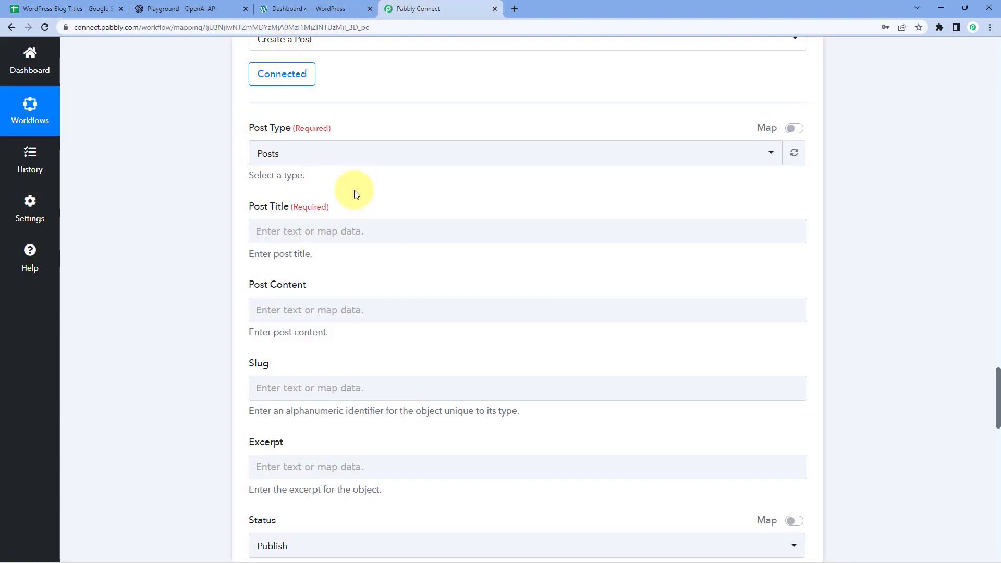
scroll(353, 205, "up", 20)
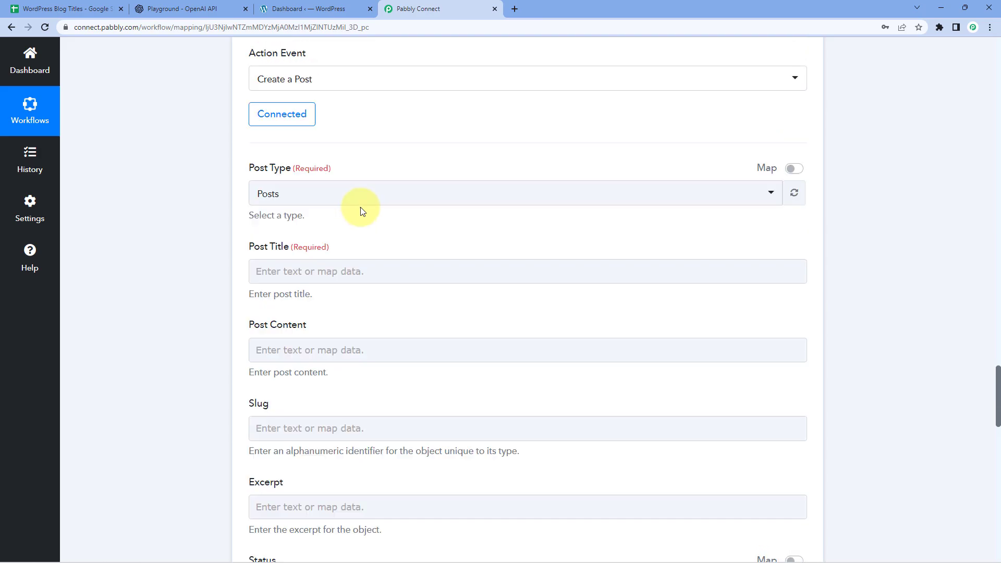
scroll(392, 218, "up", 13)
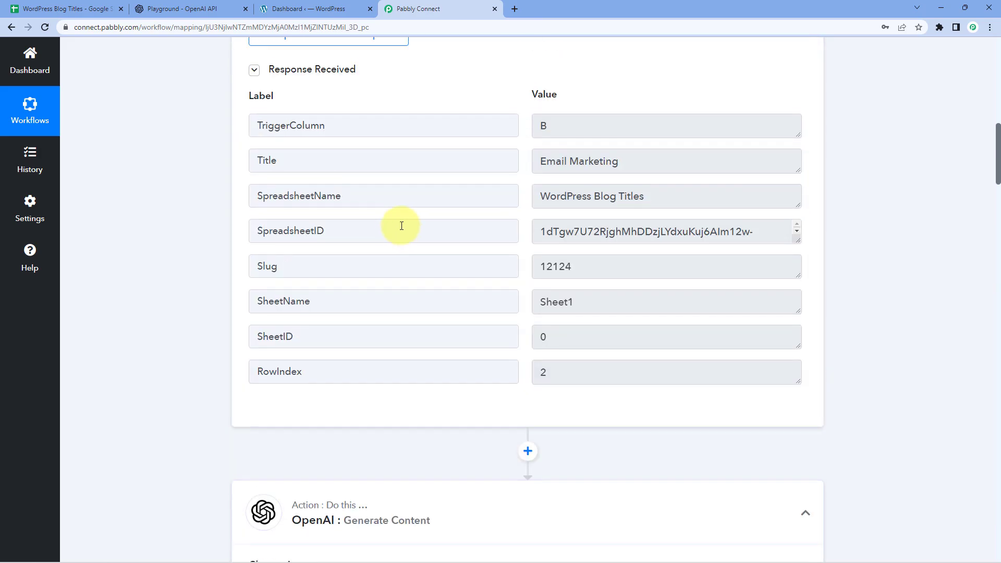
Map the WordPress Post Title to the Google Sheets row's Title field
triple_click(623, 315)
scroll(506, 246, "down", 20)
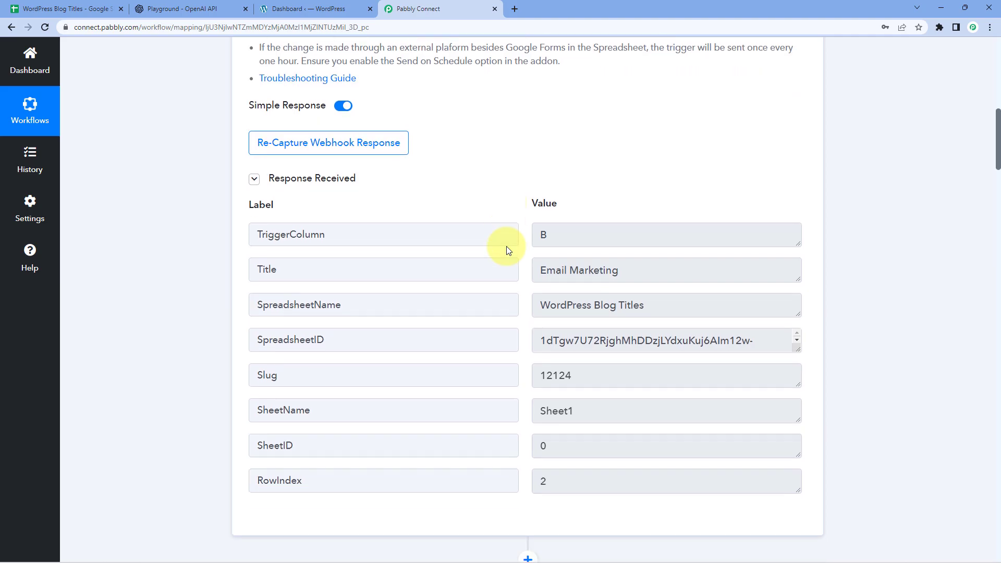
scroll(507, 246, "down", 20)
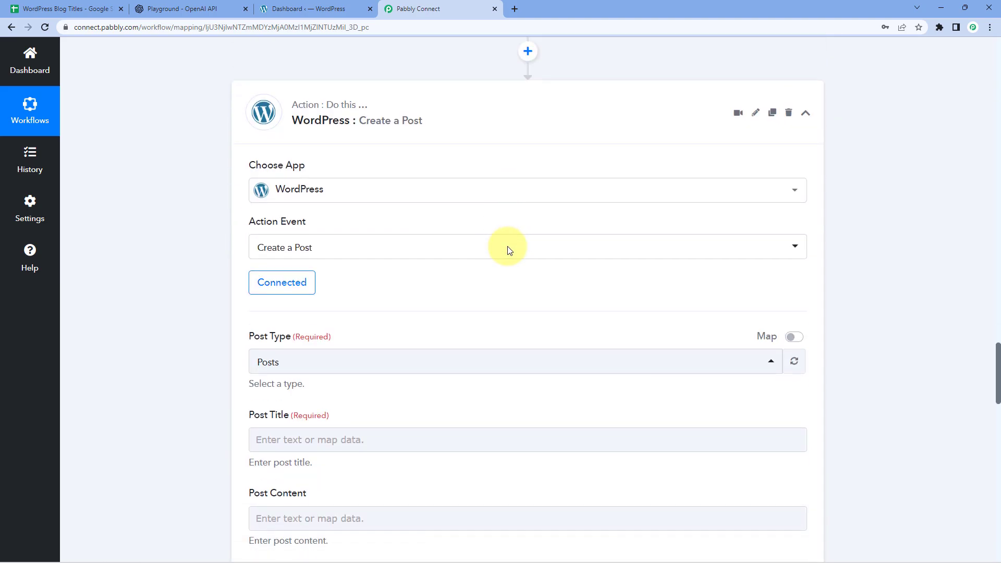
left_click(302, 285)
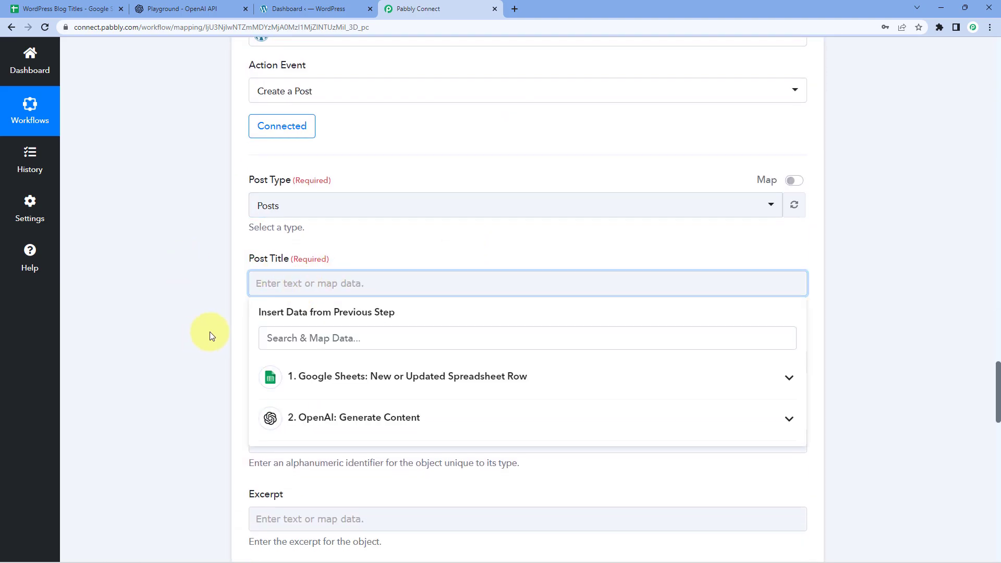
left_click(407, 376)
left_click(305, 440)
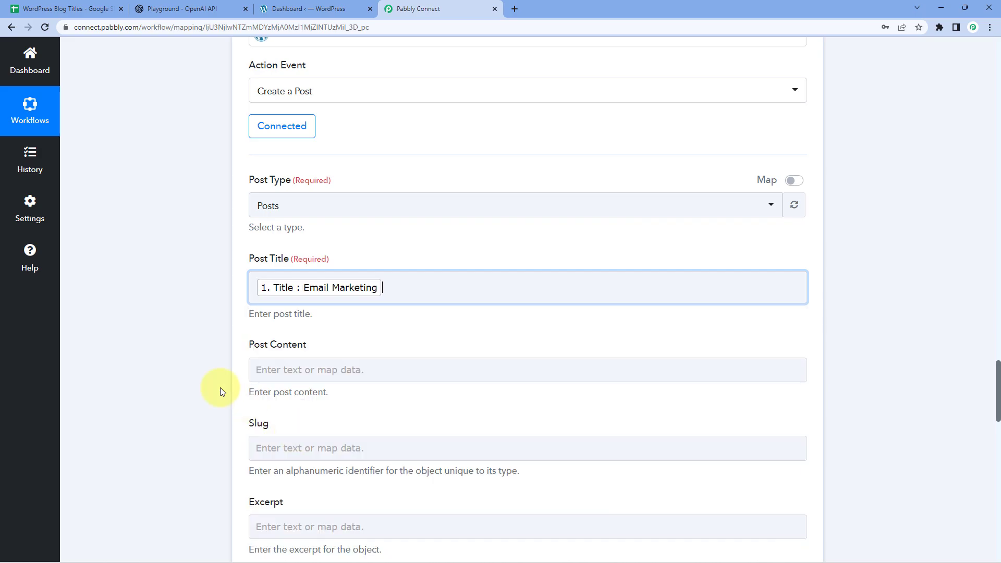
left_click(197, 319)
Map the Post Content to OpenAI's generated Choices 0 Text
scroll(209, 269, "down", 2)
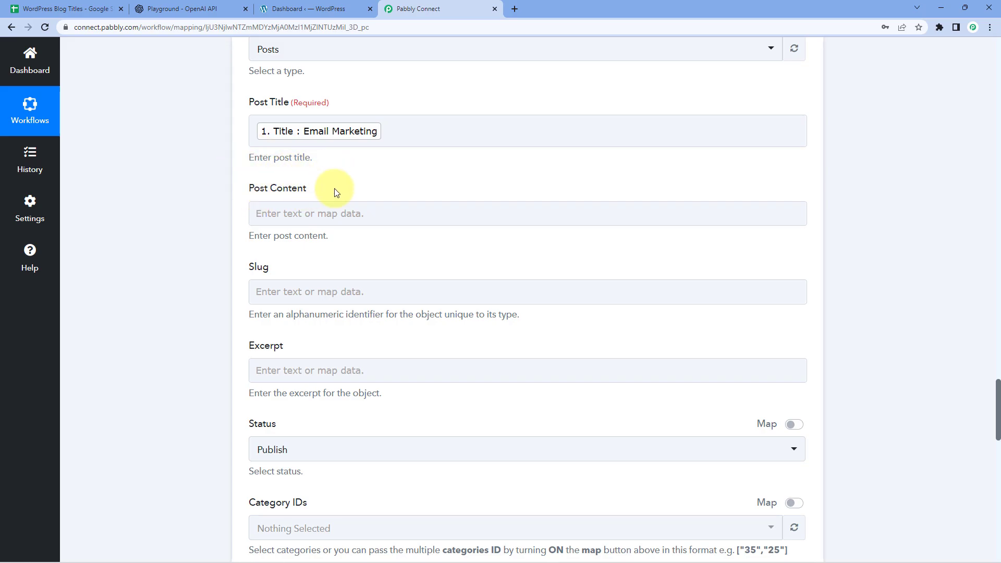
scroll(394, 192, "up", 4)
scroll(393, 192, "up", 7)
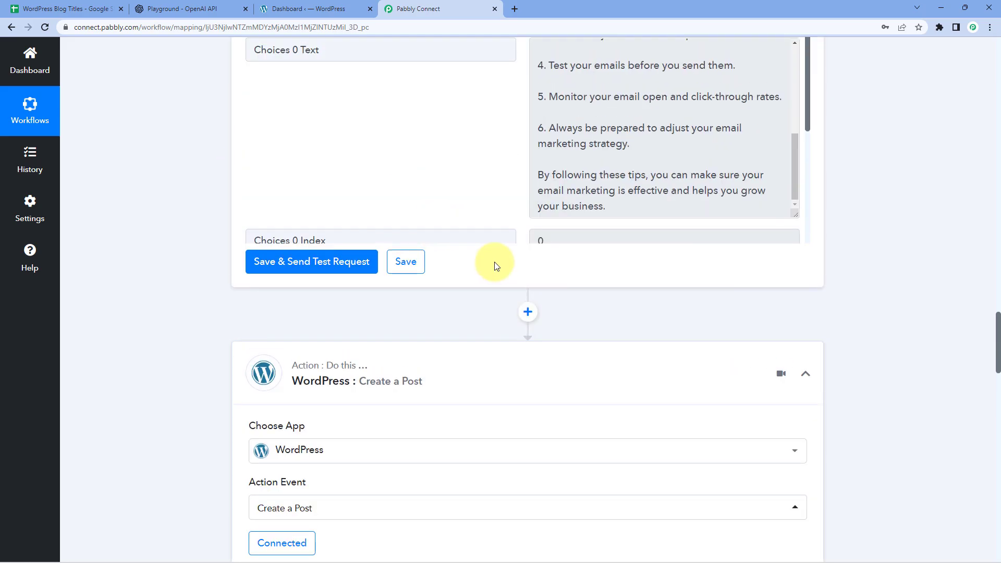
scroll(602, 336, "up", 5)
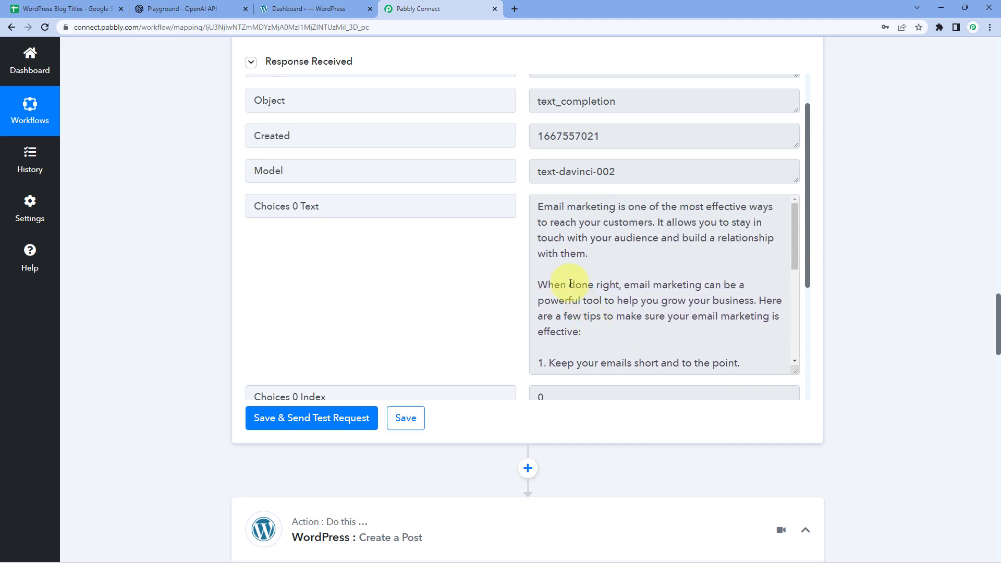
left_click(567, 224)
left_click_drag(538, 208, 633, 371)
left_click(133, 299)
scroll(133, 298, "down", 10)
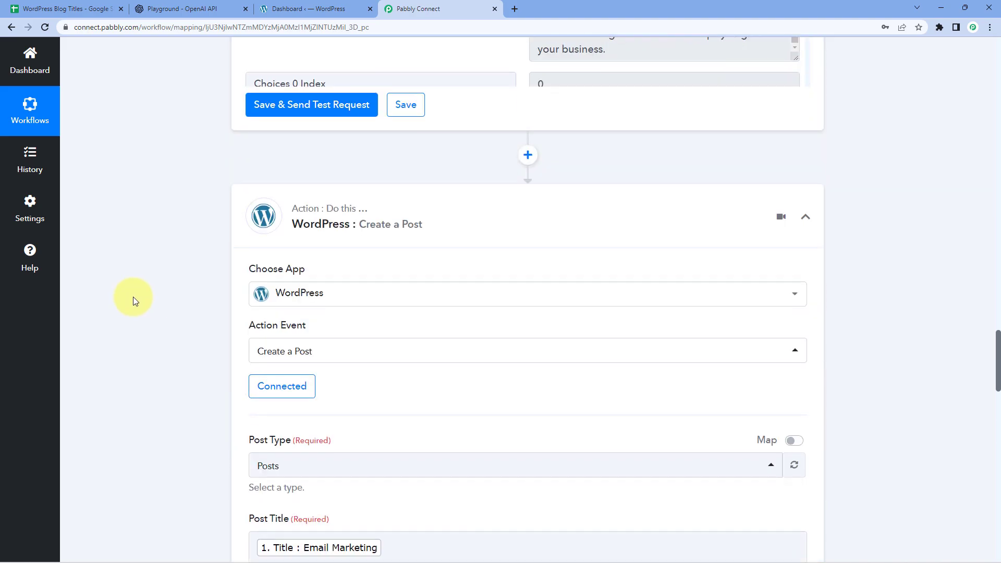
left_click(277, 264)
scroll(225, 248, "down", 2)
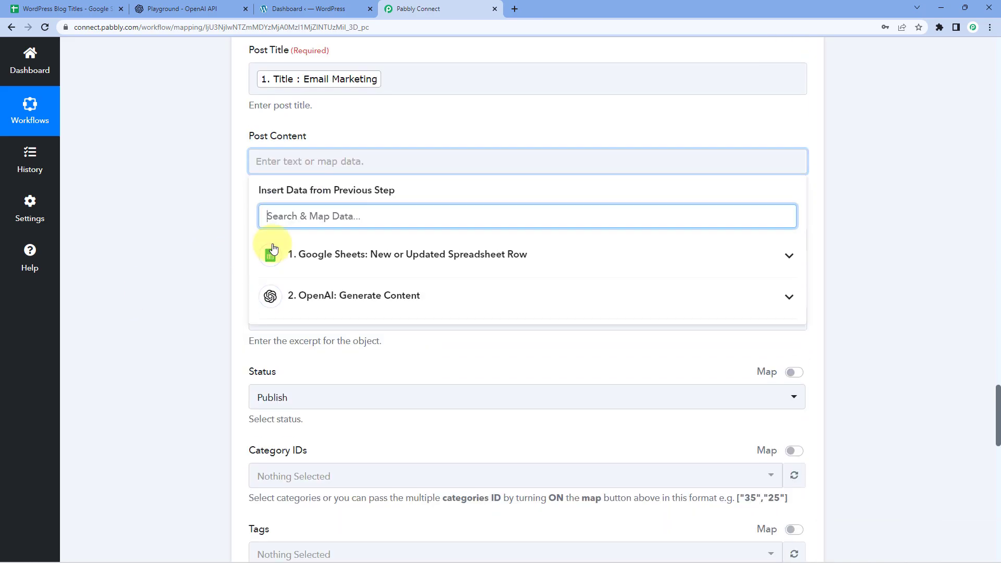
left_click(443, 297)
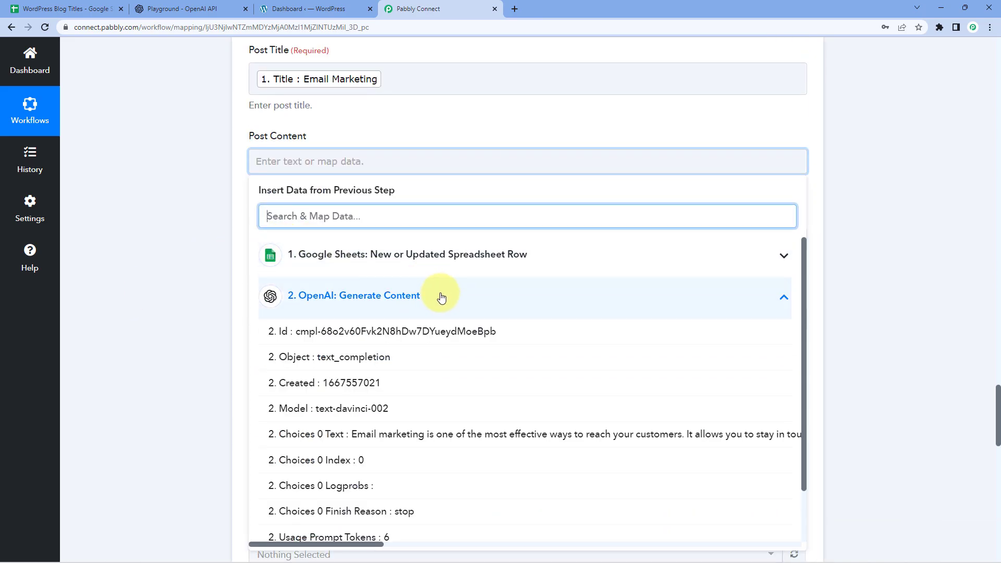
left_click(359, 434)
left_click(189, 198)
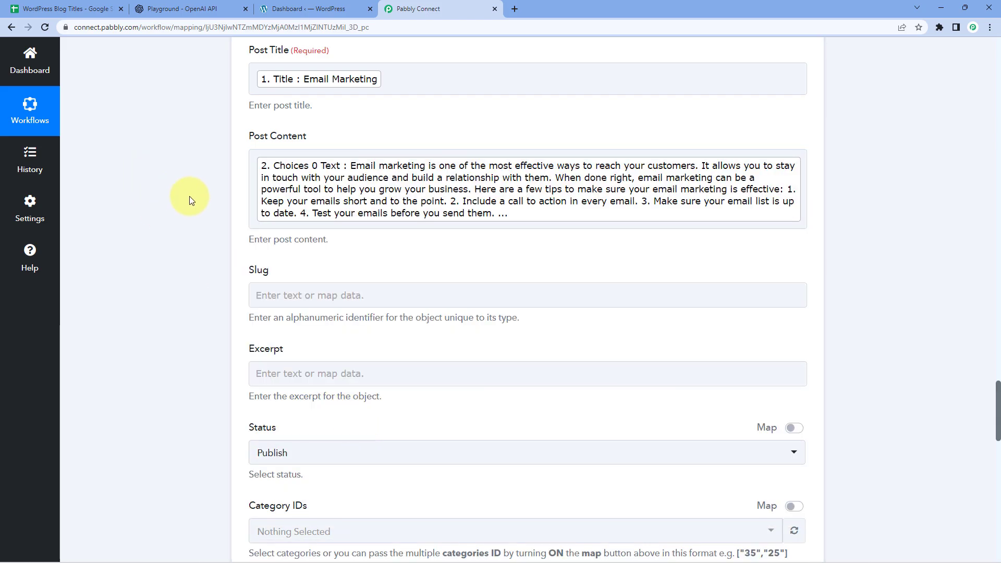
scroll(214, 187, "down", 2)
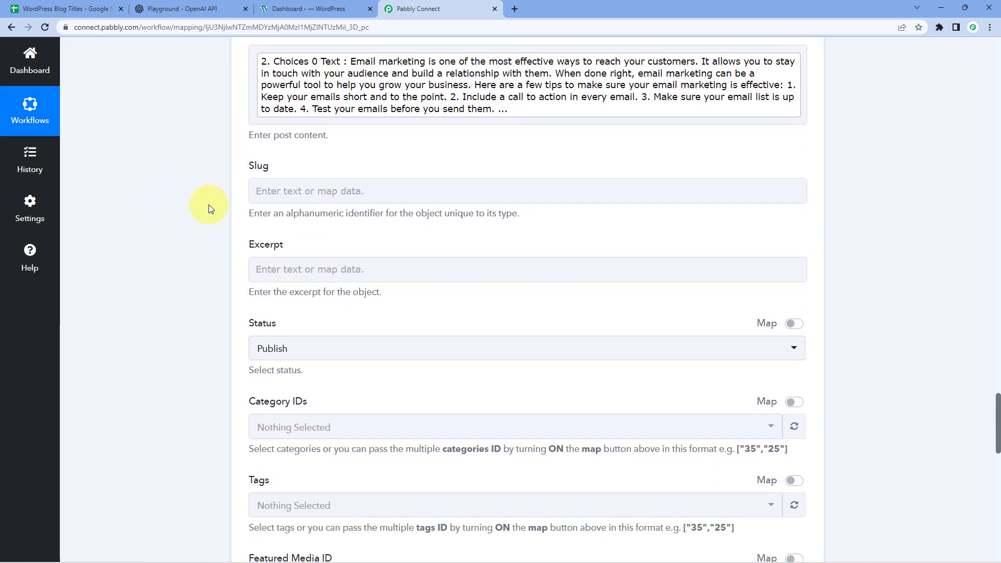
Map the WordPress Slug field to the sheet's Slug column (12124)
left_click(51, 4)
left_click(173, 159)
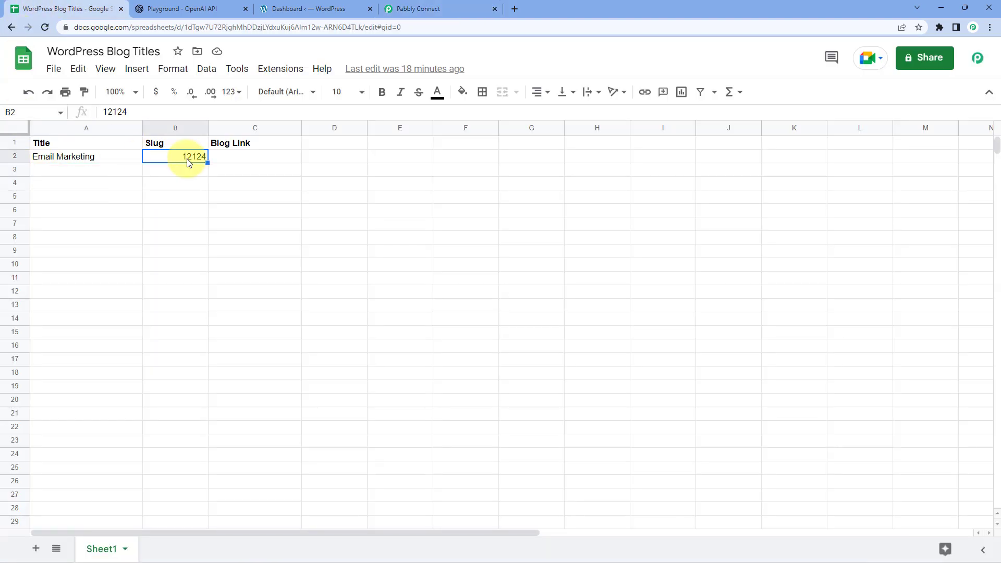
left_click(431, 8)
left_click(282, 191)
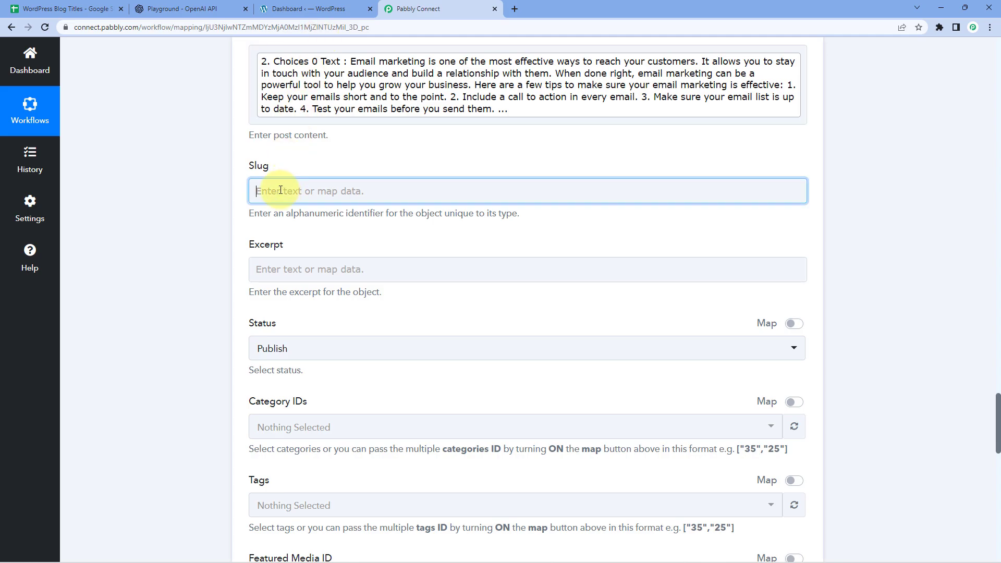
scroll(292, 177, "down", 1)
left_click(269, 234)
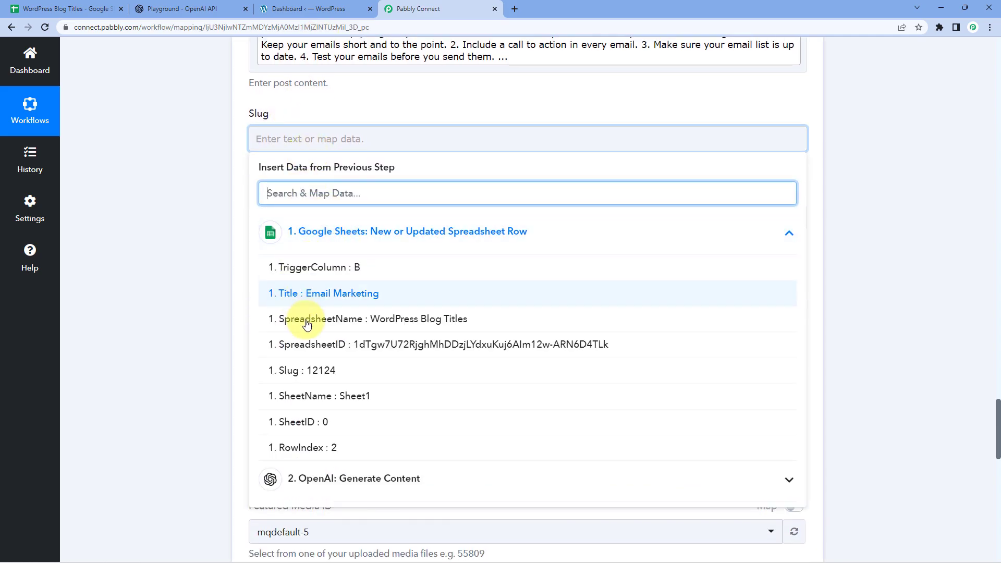
left_click(319, 369)
left_click(211, 148)
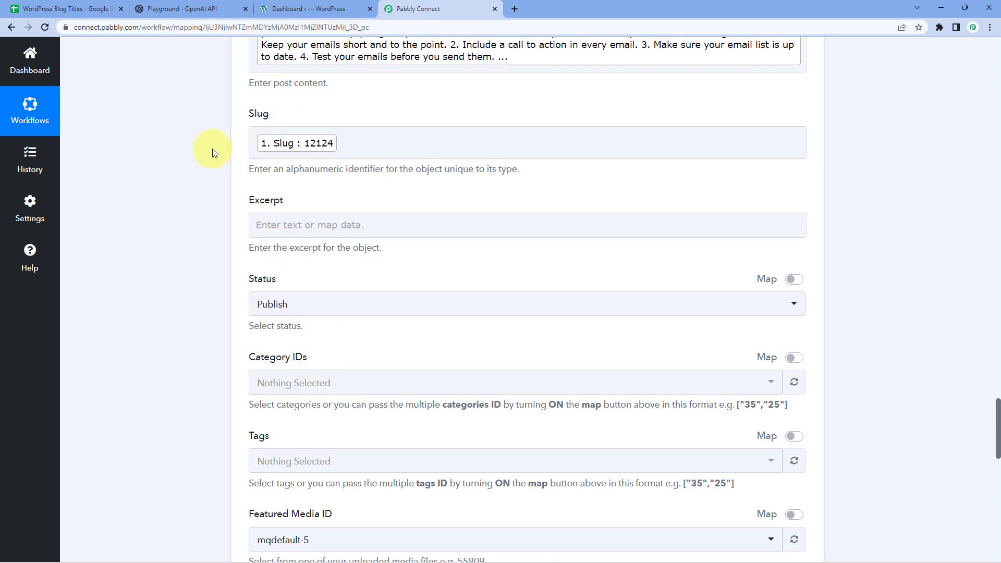
scroll(210, 150, "down", 1)
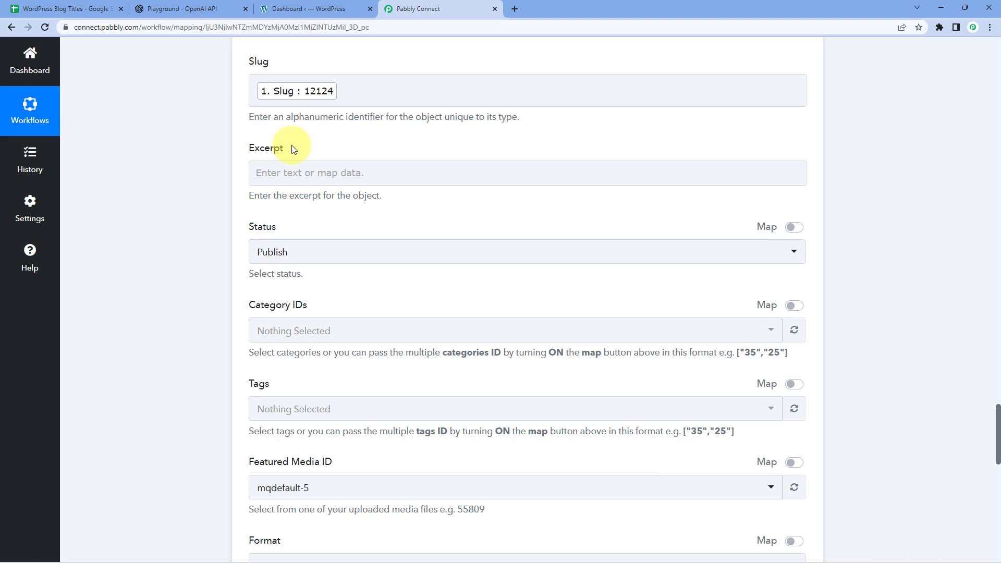
scroll(313, 157, "down", 1)
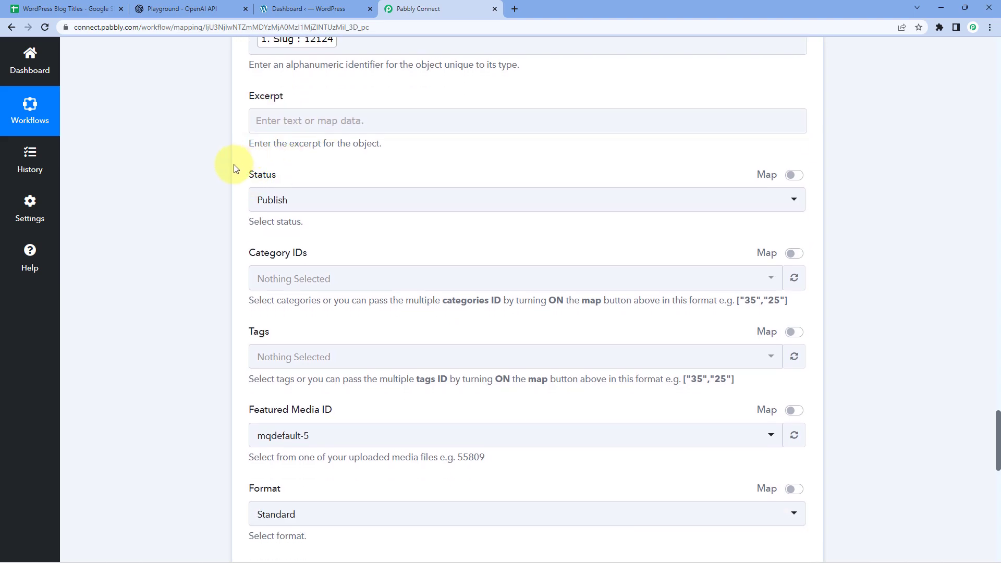
Change the WordPress post status from Publish to Draft, leaving Category IDs and Tags empty
left_click(356, 204)
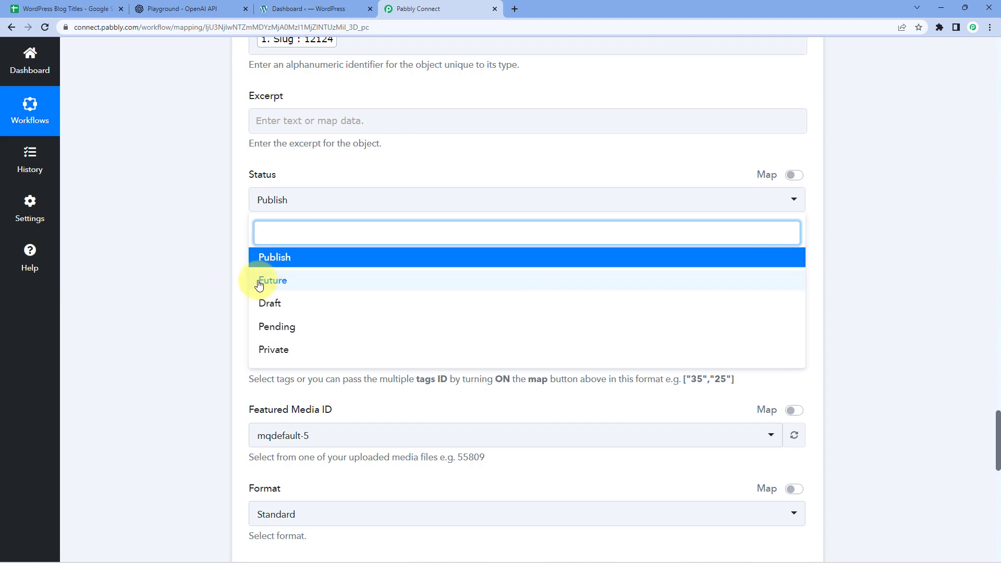
left_click(291, 305)
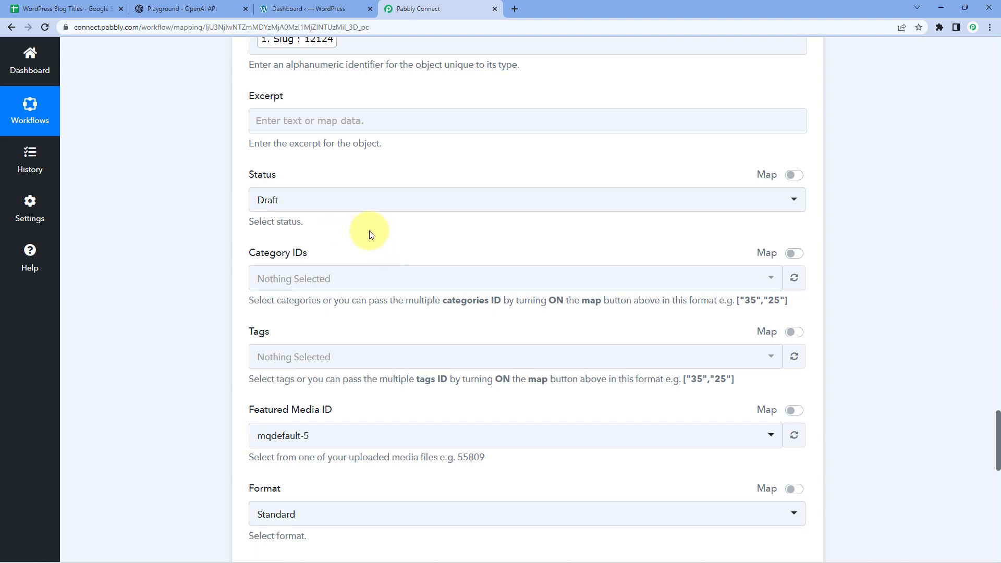
scroll(365, 224, "down", 1)
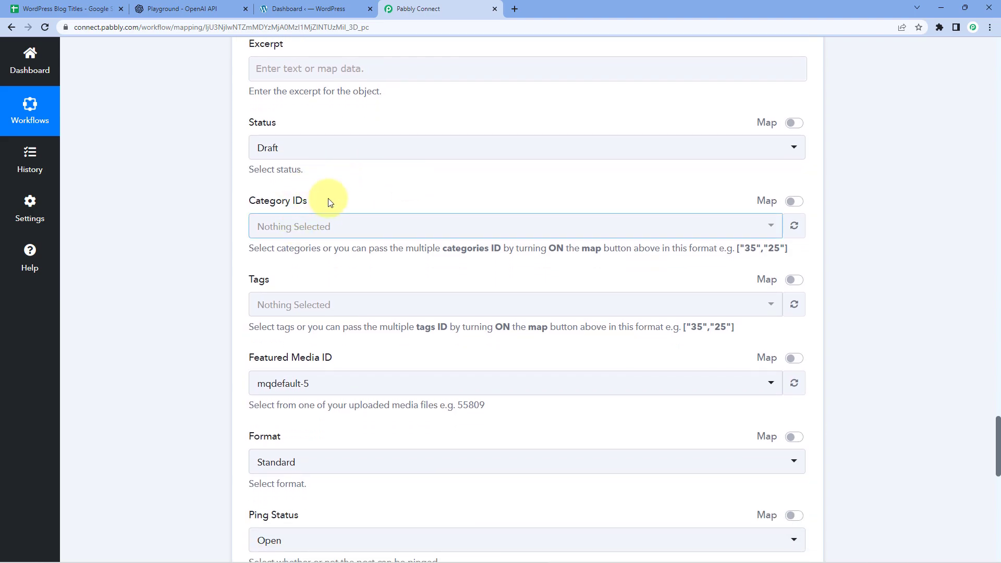
left_click(358, 192)
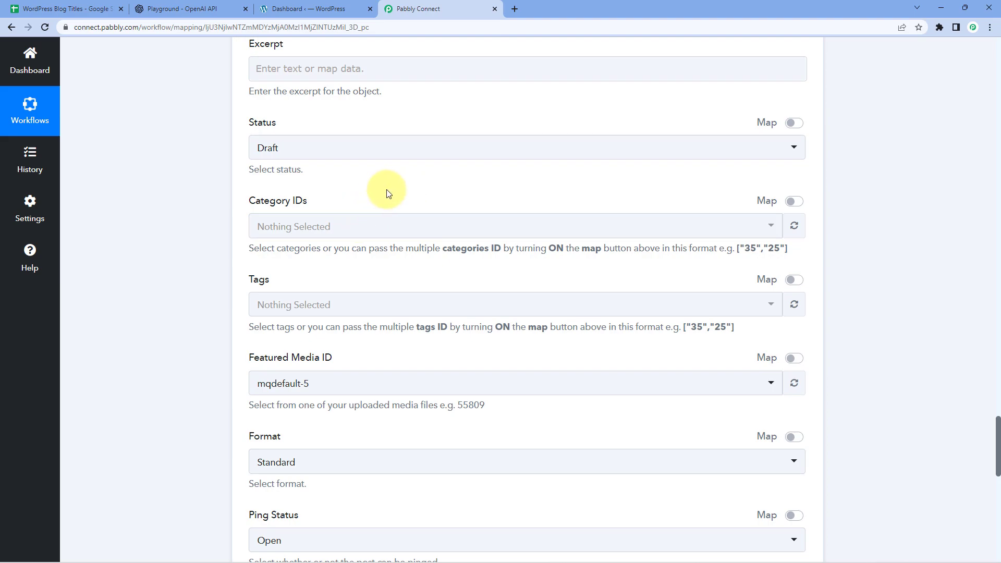
scroll(391, 194, "down", 2)
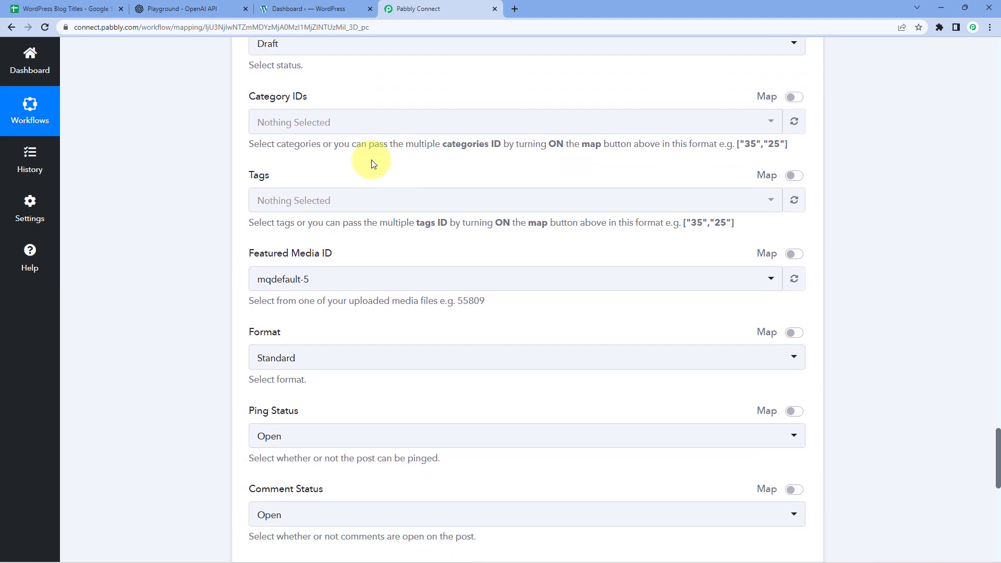
left_click(386, 201)
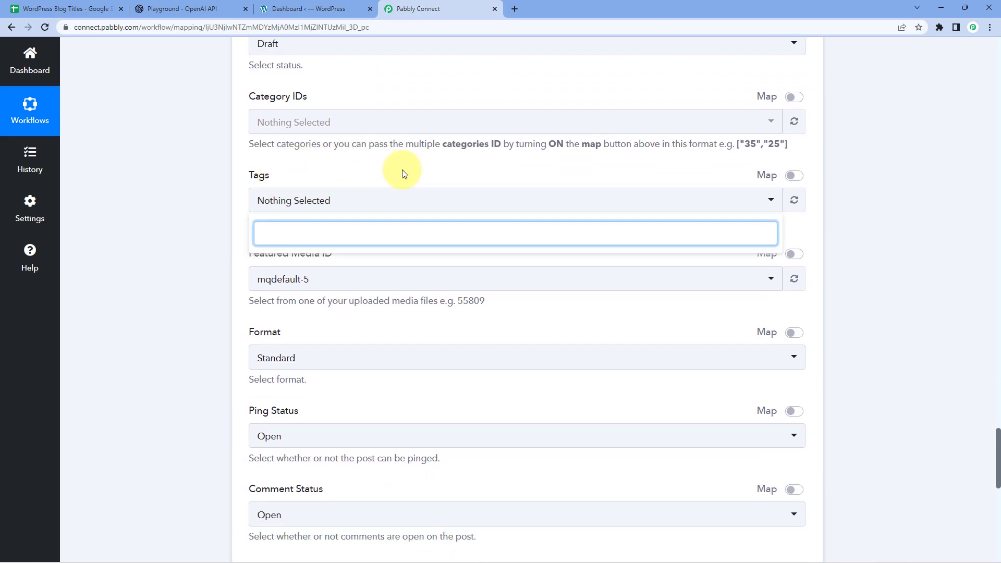
left_click(403, 174)
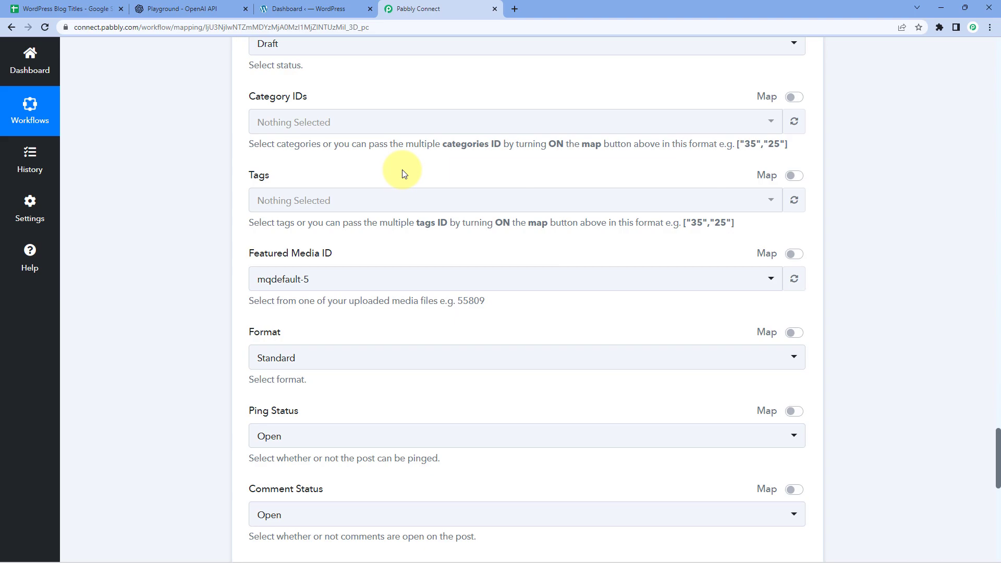
scroll(403, 170, "down", 1)
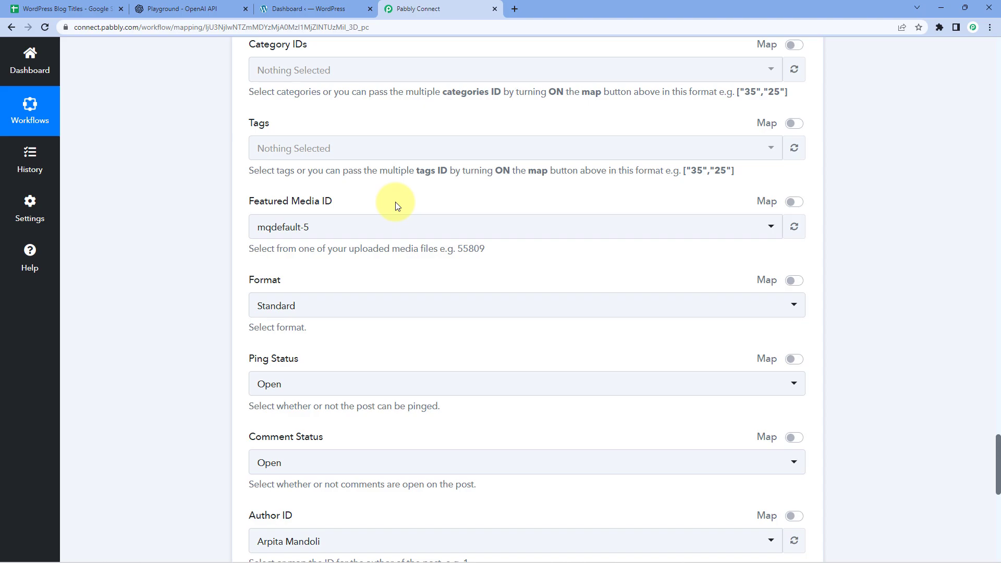
Switch Featured Media ID to Map and delete the 57168 value so it is blank
left_click(794, 202)
left_click(290, 226)
left_click_drag(290, 226, 235, 226)
key("BackSpace")
left_click(215, 222)
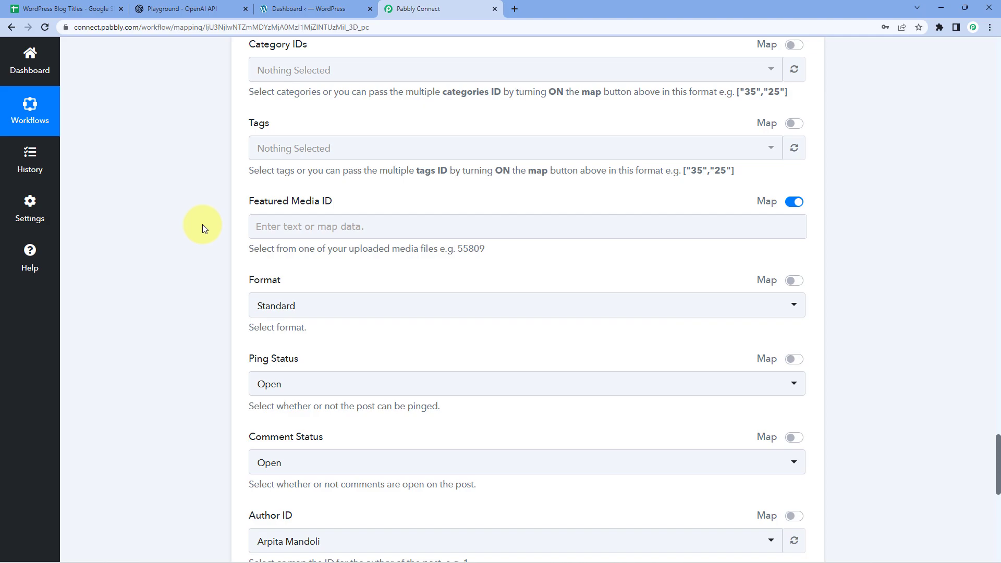
left_click(277, 225)
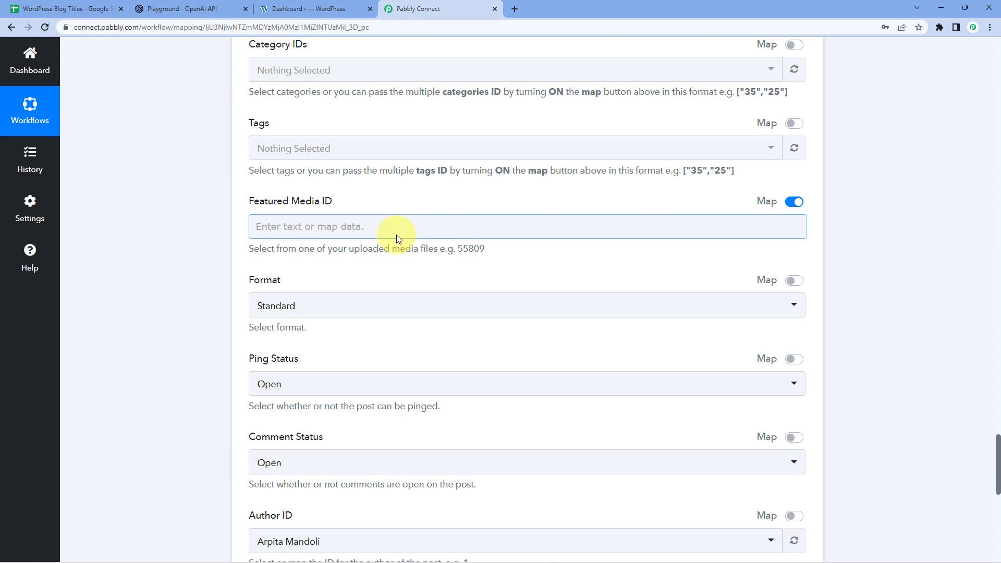
Keep the post Format as Standard
scroll(323, 238, "down", 2)
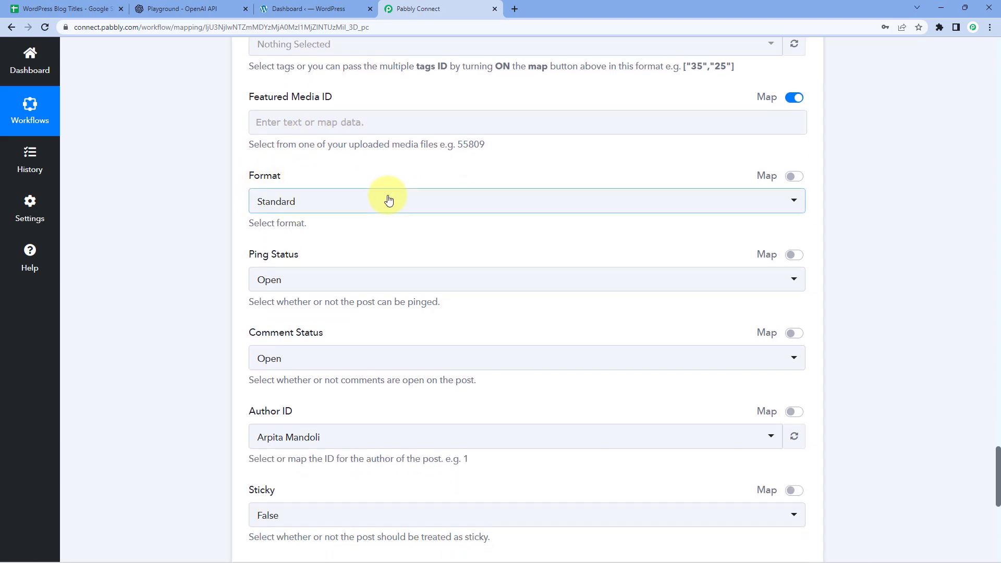
left_click(371, 206)
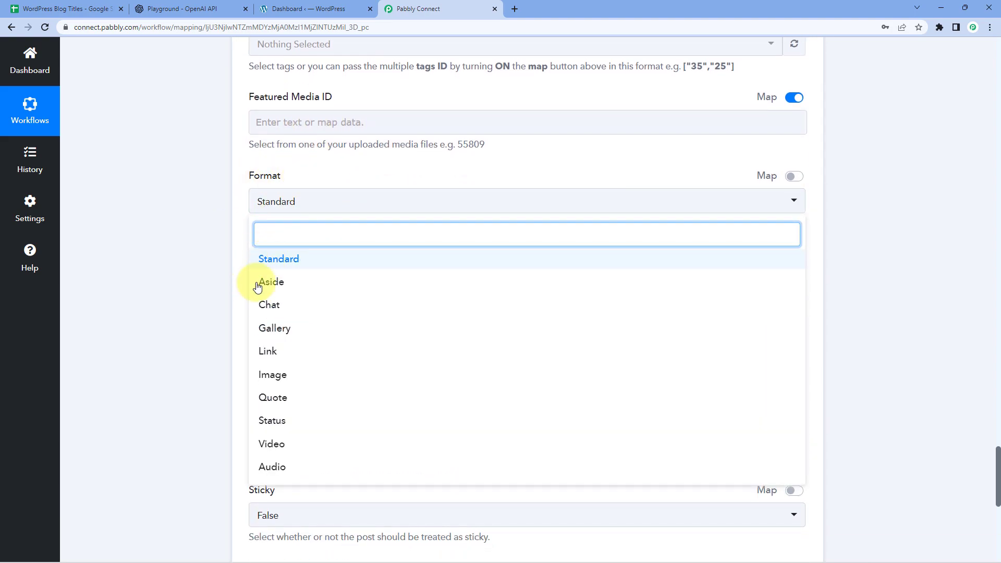
left_click(232, 271)
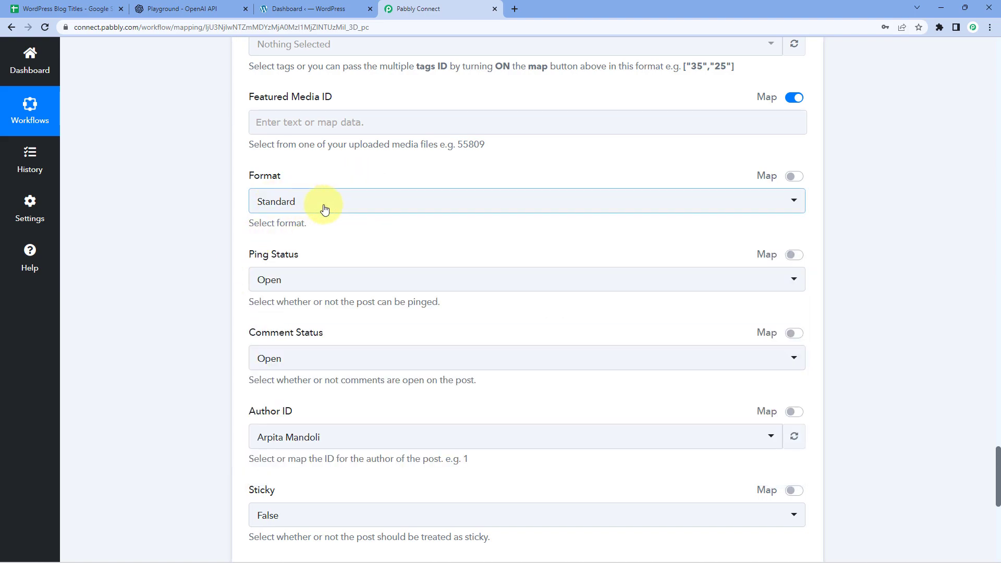
scroll(203, 300, "down", 2)
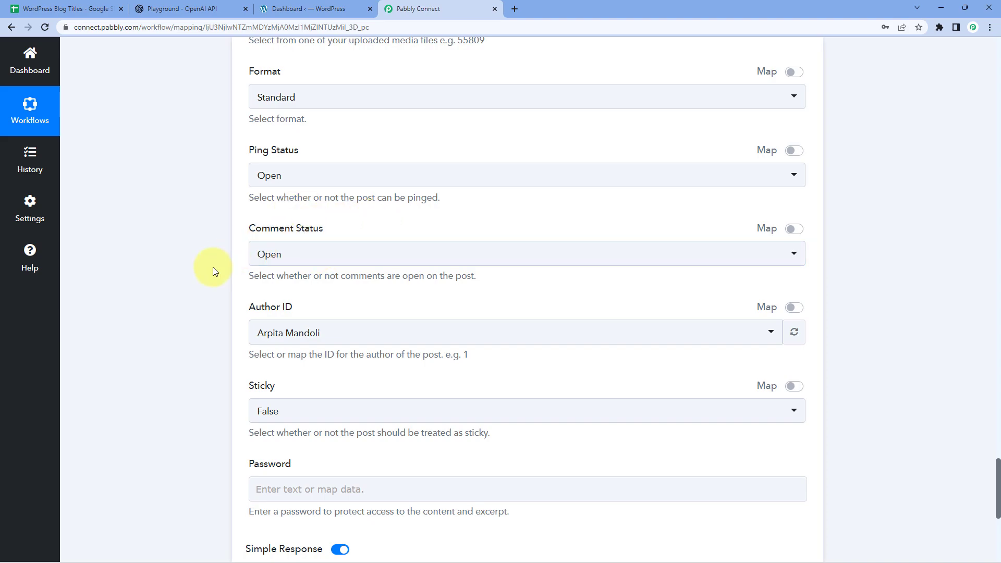
Choose a different author (demD) in the Author ID dropdown
scroll(212, 271, "down", 1)
left_click(344, 275)
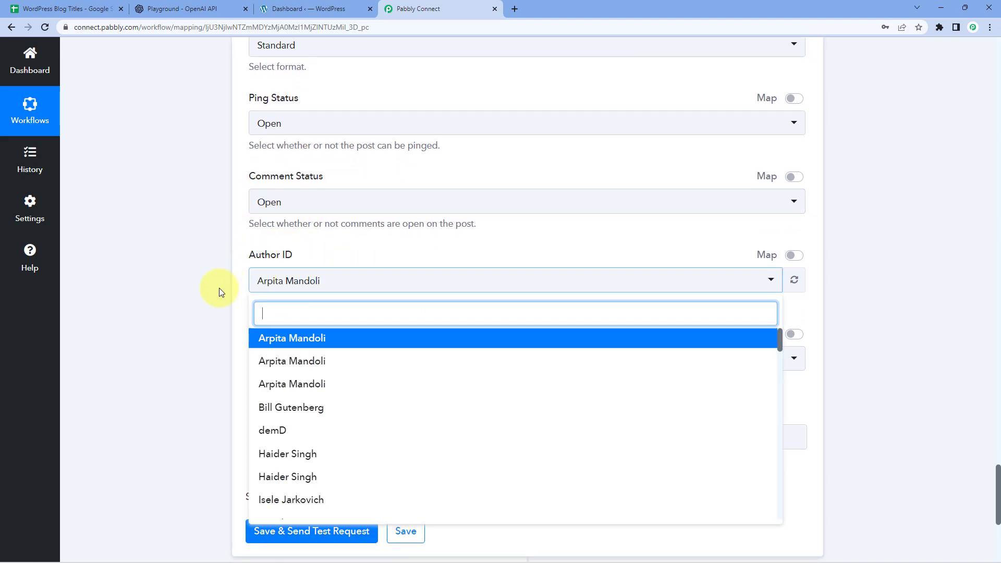
scroll(223, 282, "down", 2)
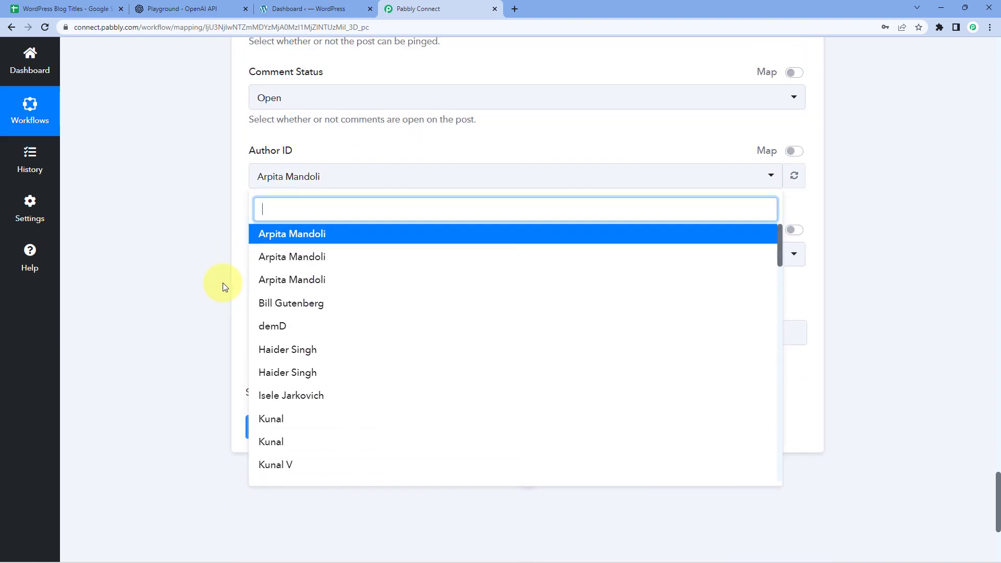
left_click(281, 328)
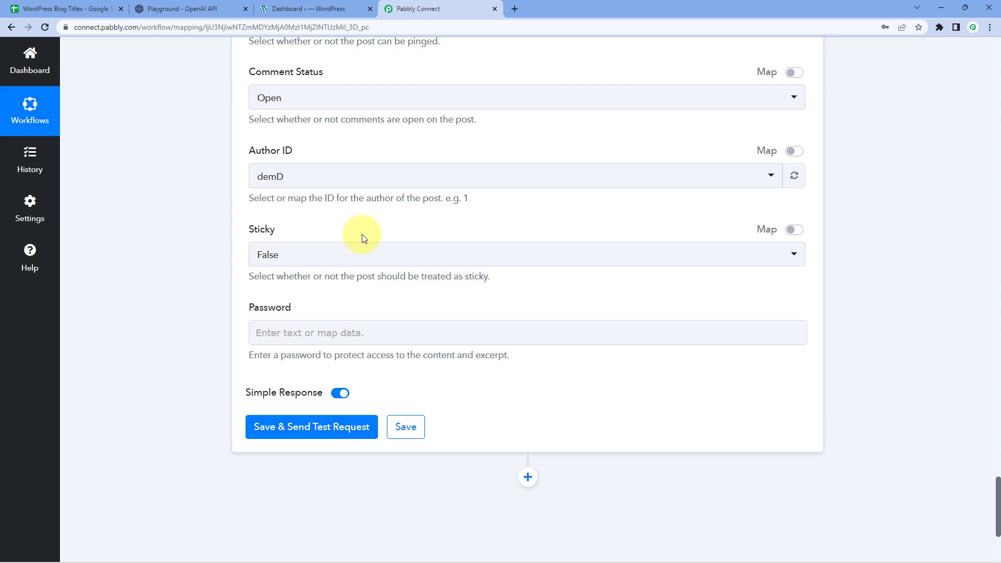
Leave Sticky set to False so the post is not sticky
left_click(326, 260)
left_click(277, 313)
left_click(223, 280)
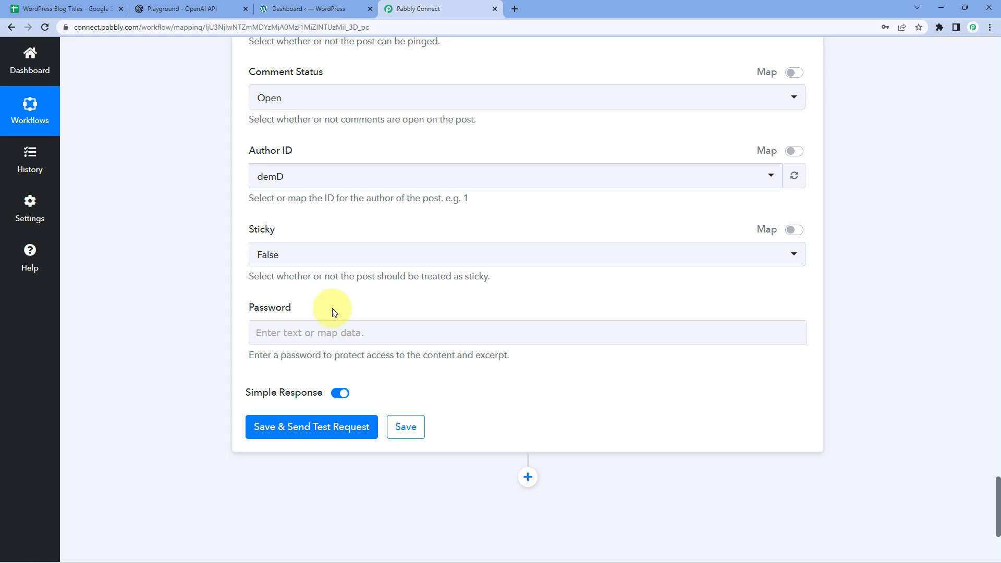
scroll(217, 143, "up", 7)
scroll(310, 250, "down", 5)
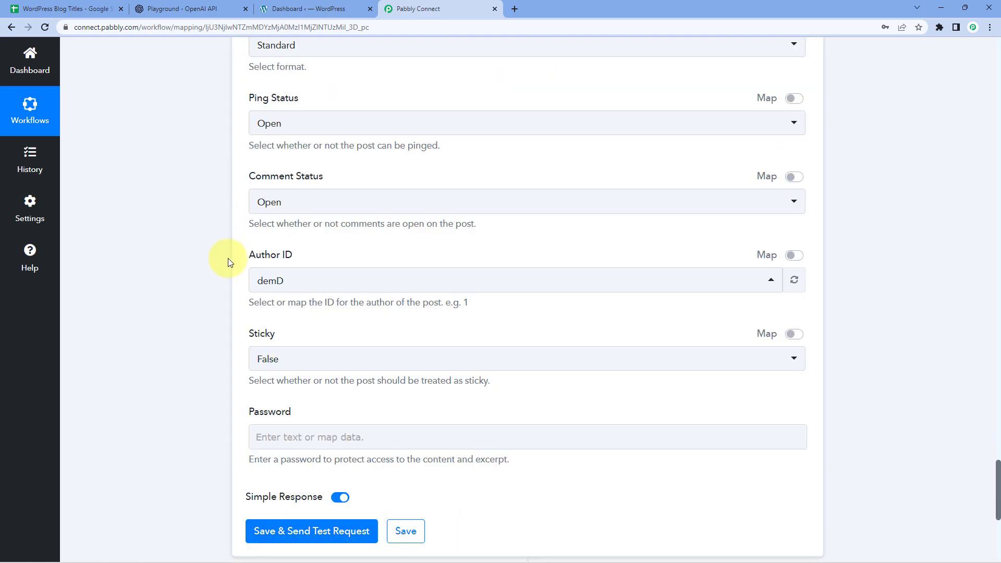
scroll(218, 261, "down", 4)
Save and send the test request, creating WordPress post Id 57170
left_click(313, 336)
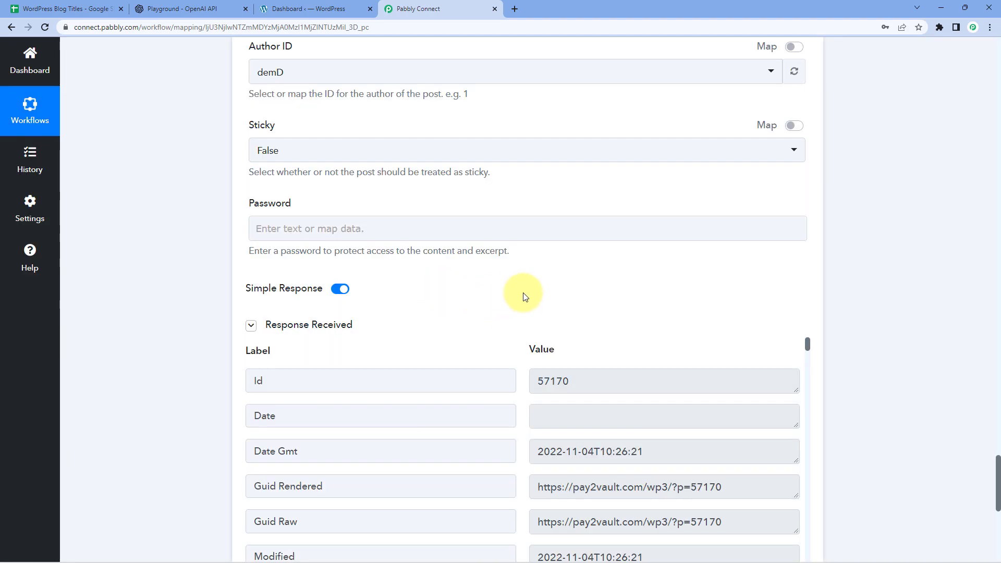
scroll(524, 296, "down", 1)
scroll(446, 253, "down", 1)
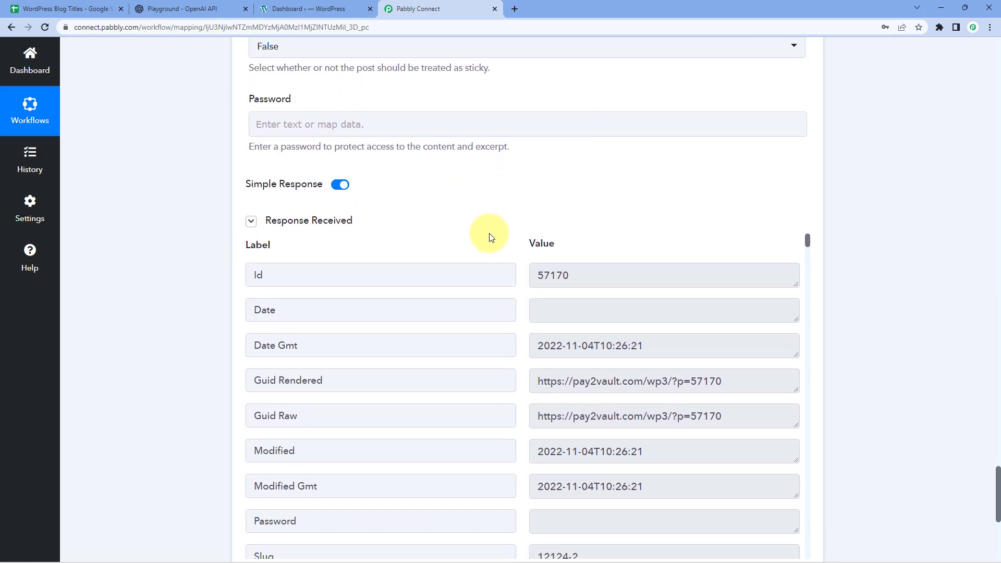
scroll(521, 242, "down", 1)
scroll(523, 211, "down", 2)
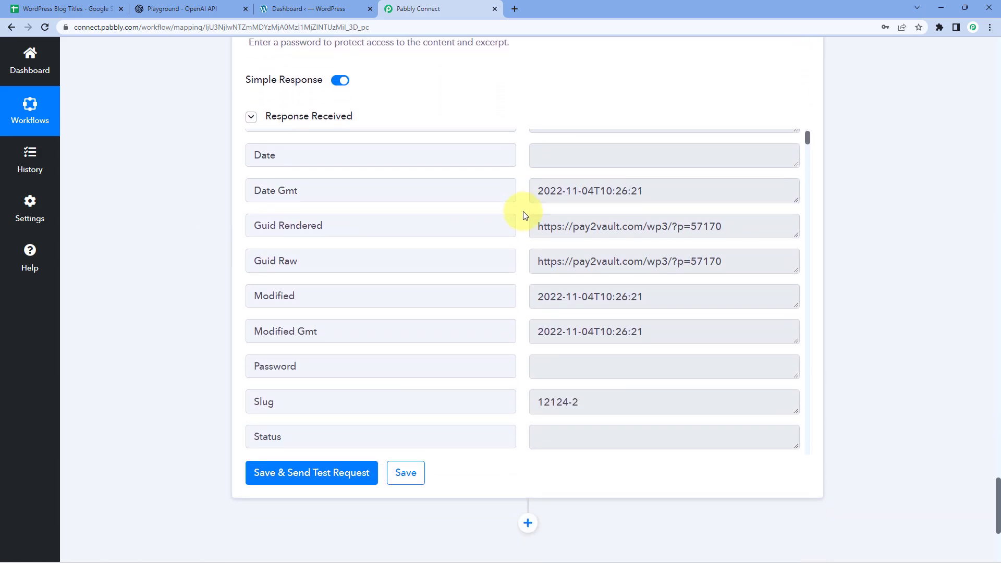
scroll(524, 212, "up", 1)
scroll(529, 197, "down", 2)
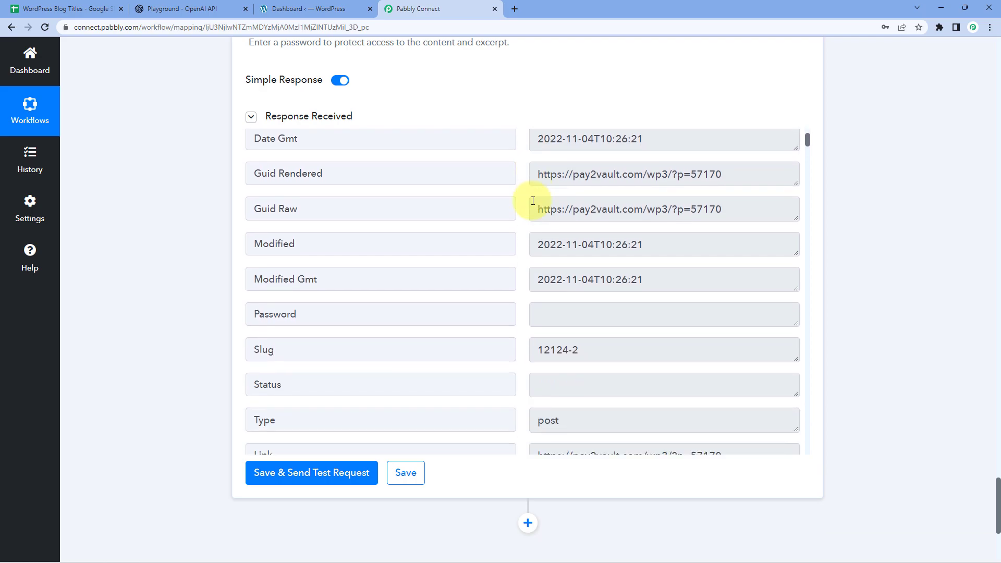
scroll(530, 201, "up", 2)
scroll(417, 240, "up", 20)
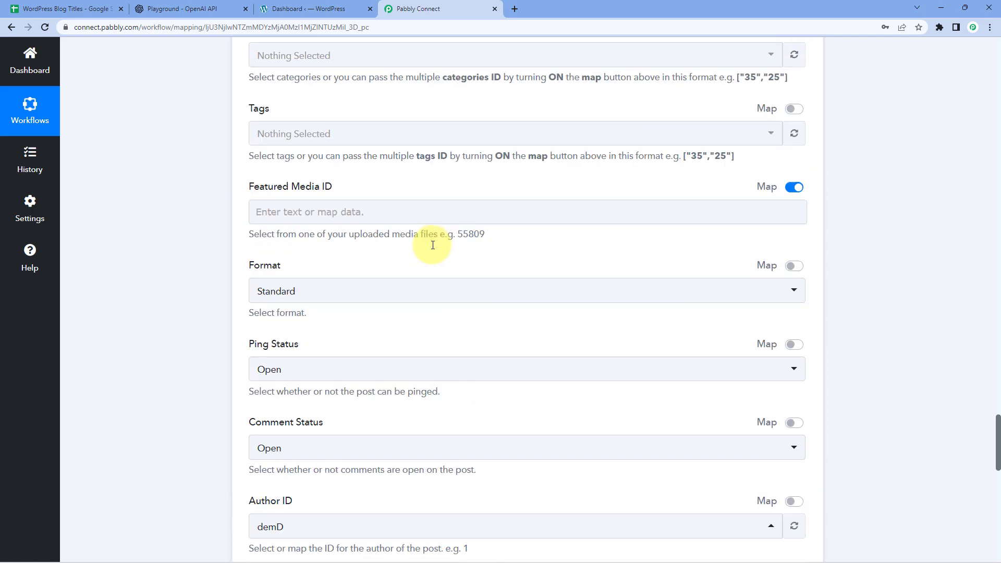
scroll(422, 235, "up", 3)
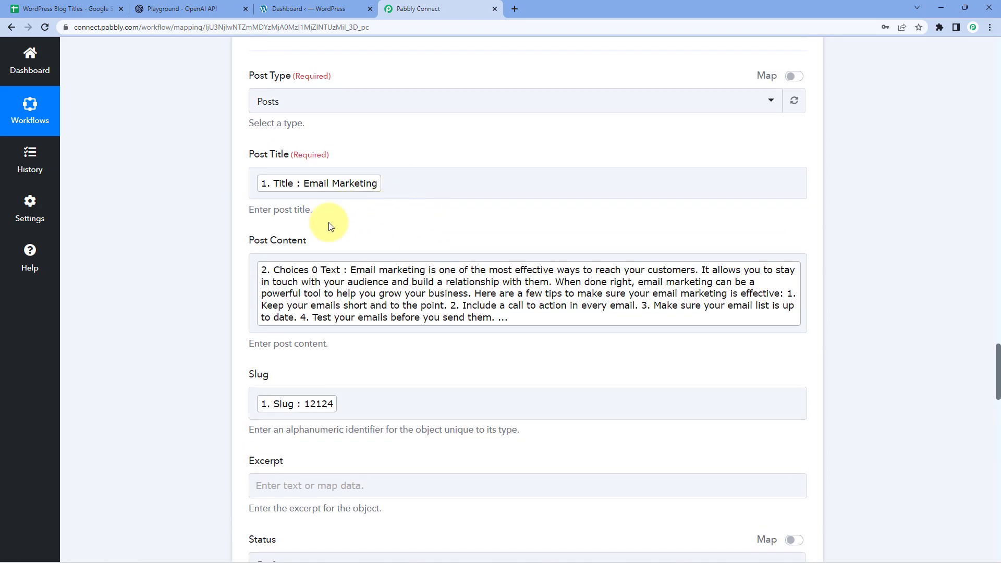
scroll(202, 267, "down", 15)
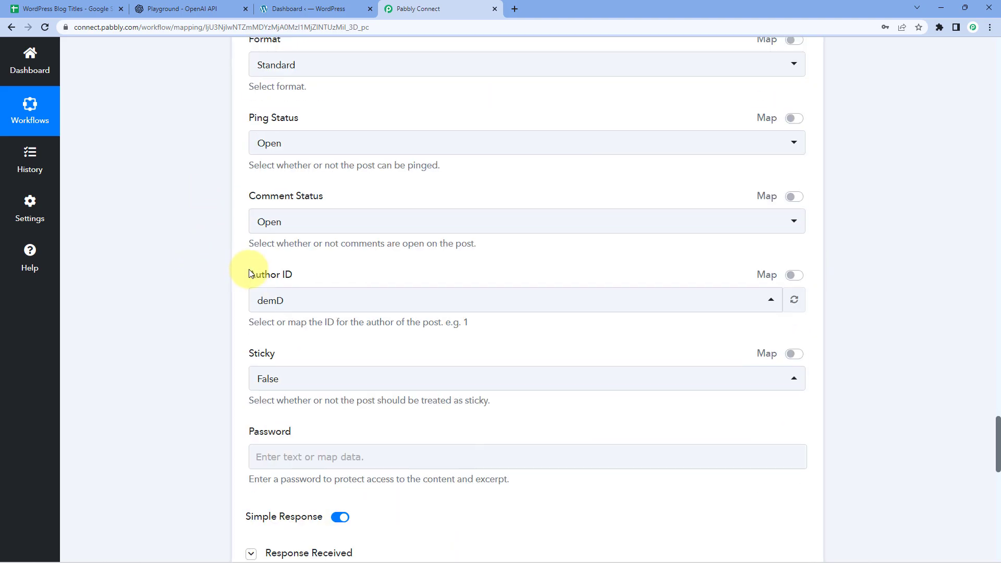
scroll(249, 274, "down", 10)
scroll(573, 198, "up", 2)
left_click(593, 230)
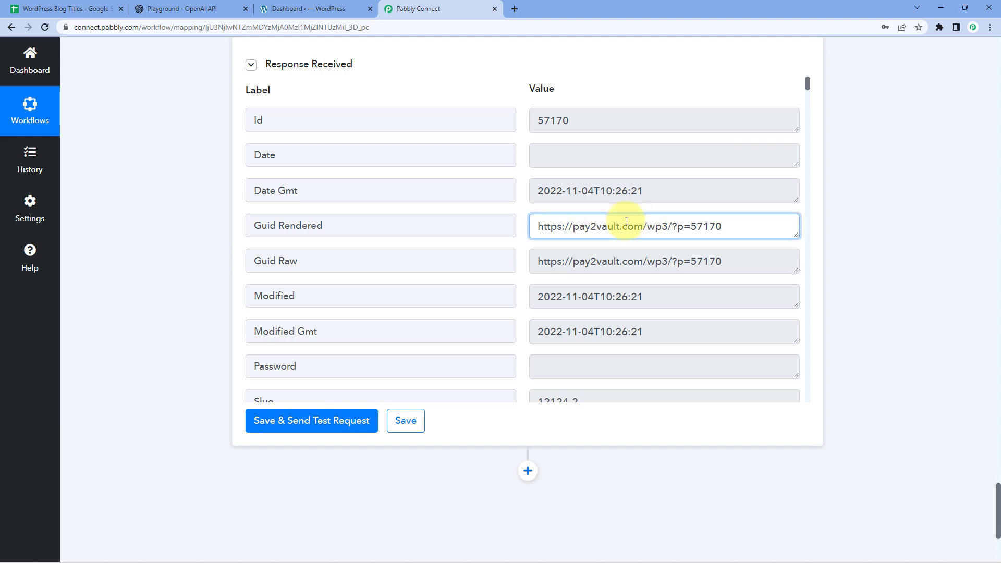
left_click_drag(738, 228, 540, 225)
key("ctrl+c")
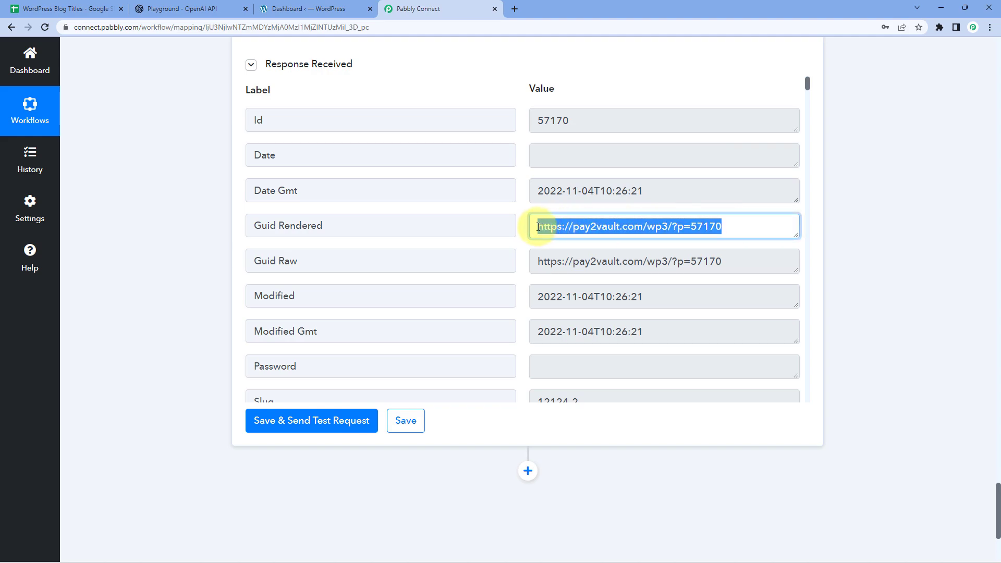
Load the copied post link in a new browser tab
left_click(521, 7)
key("ctrl+v")
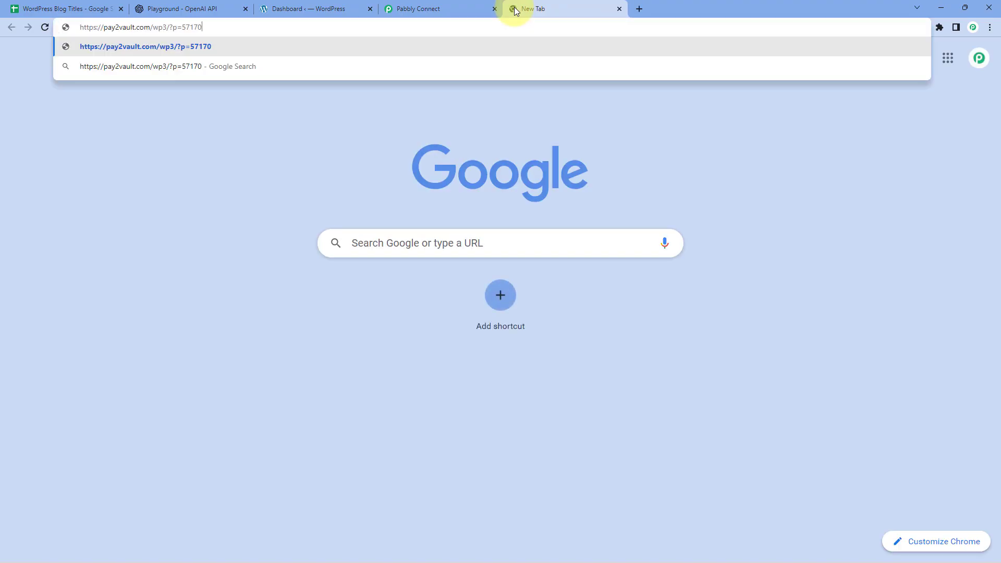
key("Return")
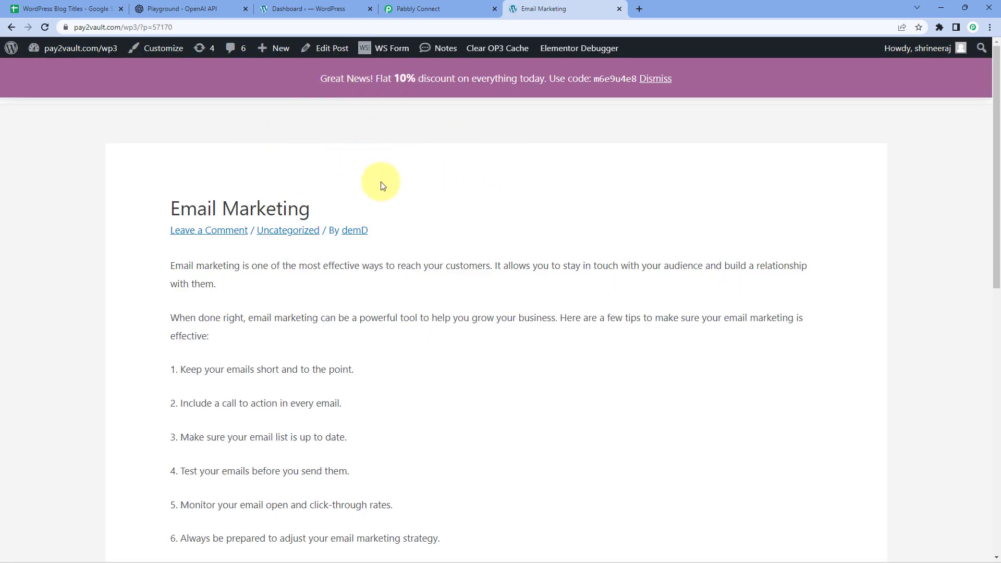
Review the Email Marketing post's generated tips, then go back to Pabbly Connect
mouse_move(319, 207)
left_mouse_down()
mouse_move(186, 205)
mouse_move(339, 204)
left_mouse_up()
left_click(195, 182)
scroll(180, 254, "down", 1)
left_click_drag(157, 211, 365, 302)
scroll(380, 349, "down", 2)
scroll(359, 338, "up", 2)
left_click(367, 312)
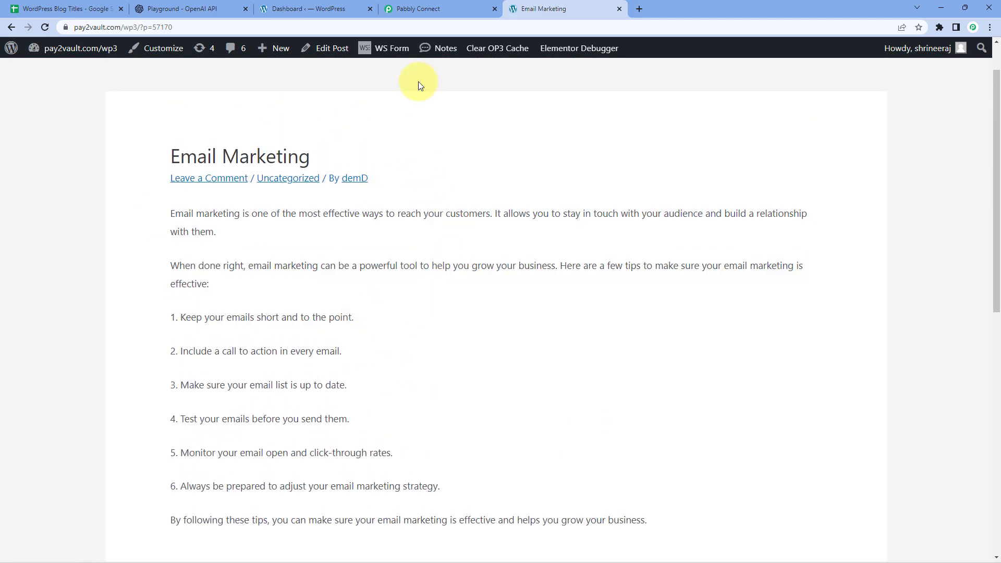
left_click(452, 9)
left_click(521, 99)
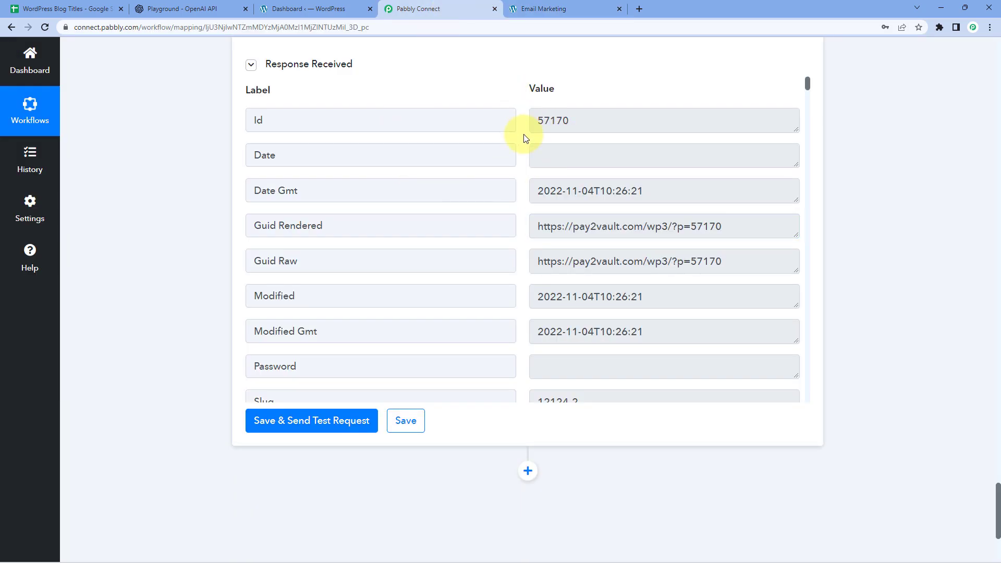
Check the empty Blog Link cell C2 in the WordPress Blog Titles sheet
scroll(521, 141, "up", 6)
scroll(521, 151, "down", 6)
left_click(105, 6)
left_click(262, 156)
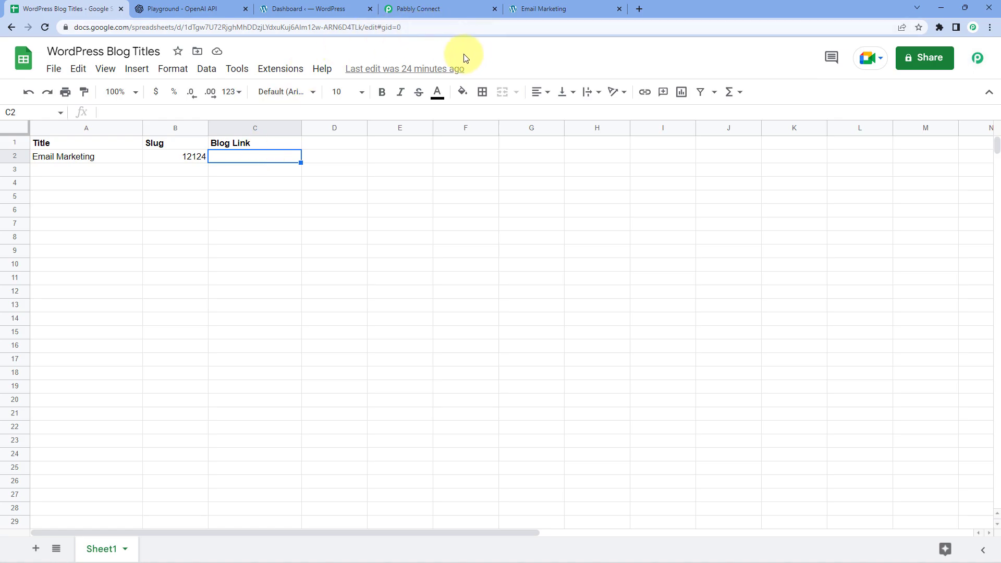
left_click(467, 7)
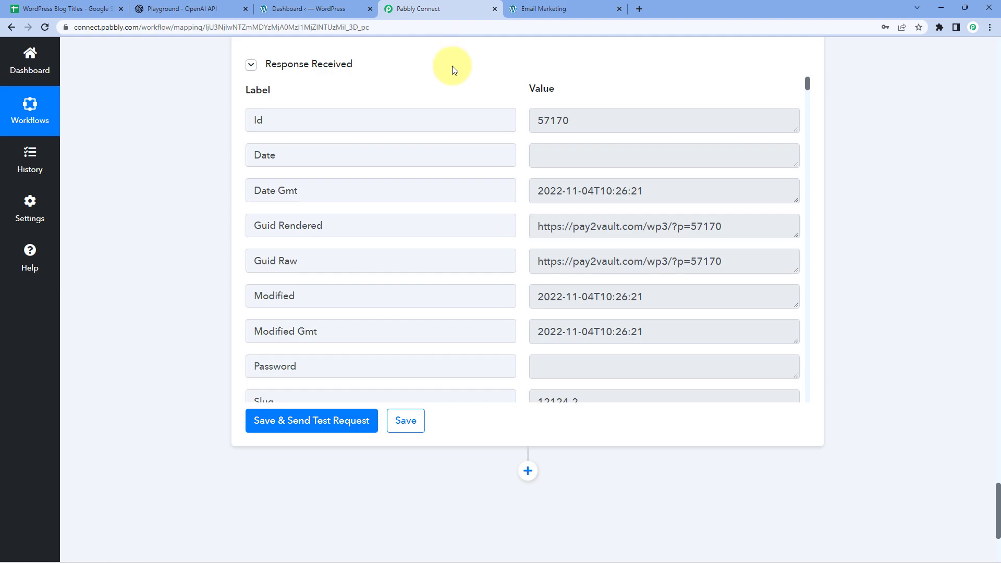
Add a Google Sheets action step after WordPress with the Update Cell Value event
scroll(511, 85, "down", 3)
scroll(512, 85, "down", 1)
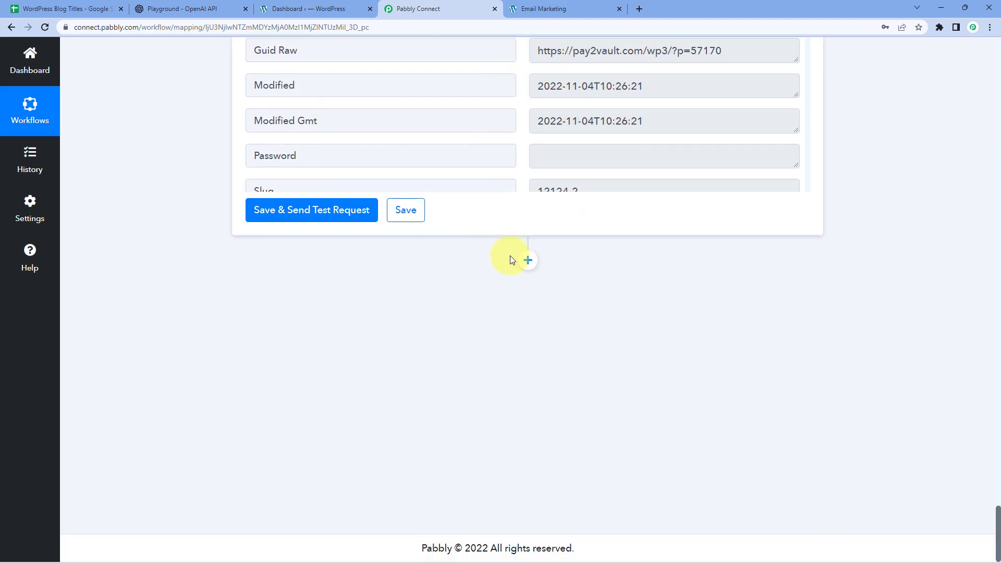
left_click(530, 259)
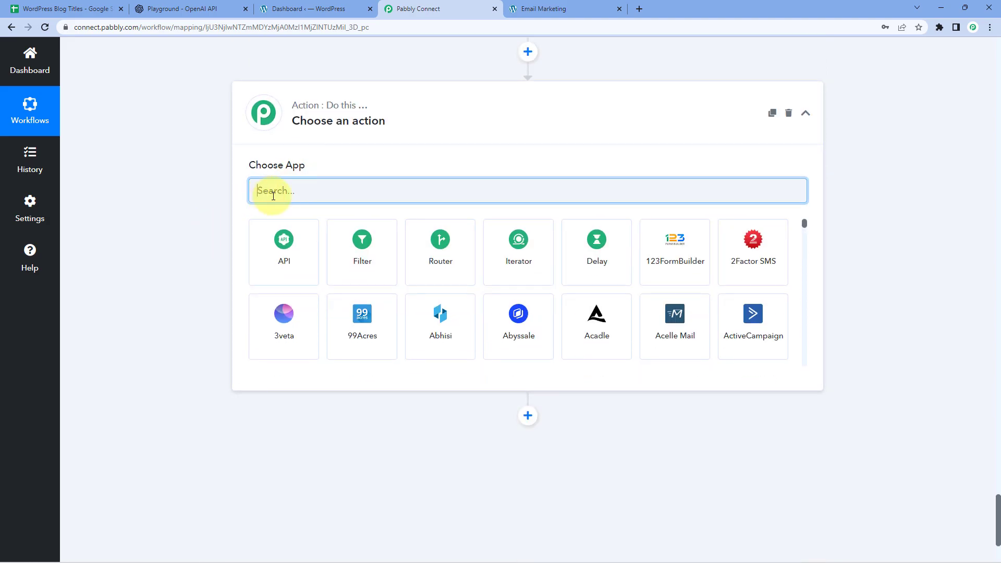
type("Google Sheets")
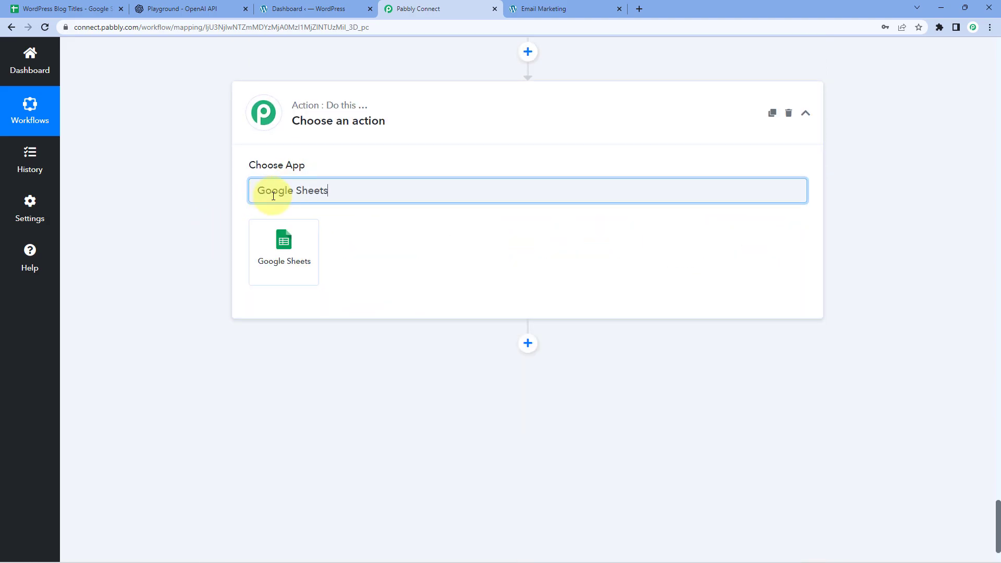
left_click(312, 233)
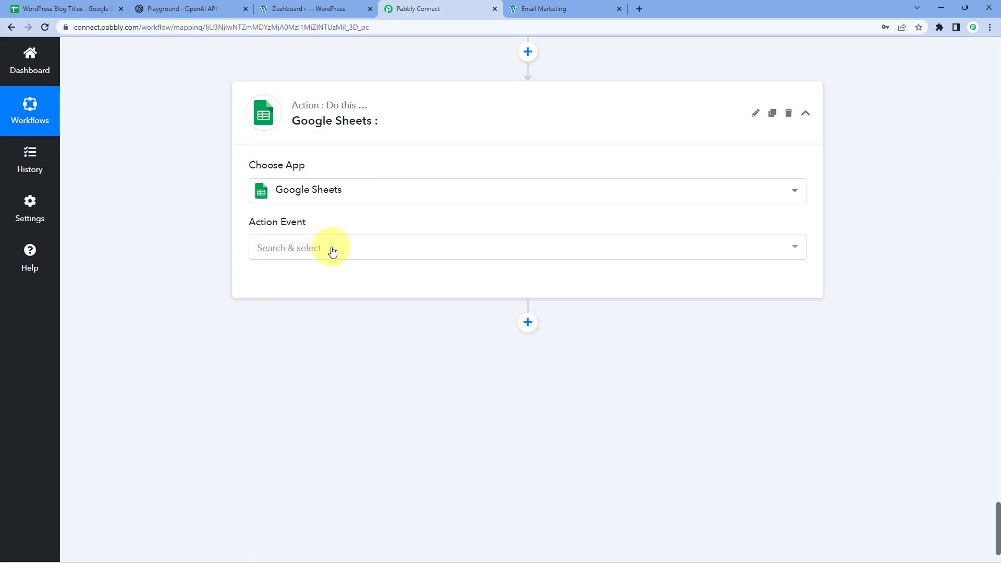
left_click(336, 253)
scroll(329, 325, "down", 5)
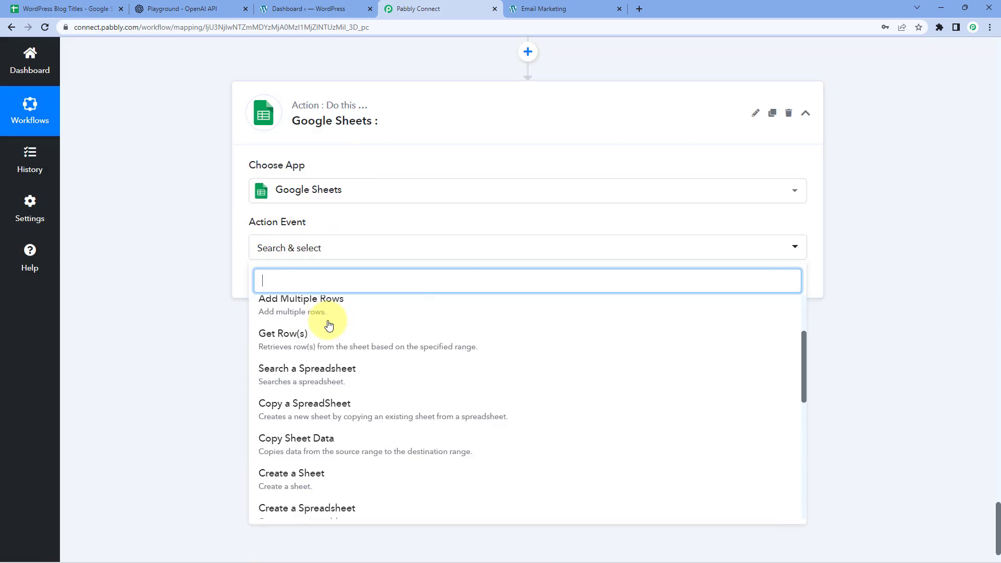
scroll(330, 324, "down", 4)
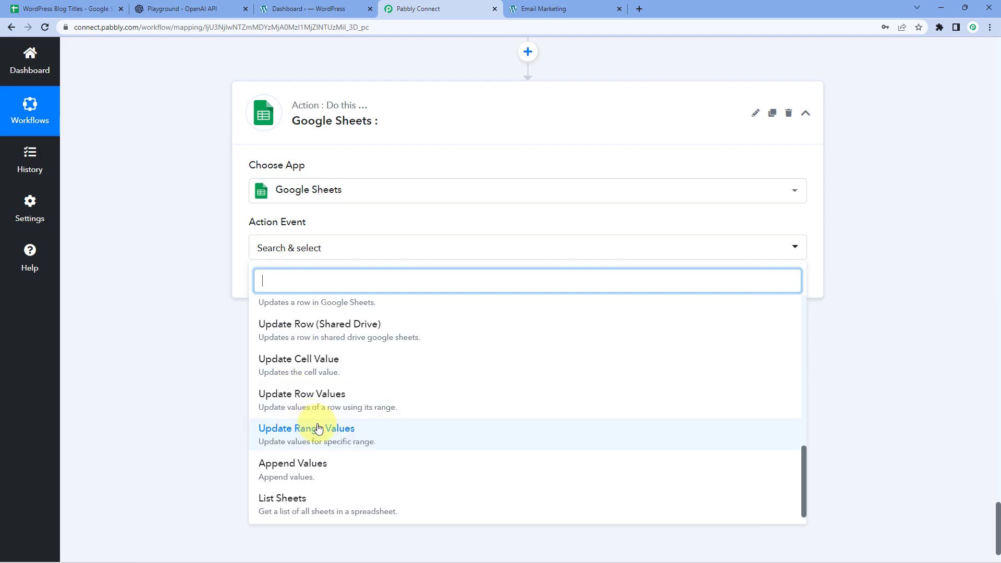
left_click(350, 365)
left_click(287, 285)
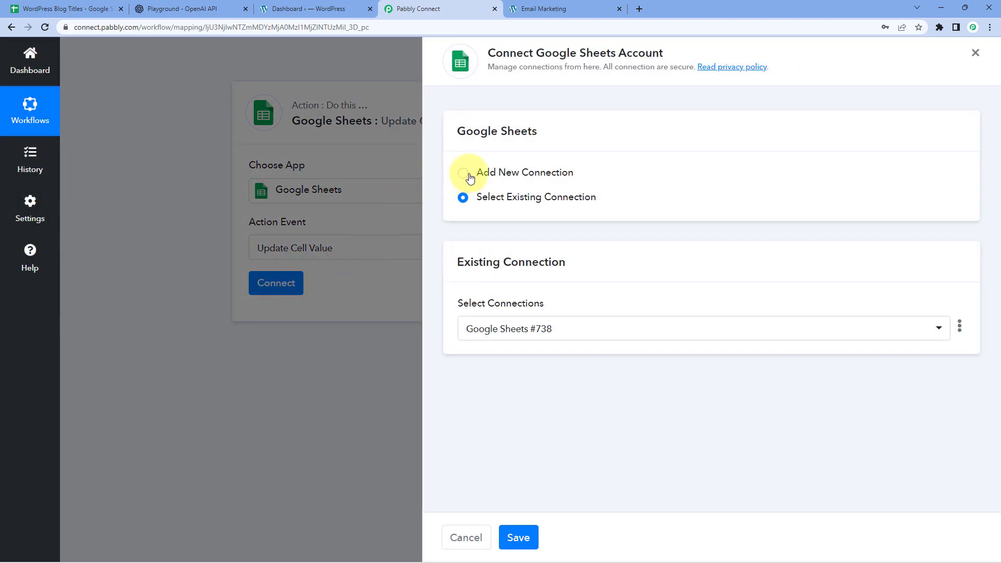
Create a new Google Sheets connection by authorising Pabbly's access to the Google account
left_click(464, 174)
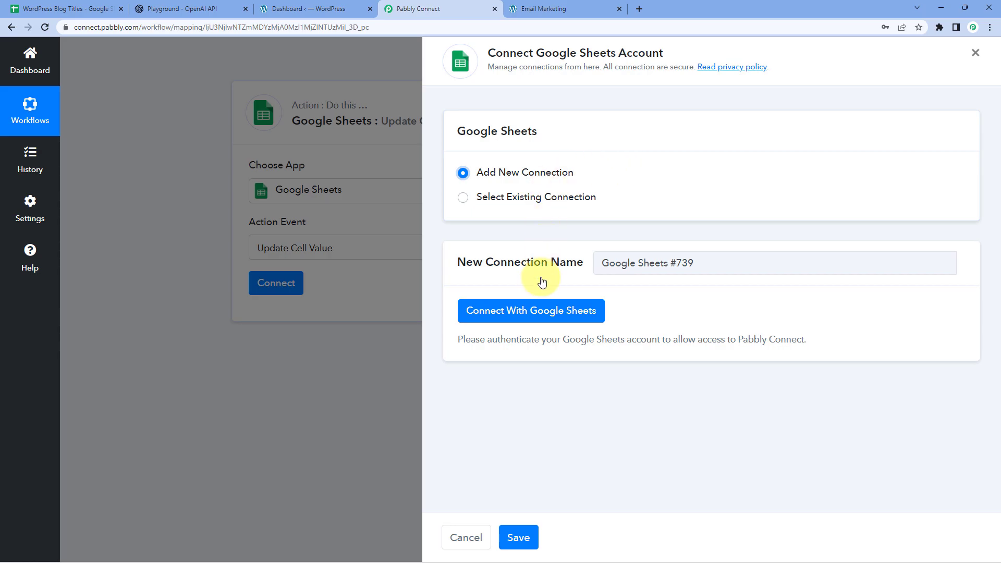
left_click(537, 314)
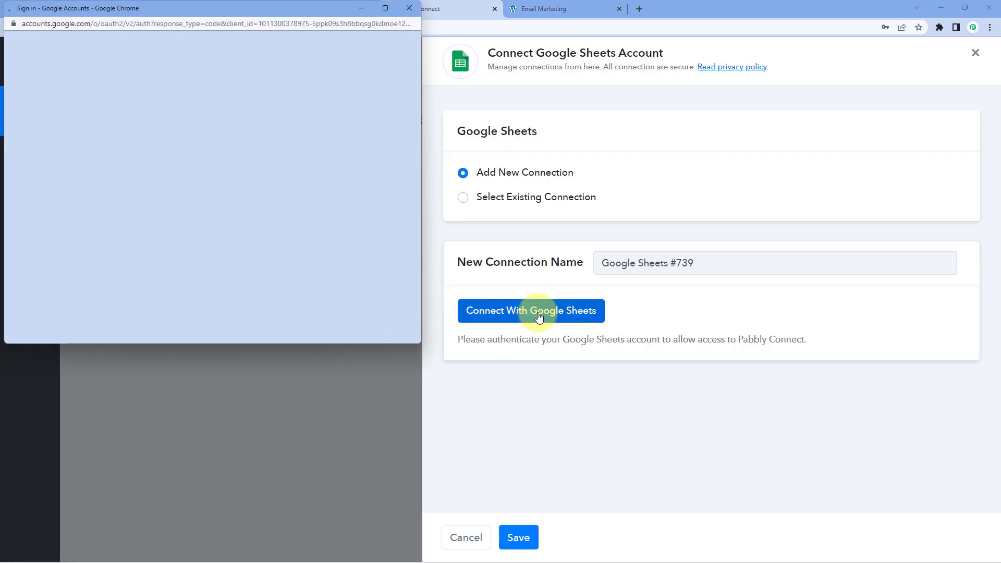
left_click(239, 246)
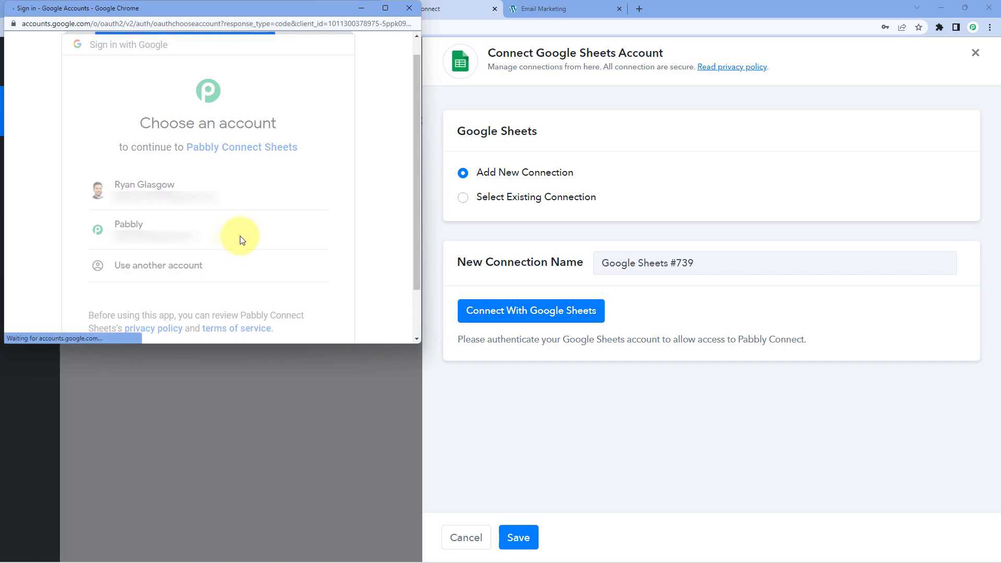
scroll(240, 237, "down", 5)
left_click(266, 249)
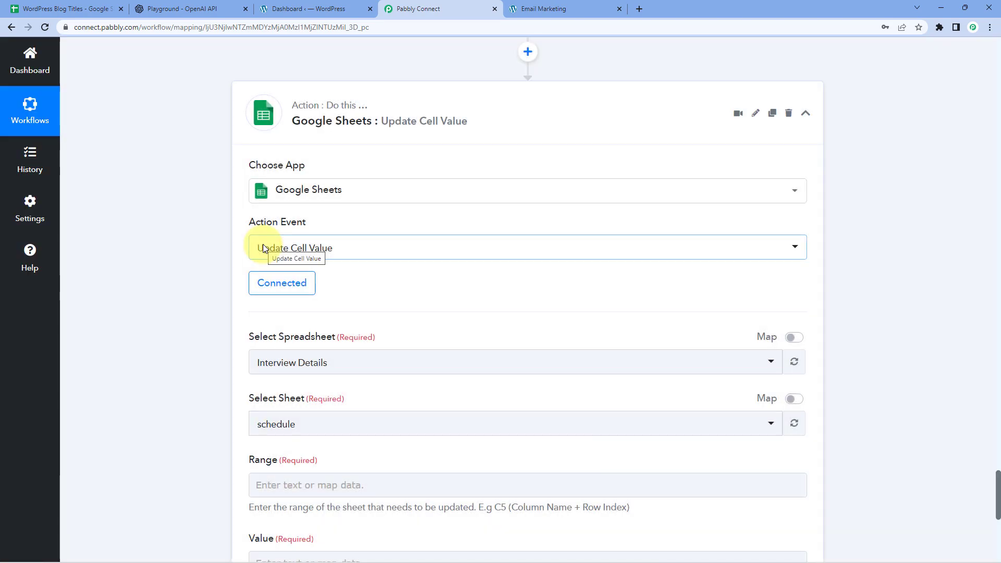
Pick the WordPress Blog Titles spreadsheet and confirm its sheet name, Sheet1
scroll(196, 271, "down", 3)
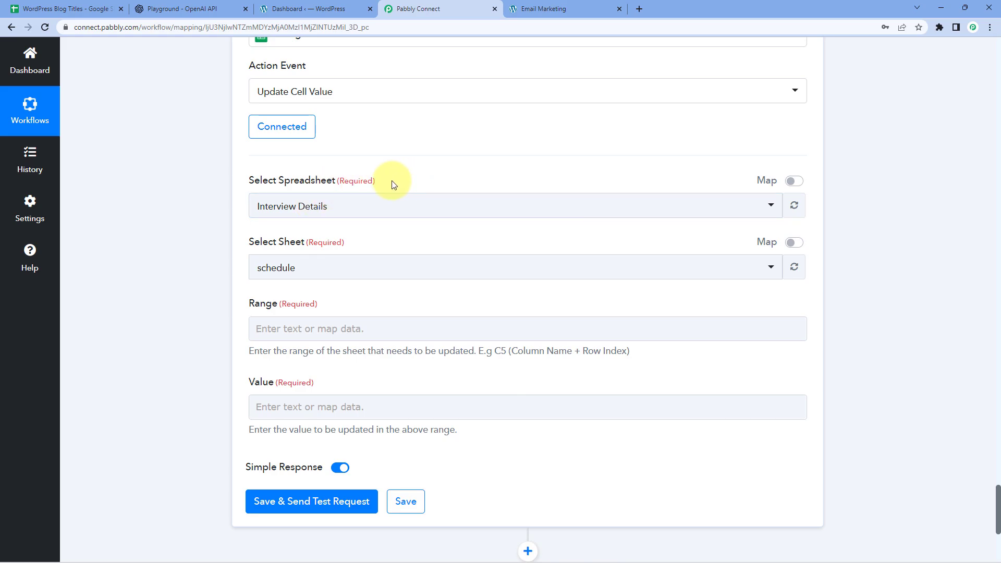
left_click(372, 211)
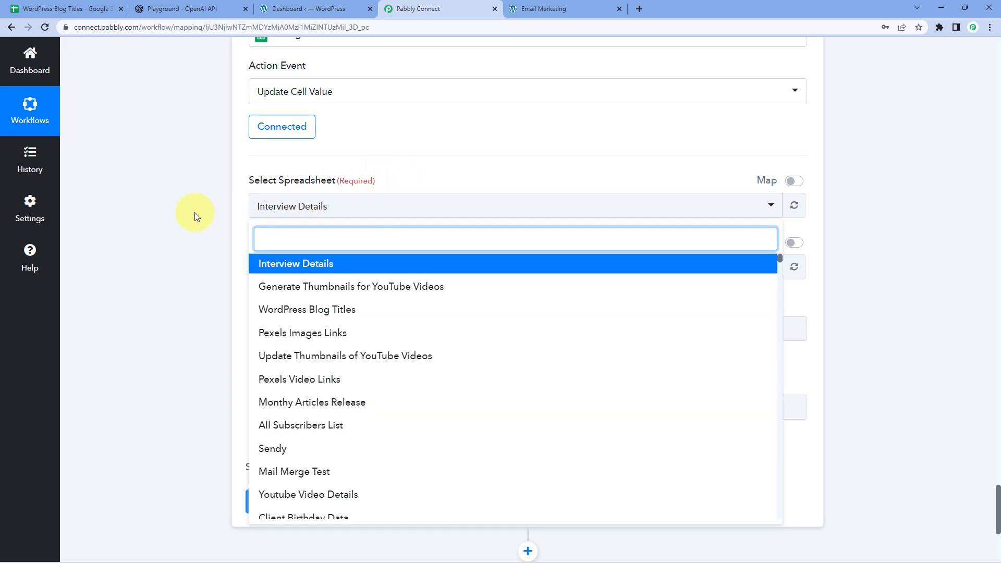
scroll(199, 212, "down", 1)
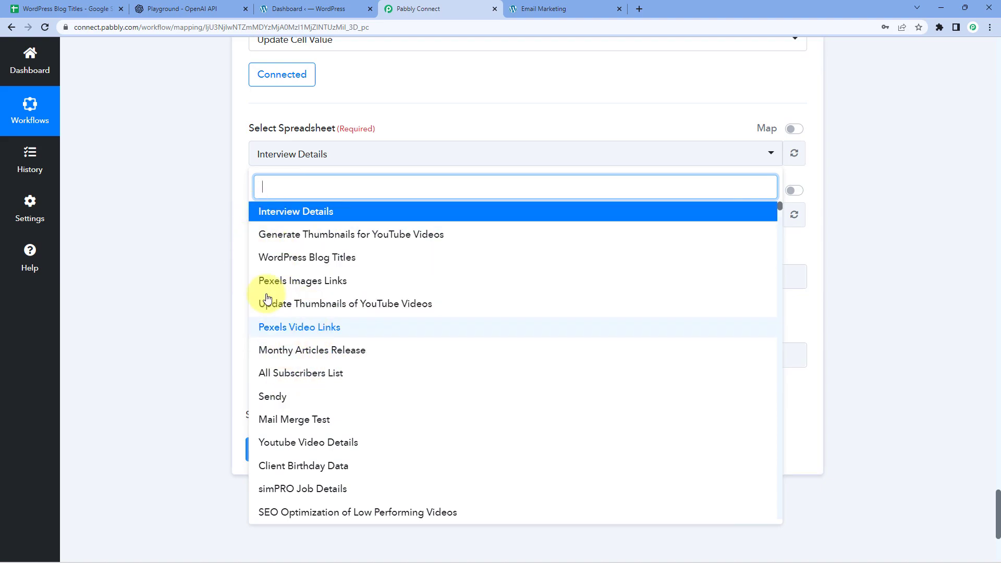
left_click(88, 9)
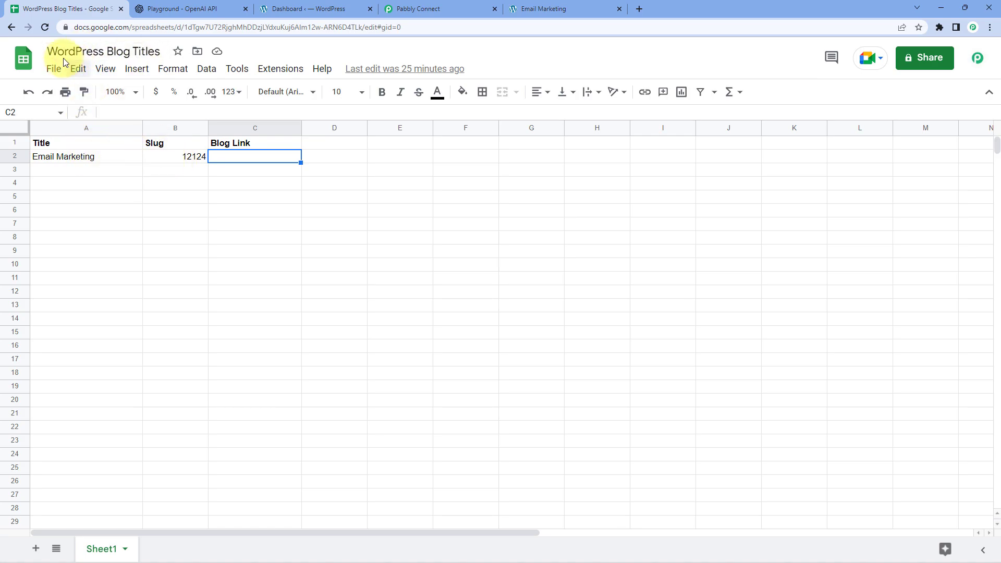
left_click(448, 9)
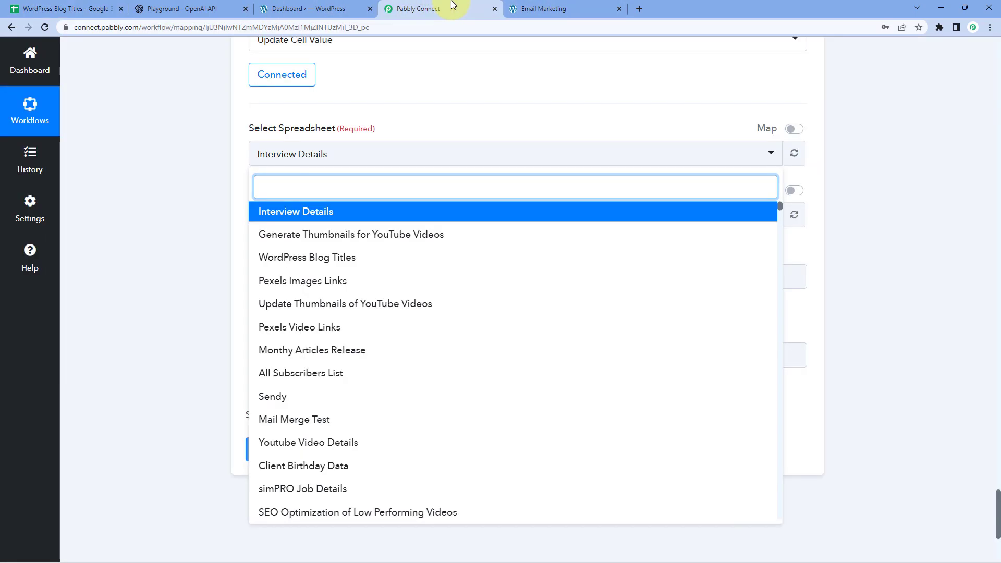
left_click(272, 257)
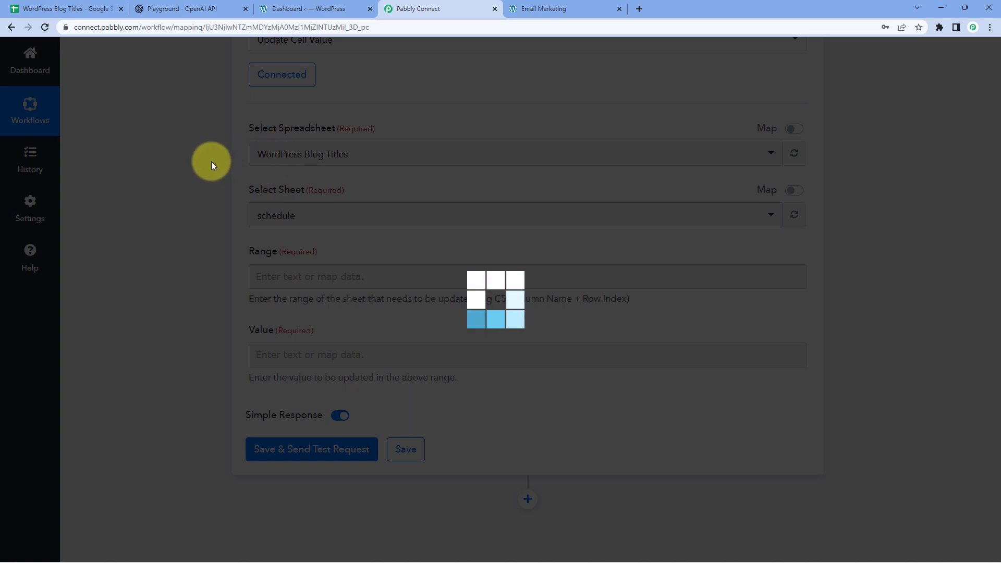
scroll(219, 157, "down", 1)
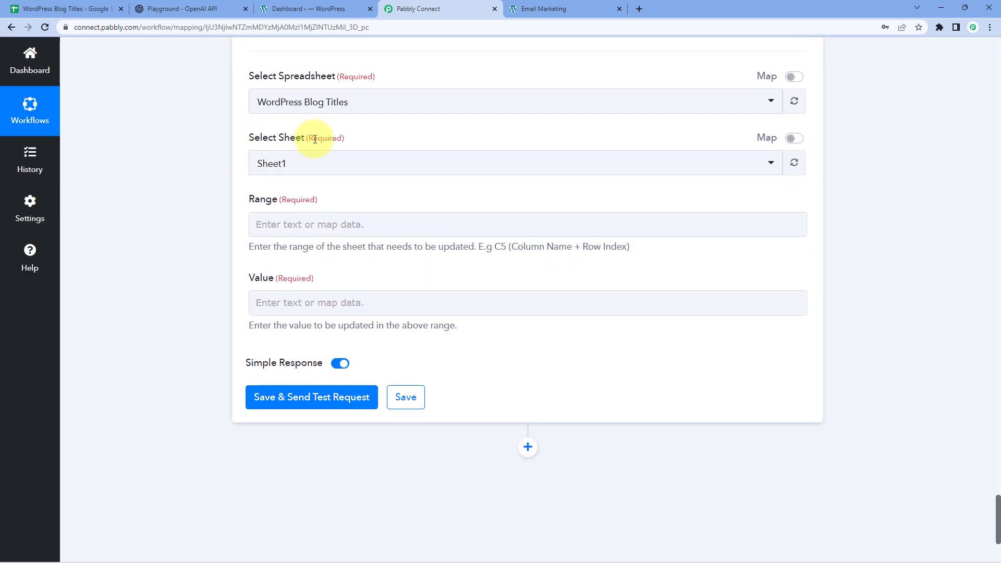
left_click(65, 9)
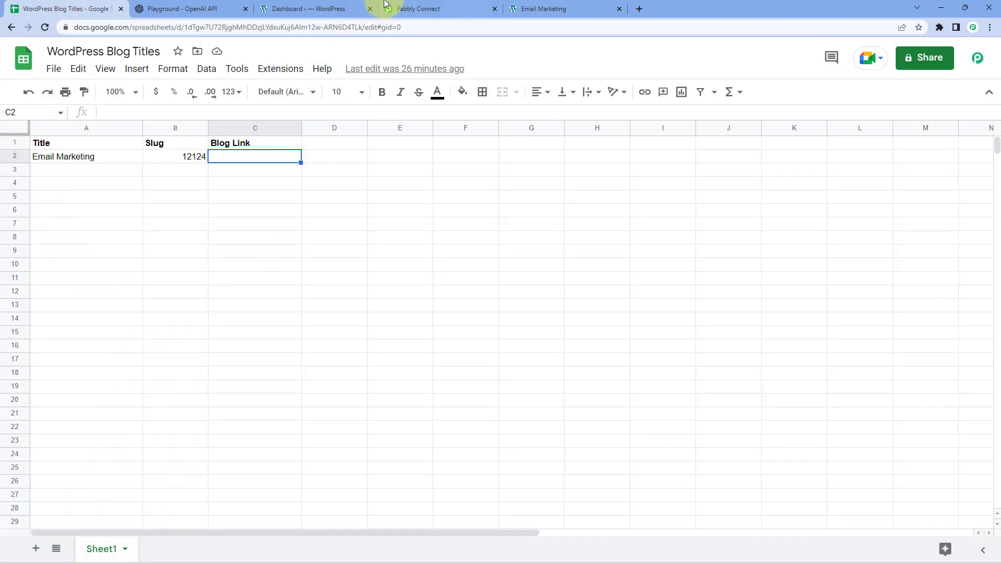
Review row 2 of the sheet: title Email Marketing, slug 12124, empty Blog Link C2
left_click(402, 9)
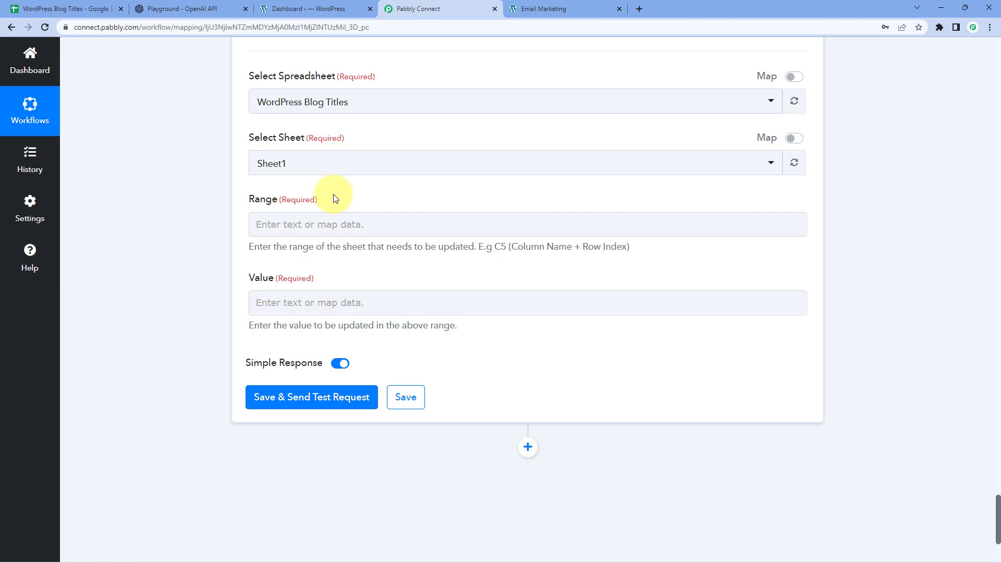
left_click(70, 9)
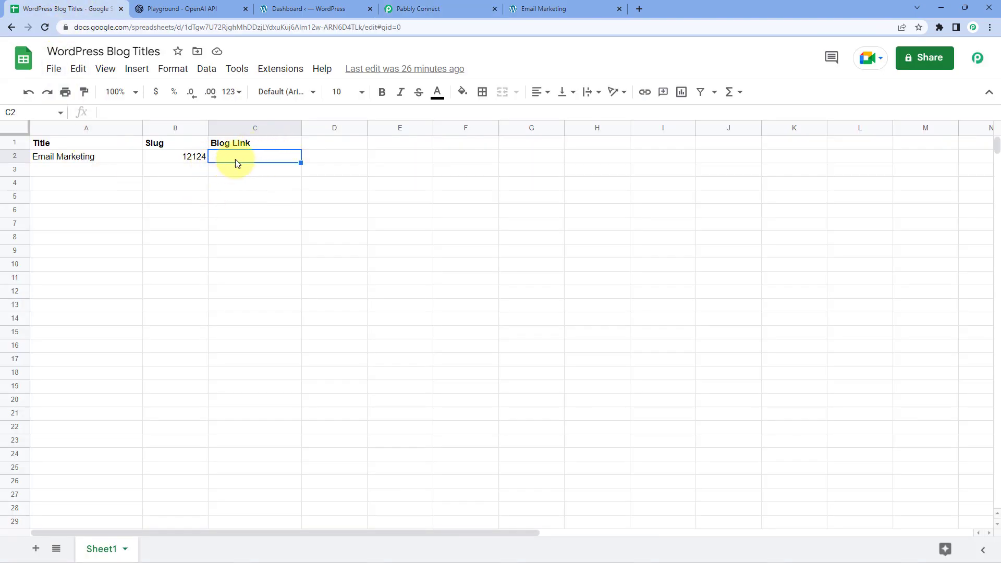
left_click(169, 157)
left_click(116, 158)
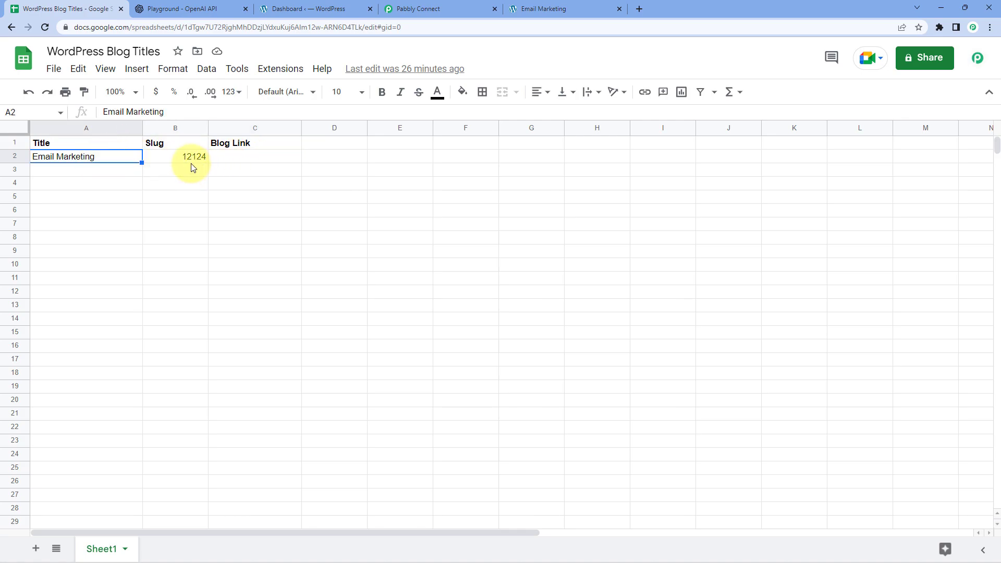
left_click(252, 157)
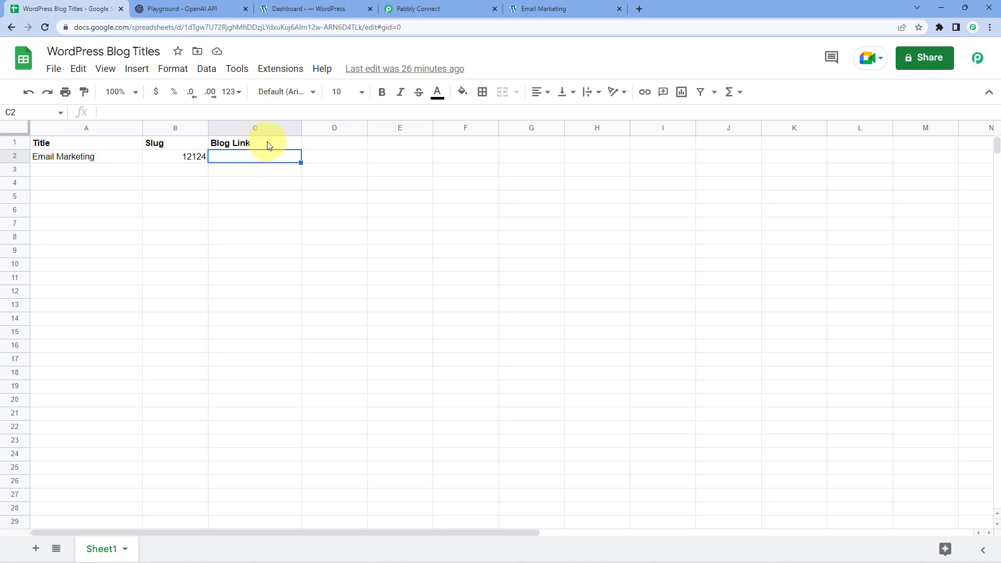
Enter column C in the Range field of the update step
left_click(424, 9)
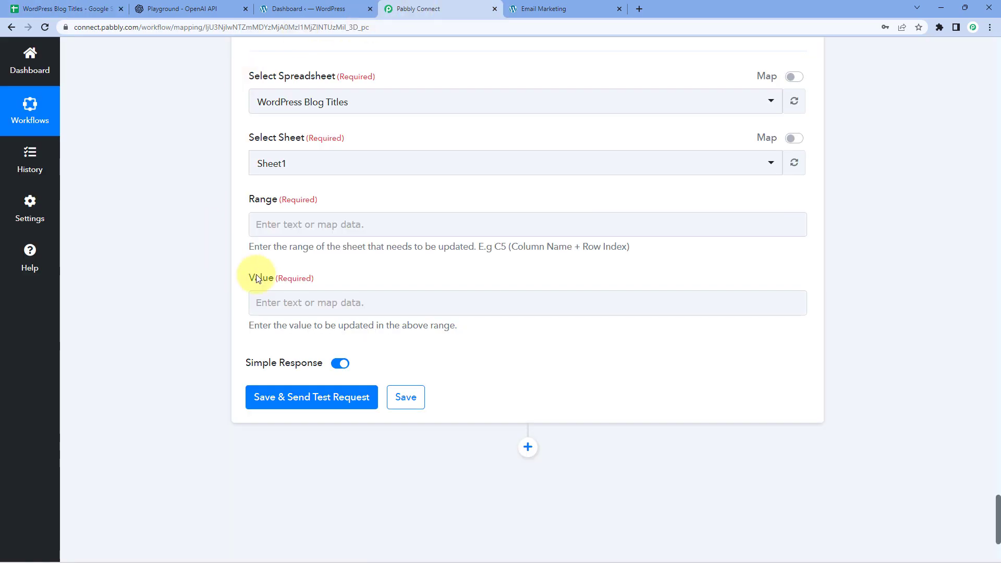
left_click(280, 225)
left_click(292, 192)
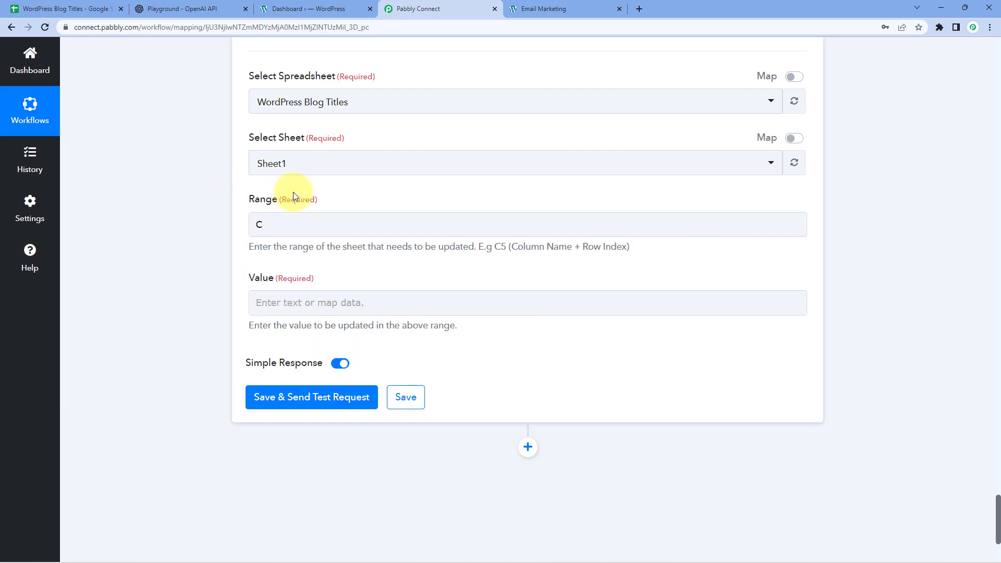
left_click(89, 10)
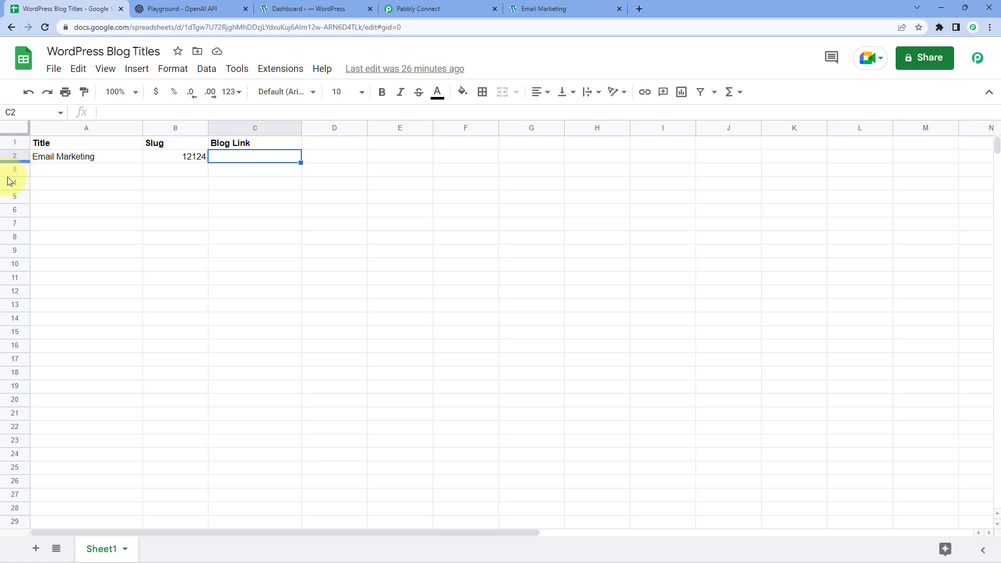
Locate the trigger's RowIndex value 2 in the earlier Google Sheets response
left_click(420, 9)
scroll(394, 164, "up", 5)
scroll(204, 211, "up", 20)
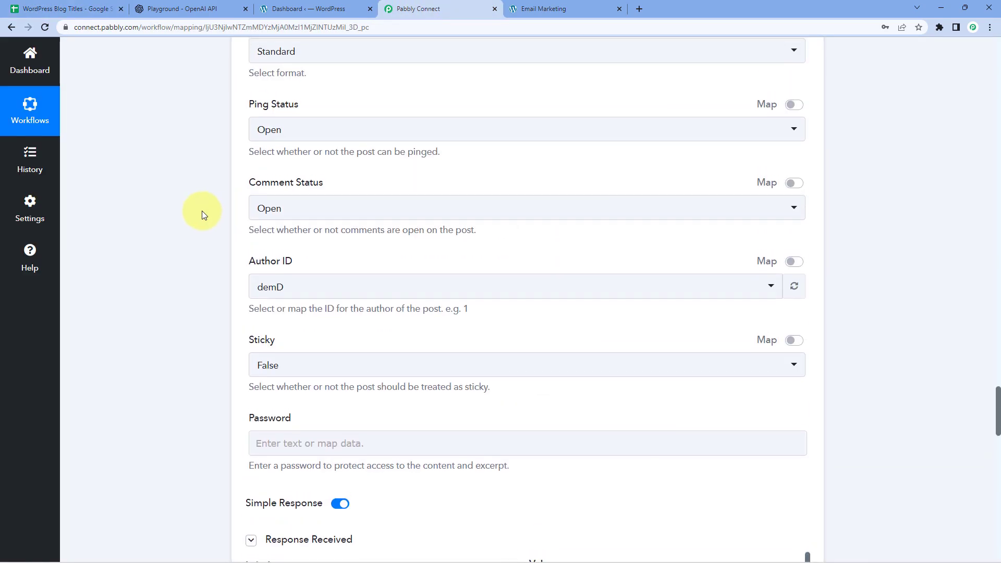
scroll(201, 211, "up", 20)
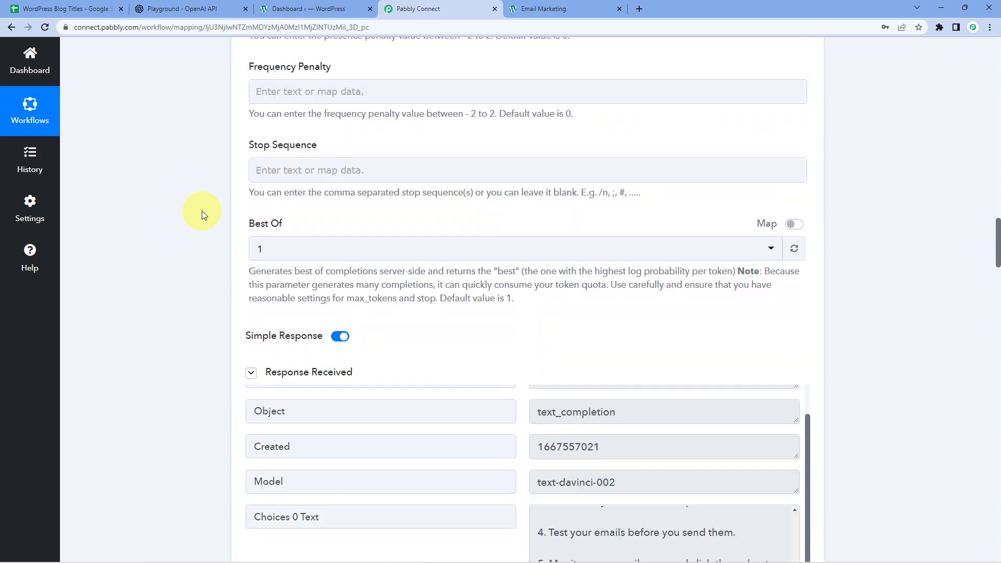
scroll(197, 210, "up", 10)
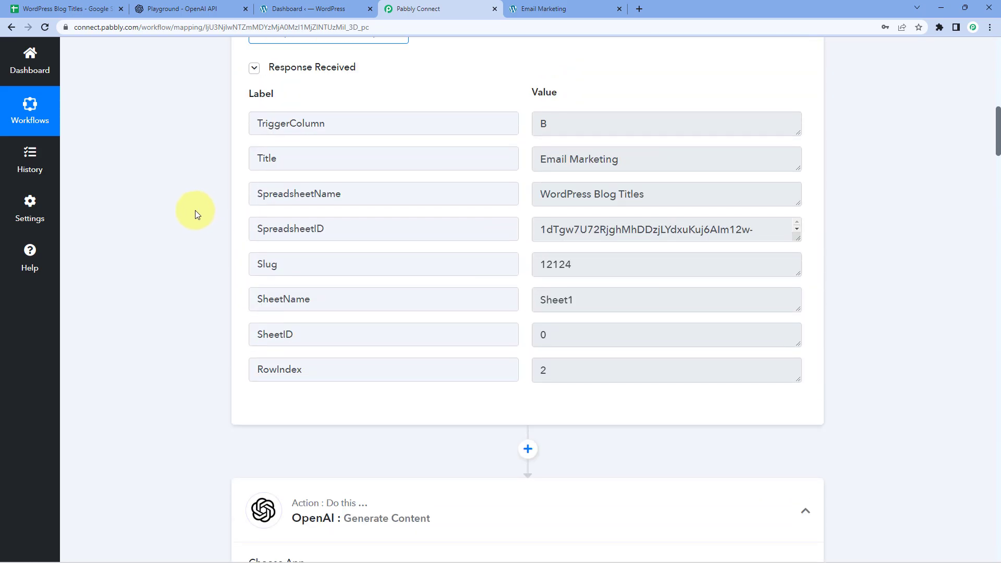
left_click_drag(553, 374, 533, 369)
left_click(526, 353)
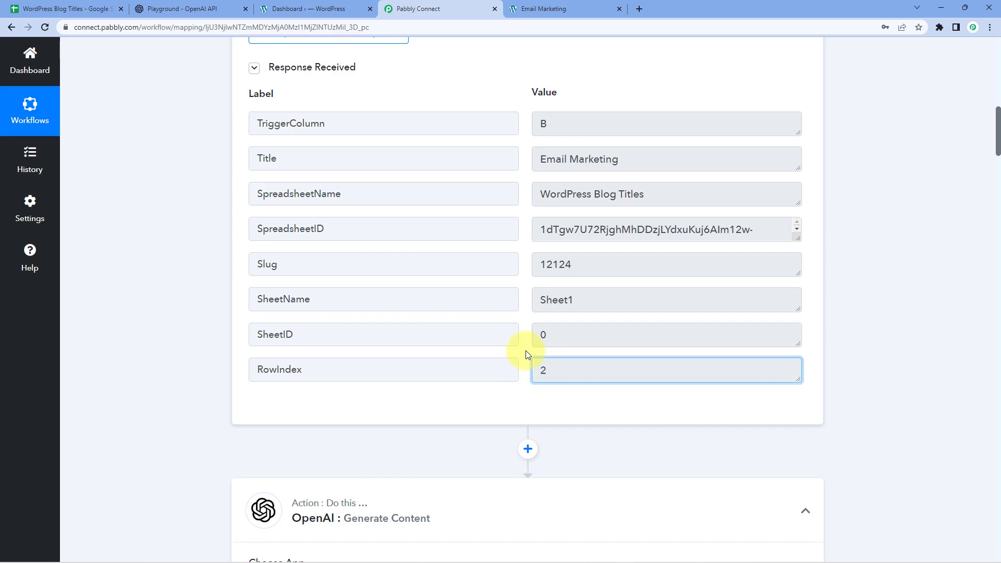
double_click(559, 371)
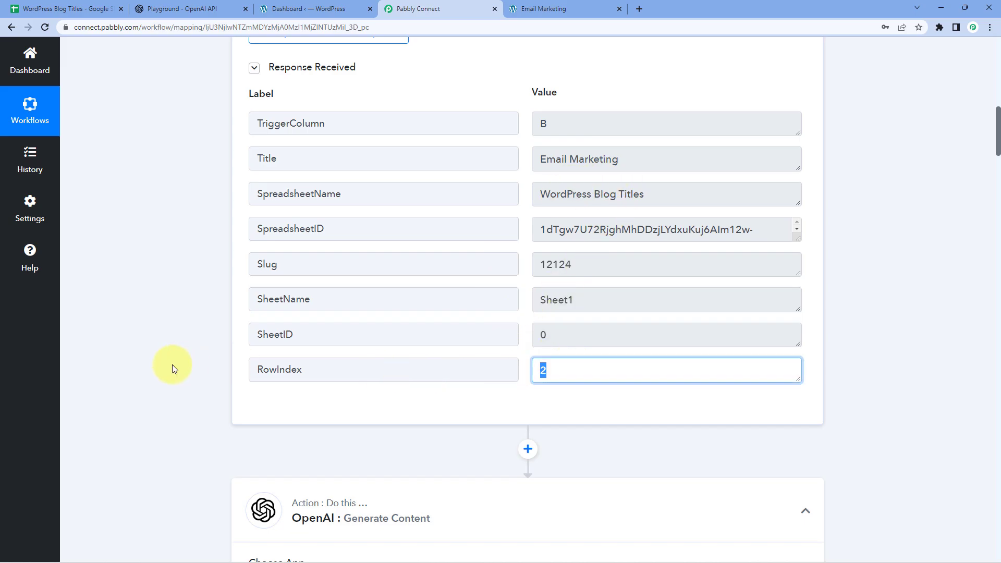
scroll(167, 354, "down", 15)
scroll(168, 349, "down", 20)
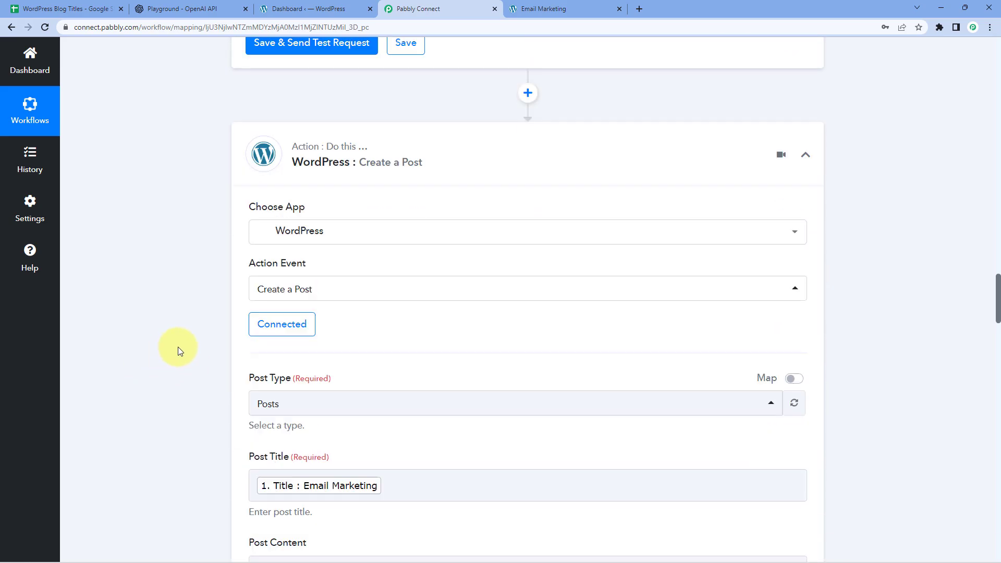
scroll(186, 348, "down", 20)
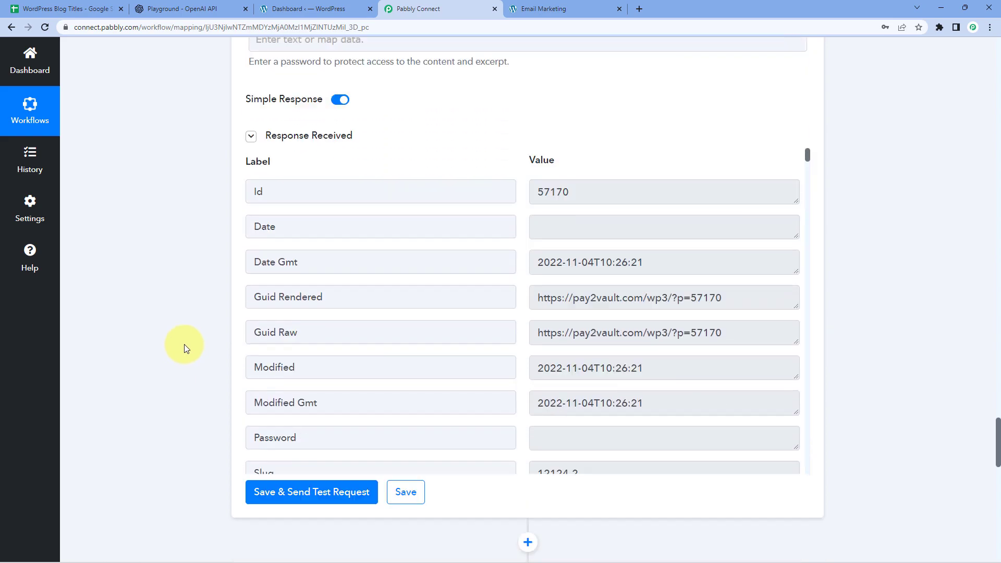
scroll(183, 344, "down", 2)
Map step 1's RowIndex after C in the Range field
left_click(308, 225)
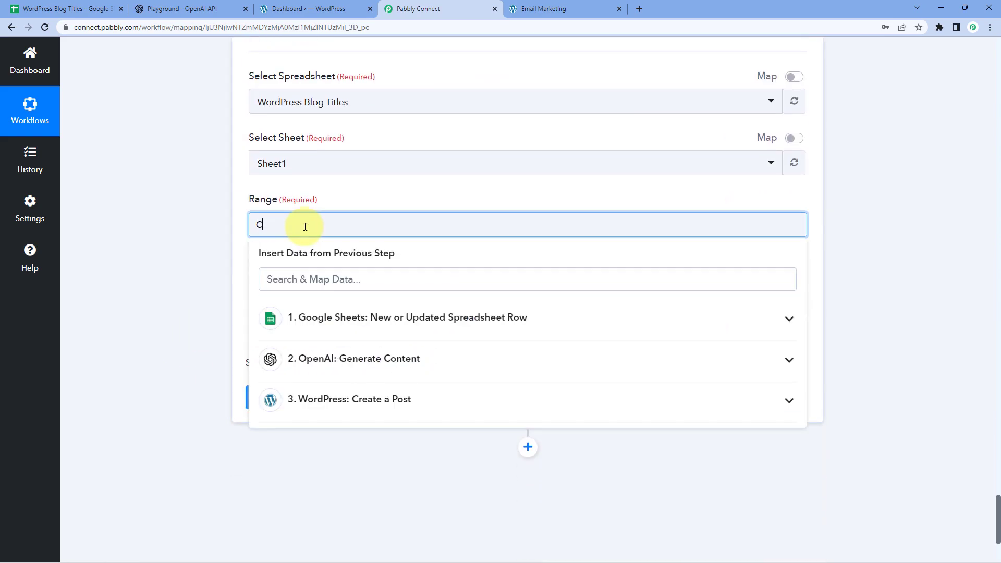
left_click(342, 318)
scroll(261, 360, "down", 3)
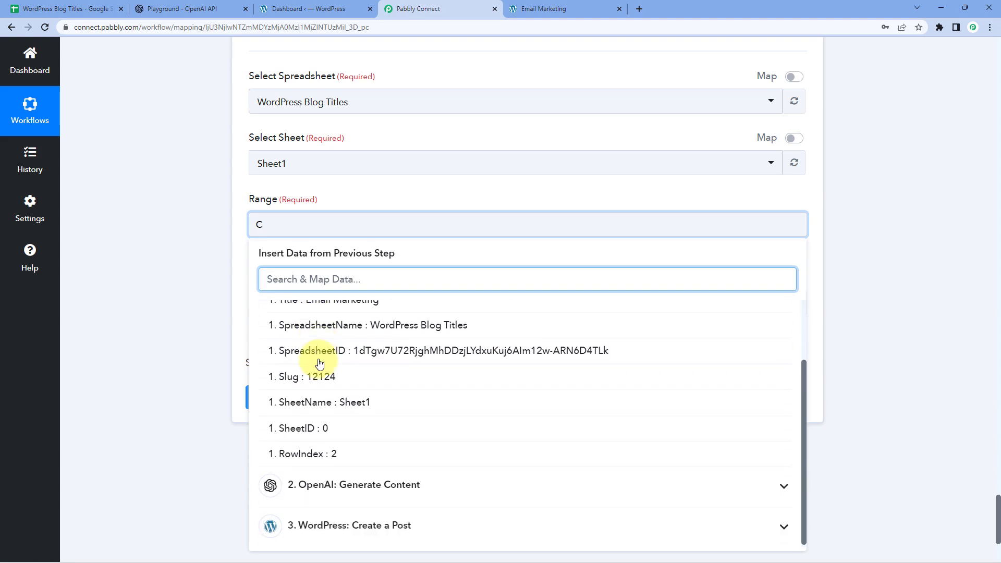
left_click(317, 453)
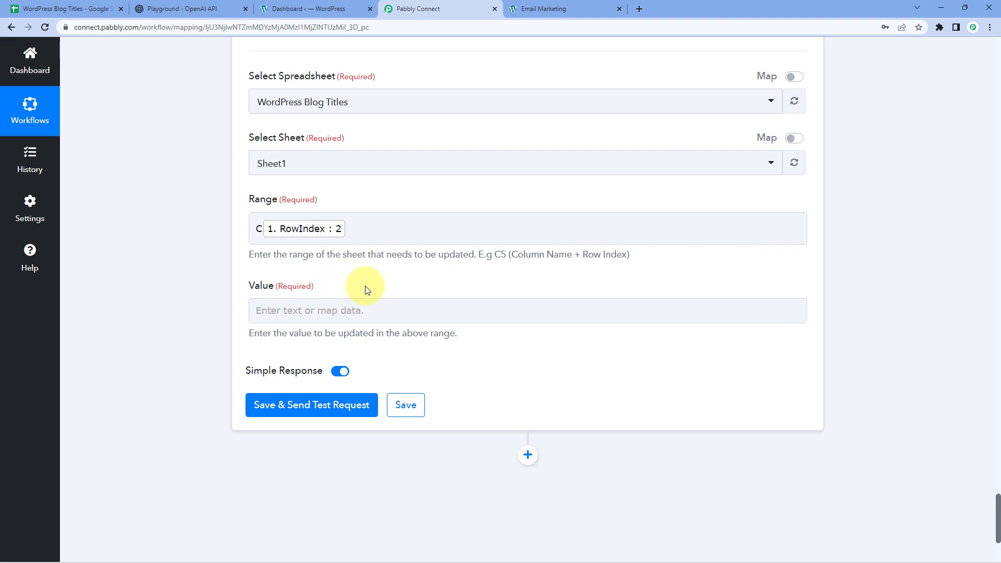
left_click(106, 6)
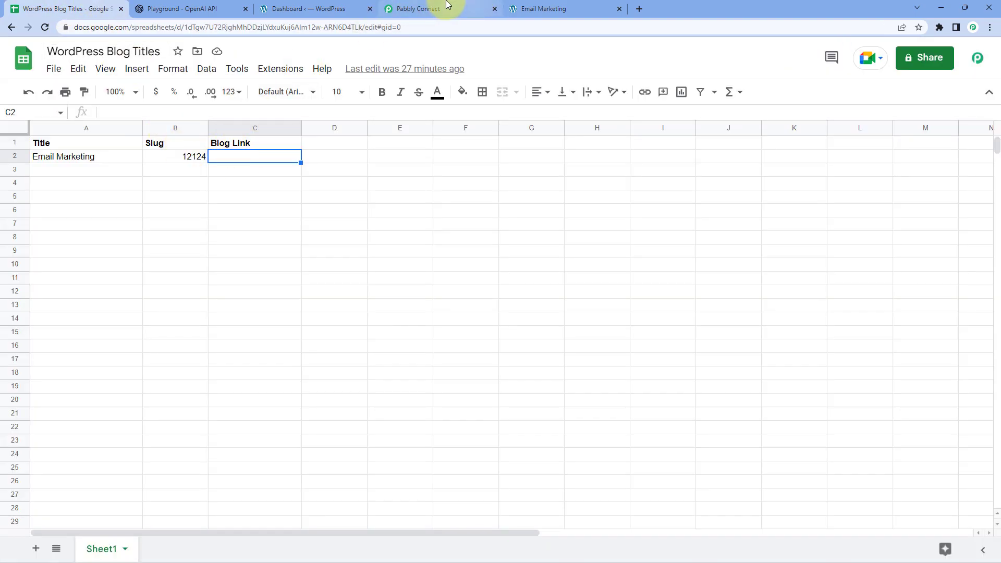
Back in the workflow editor, review the WordPress post's Guid Rendered URL in the returned data
left_click(470, 8)
scroll(499, 137, "up", 10)
left_click_drag(771, 172, 727, 172)
left_click(560, 179)
left_click(726, 172)
scroll(164, 199, "down", 12)
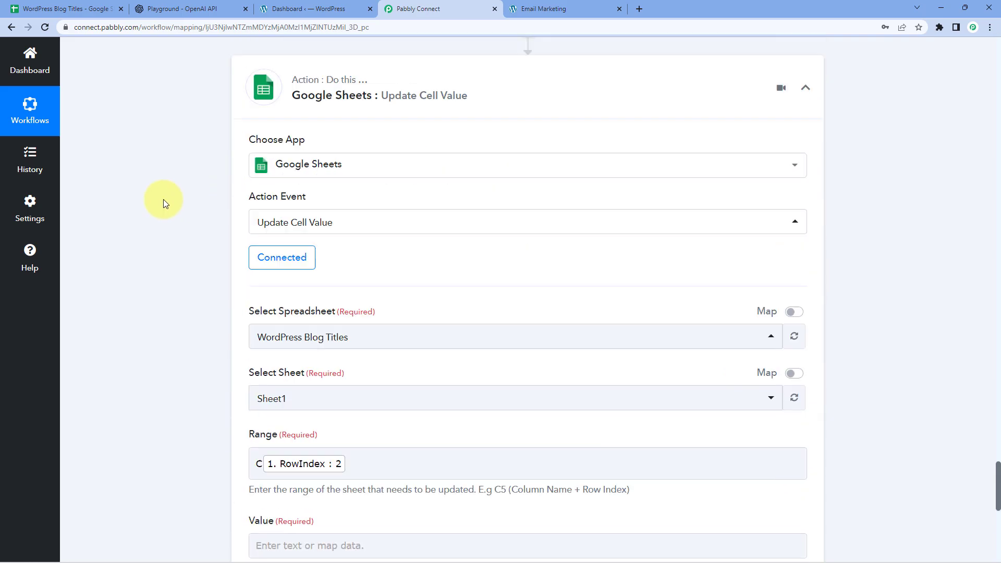
left_click(302, 259)
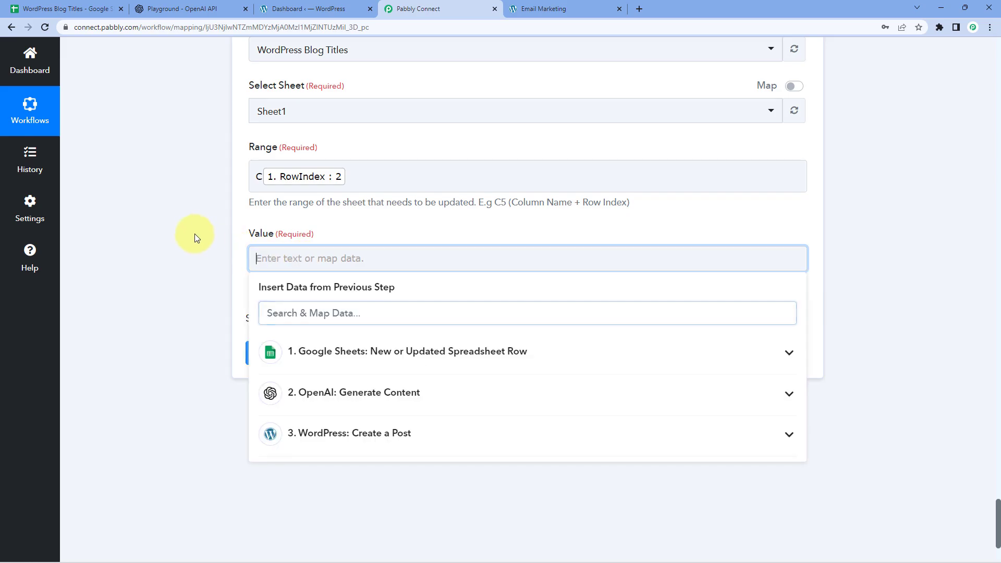
scroll(193, 233, "down", 2)
left_click(323, 329)
scroll(360, 396, "down", 1)
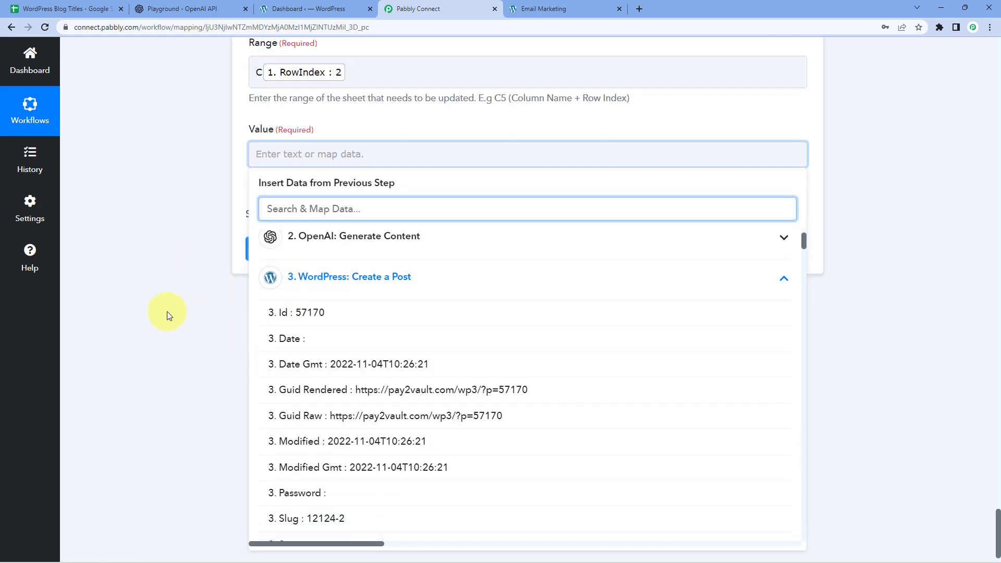
scroll(168, 308, "down", 1)
scroll(313, 357, "down", 4)
scroll(327, 321, "up", 4)
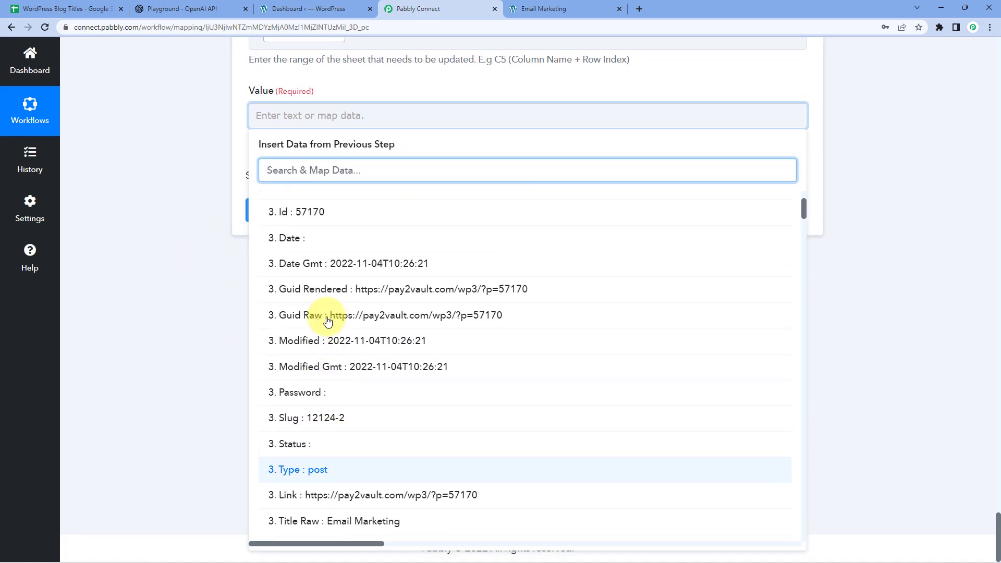
scroll(323, 324, "down", 1)
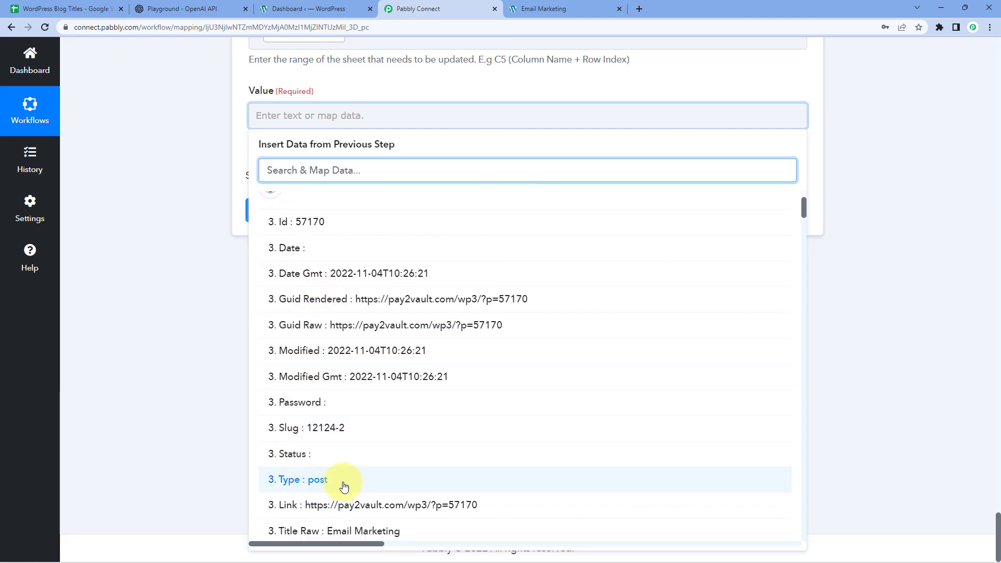
left_click(305, 506)
left_click(165, 300)
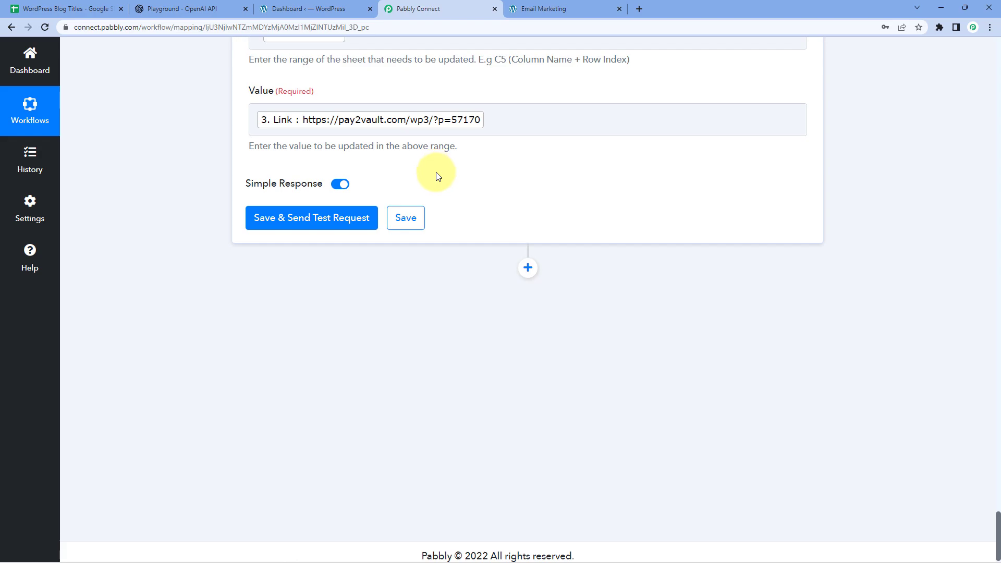
scroll(438, 176, "up", 4)
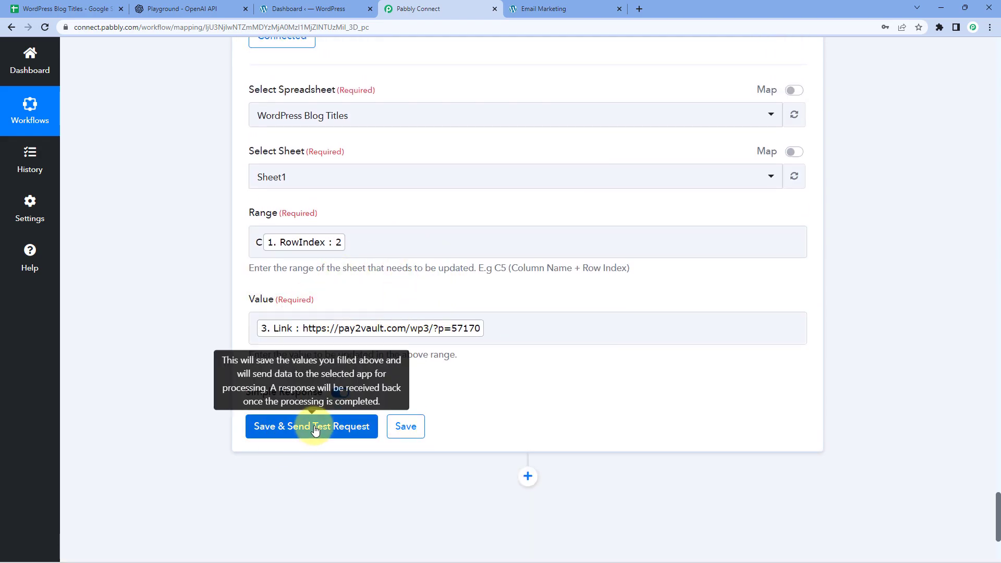
Save and test the update step, confirming Sheet1!C2 updated: 1 row, 1 column, 1 cell
left_click(315, 428)
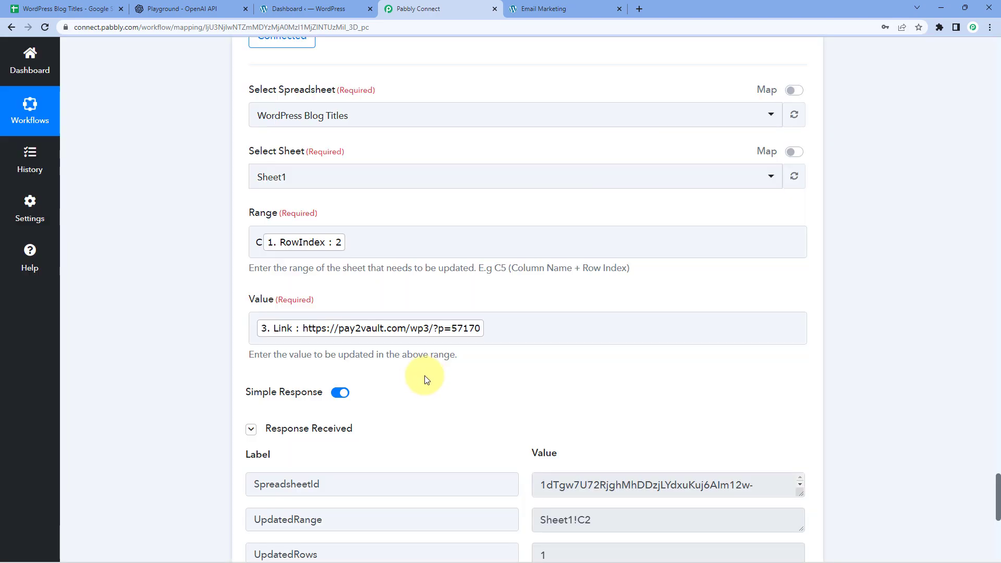
scroll(463, 326, "down", 2)
scroll(401, 276, "down", 1)
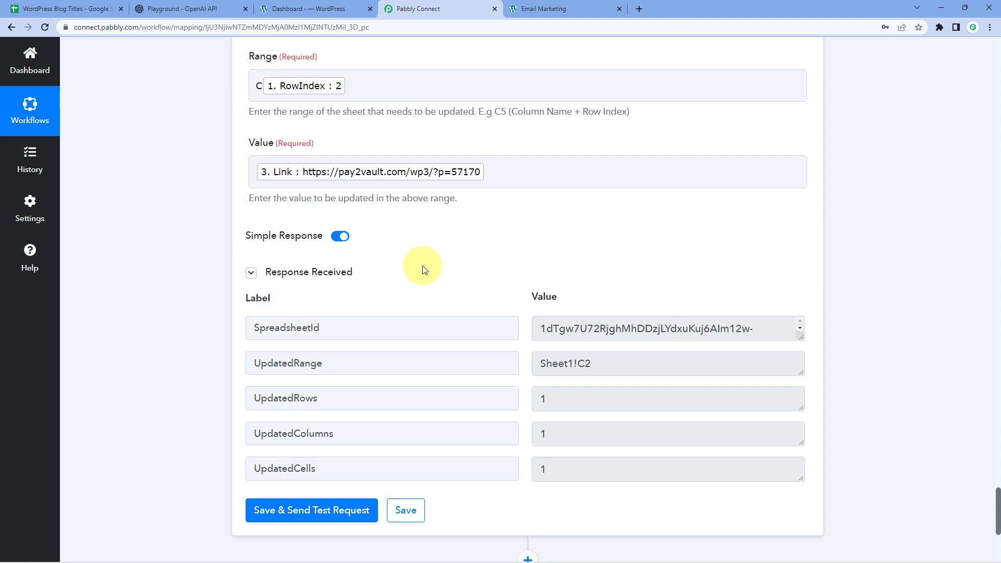
left_click(316, 97)
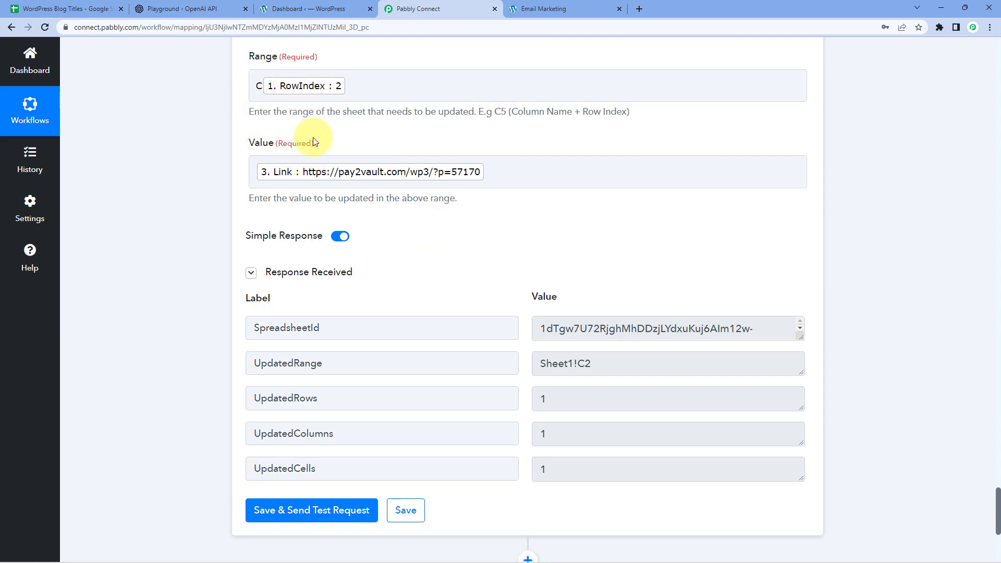
Widen column C in the WordPress Blog Titles sheet so the C2 post link shows fully
left_click(81, 4)
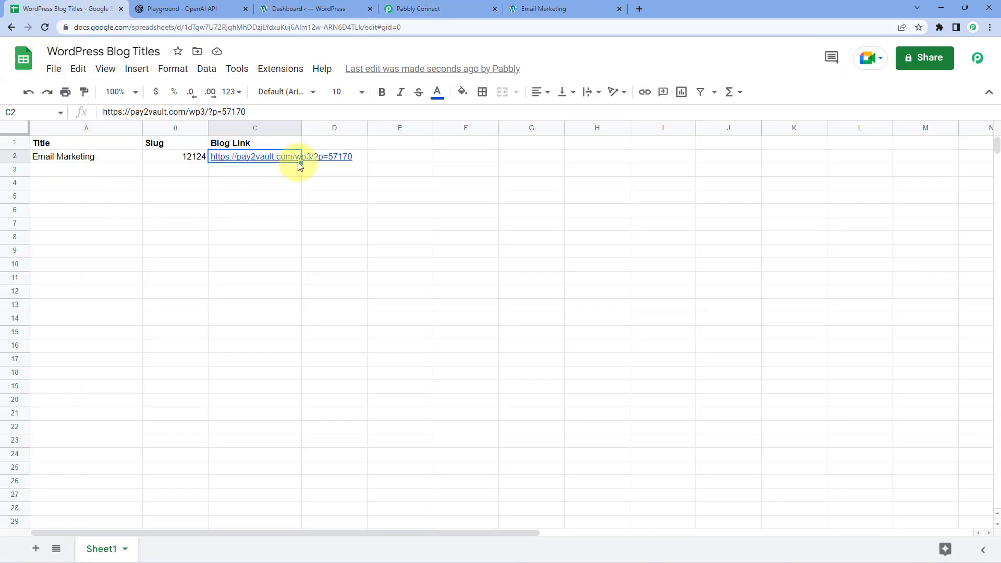
left_click_drag(301, 128, 367, 127)
mouse_move(273, 162)
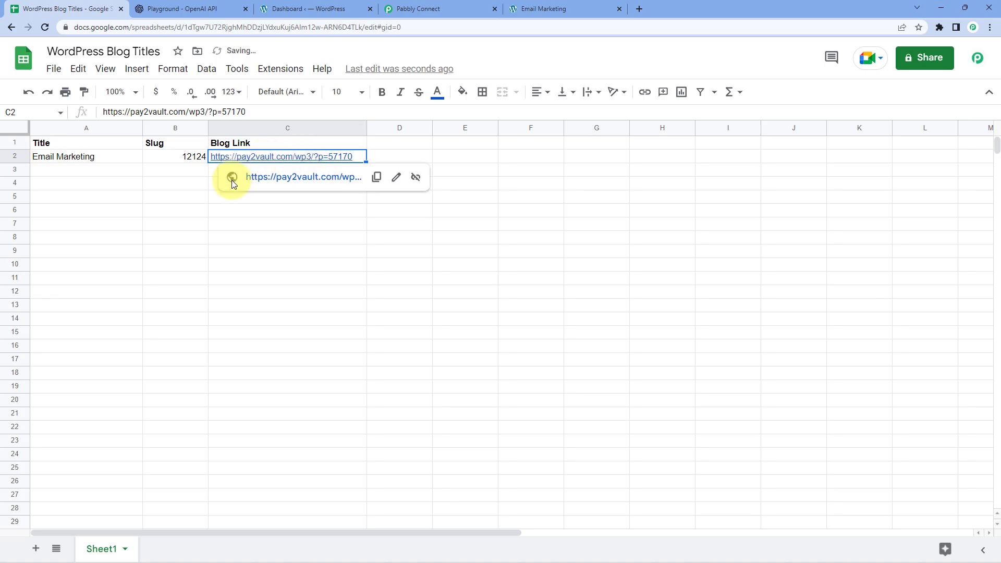
left_click(170, 172)
left_click(133, 170)
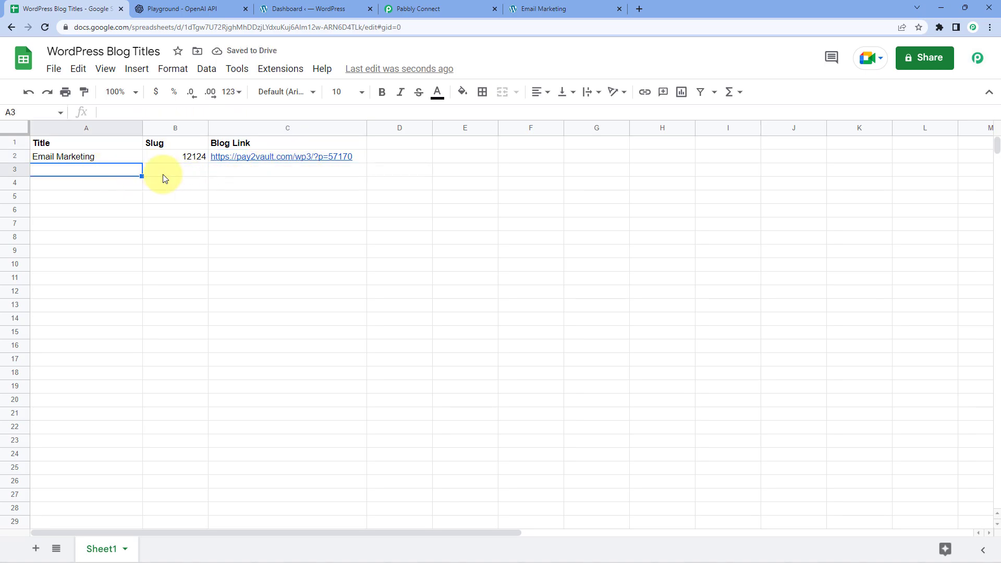
left_click(425, 7)
scroll(787, 143, "up", 9)
Collapse the Sheets update, WordPress post, OpenAI content and Sheets trigger steps
left_click(807, 181)
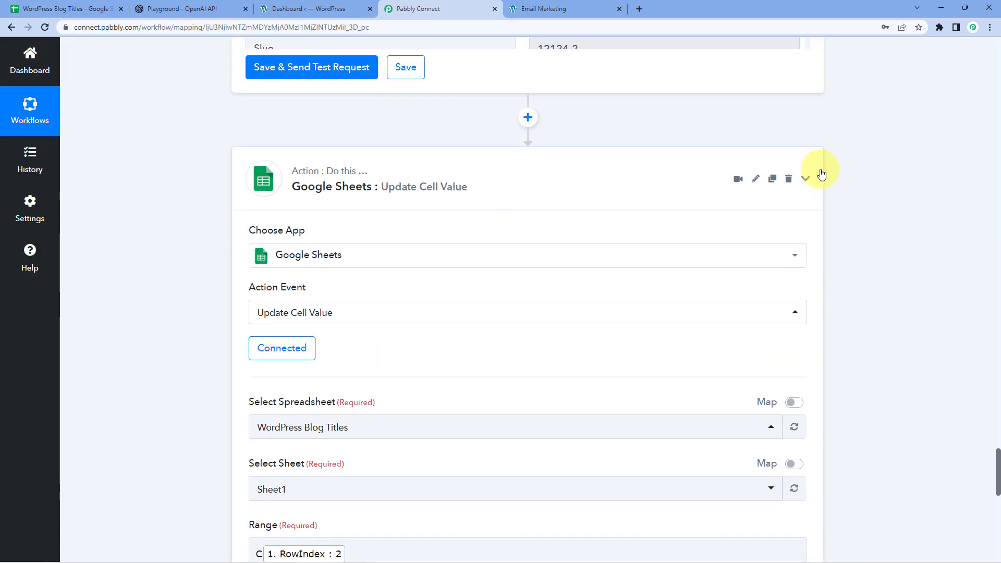
scroll(820, 169, "up", 12)
scroll(820, 169, "up", 15)
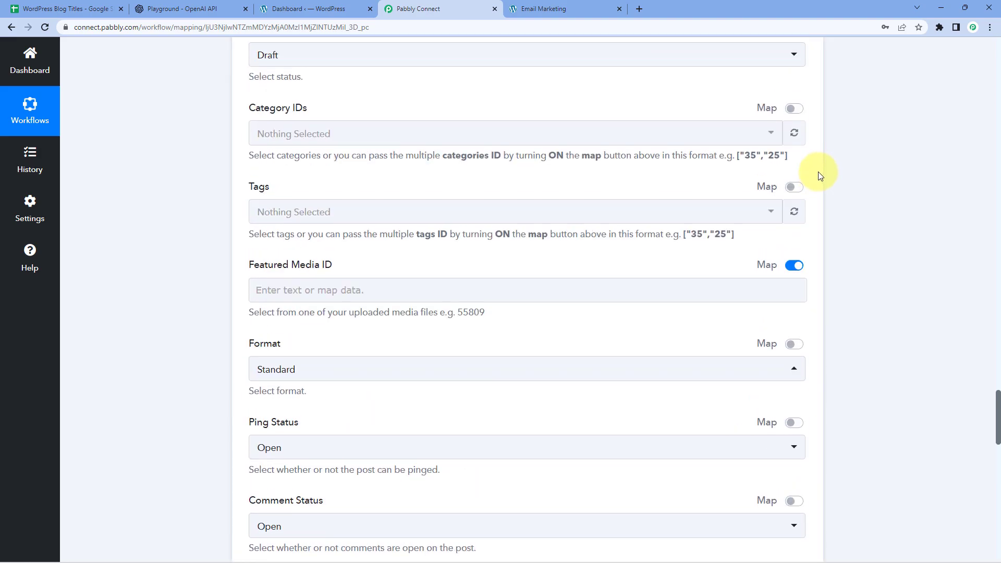
scroll(820, 176, "up", 5)
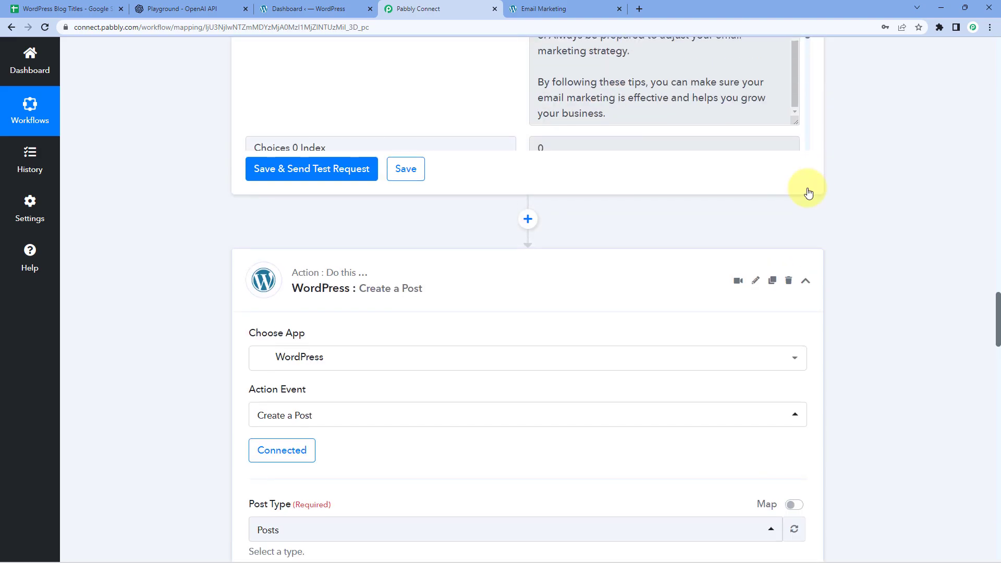
left_click(808, 274)
scroll(820, 222, "up", 15)
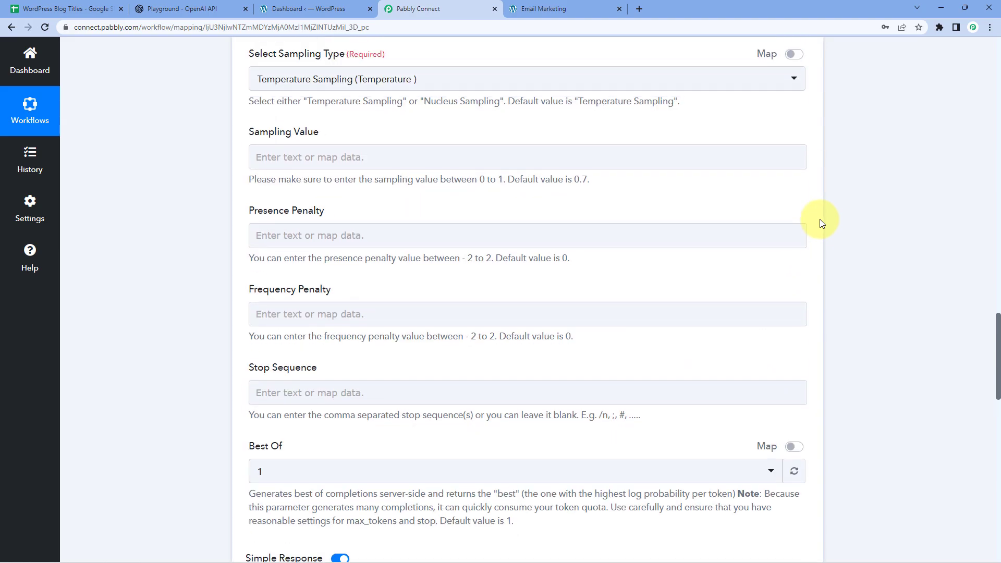
left_click(816, 216)
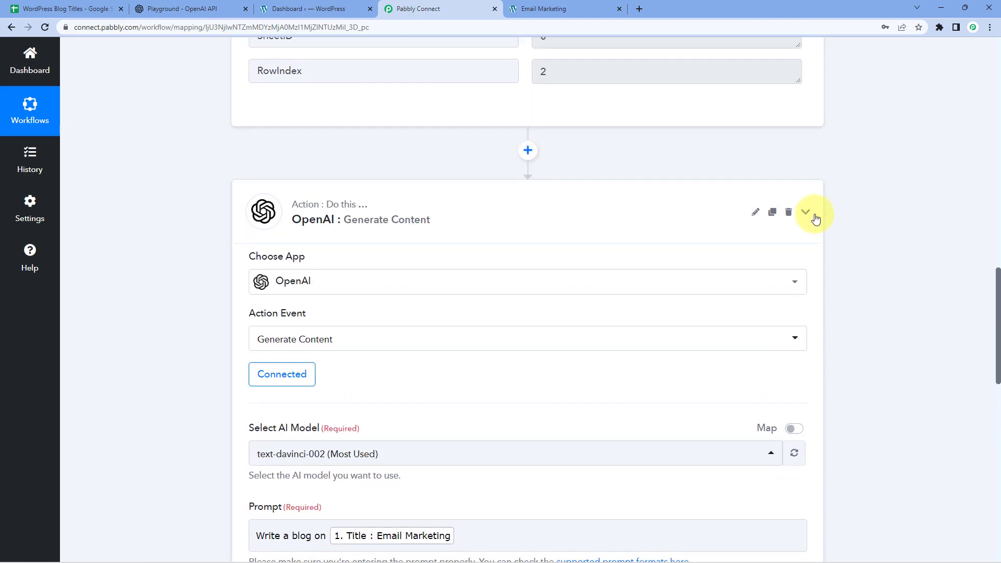
scroll(817, 218, "up", 15)
scroll(817, 218, "up", 3)
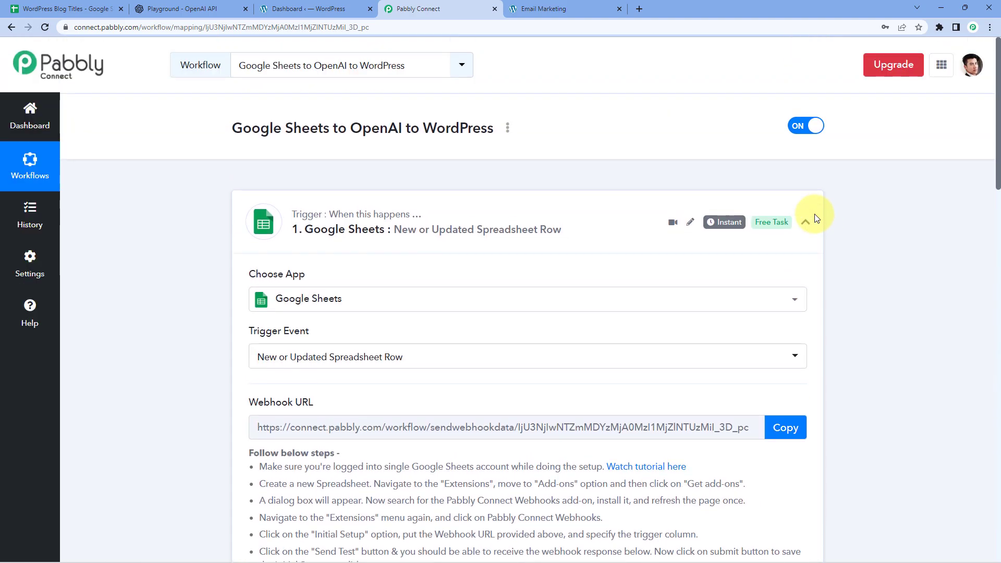
left_click(806, 221)
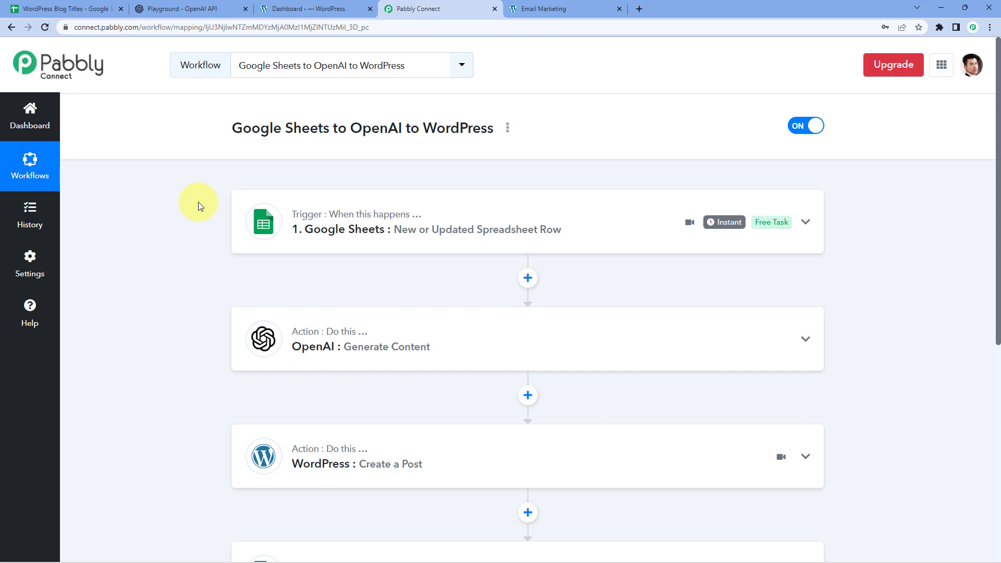
left_click(96, 4)
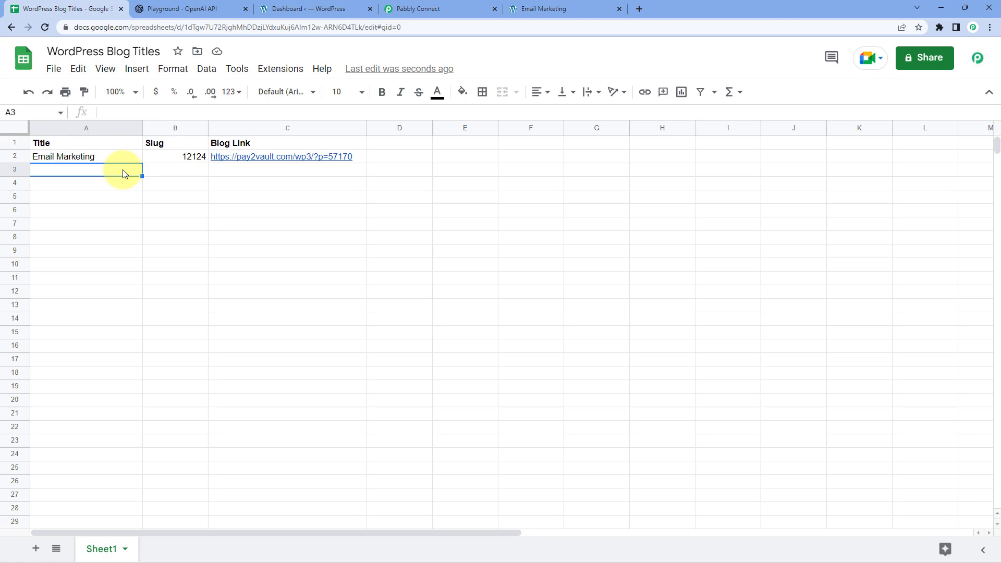
Add a new row with title CRM Application in A3 and slug 111142 in B3
double_click(62, 171)
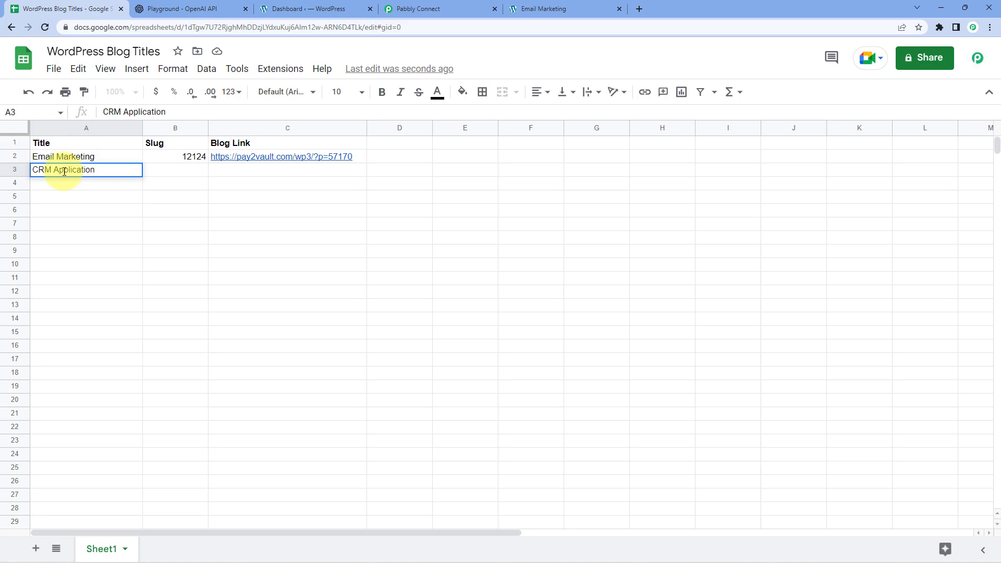
key("Tab")
type("11")
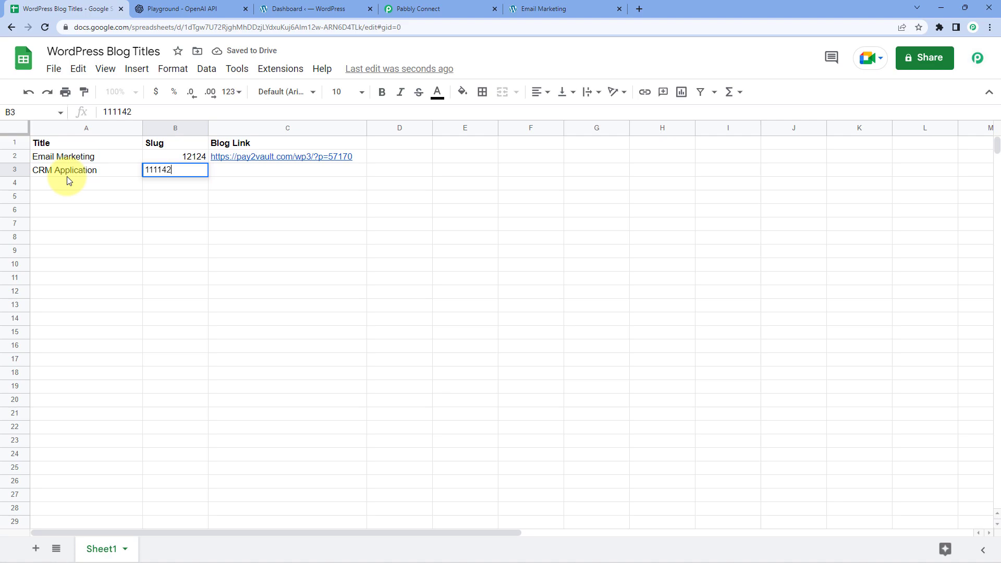
type("1142")
key("Tab")
left_click(129, 187)
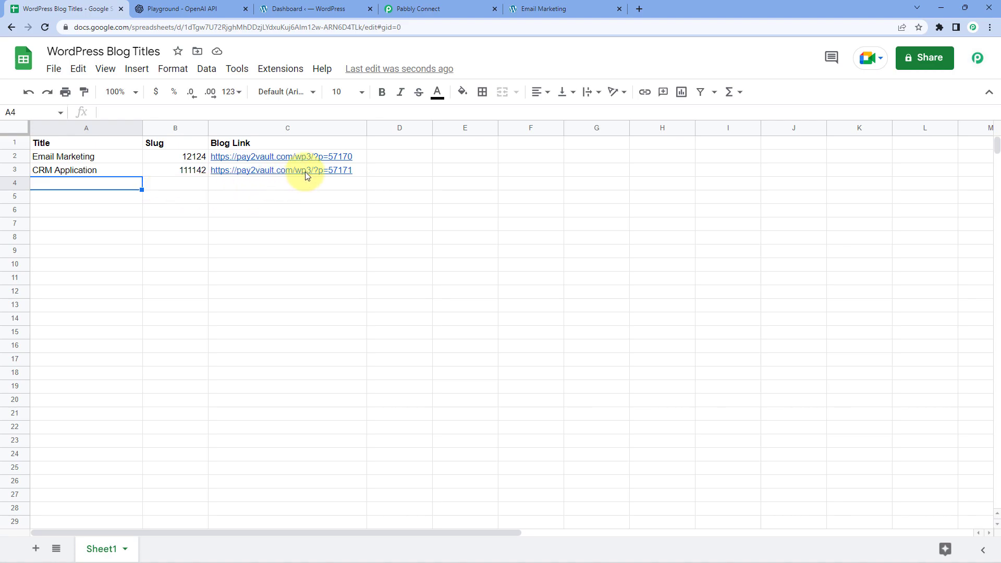
mouse_move(306, 173)
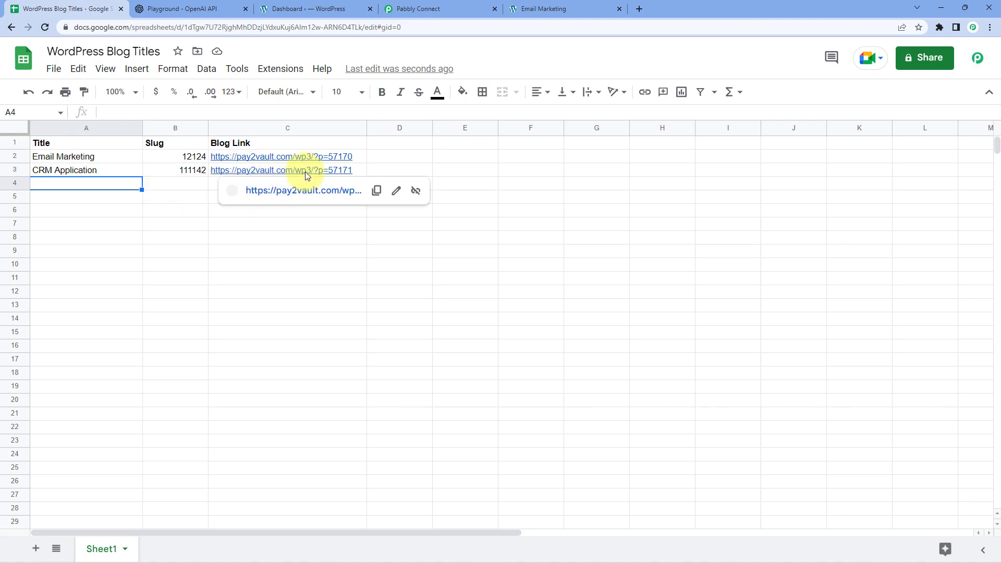
left_click(275, 170)
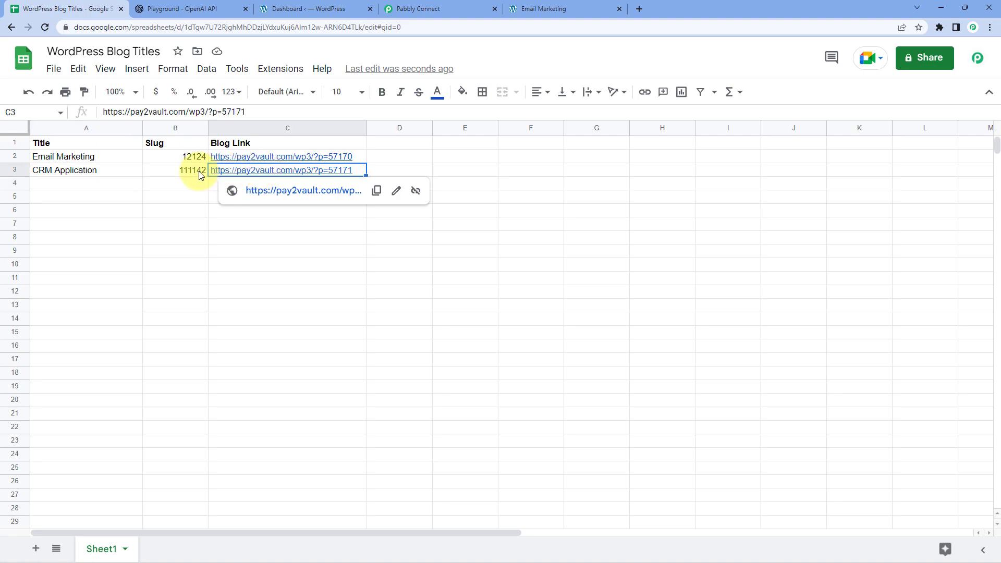
left_click(316, 192)
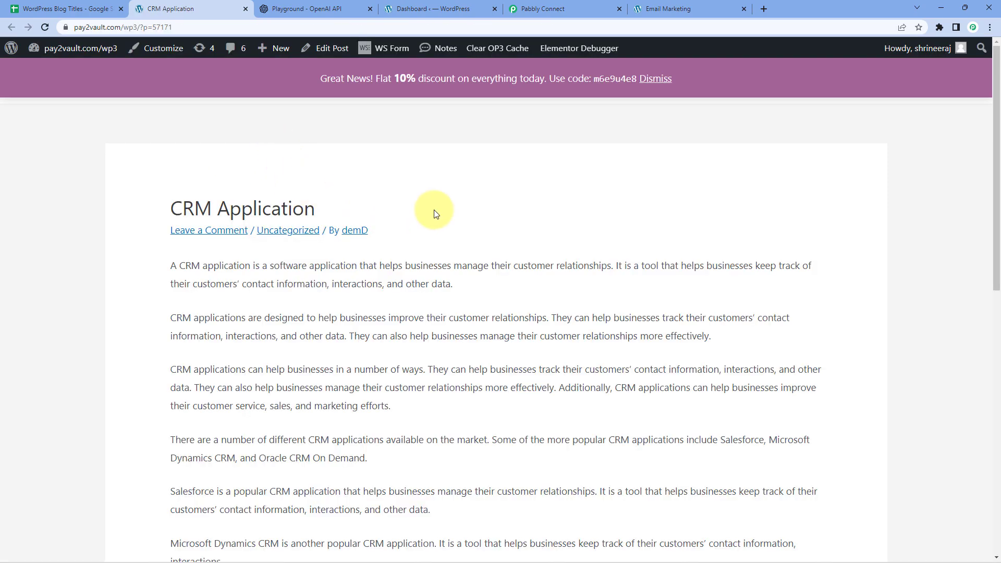
Review the CRM Application post's title and generated article body before going to the dashboard
scroll(435, 206, "down", 2)
scroll(435, 211, "up", 1)
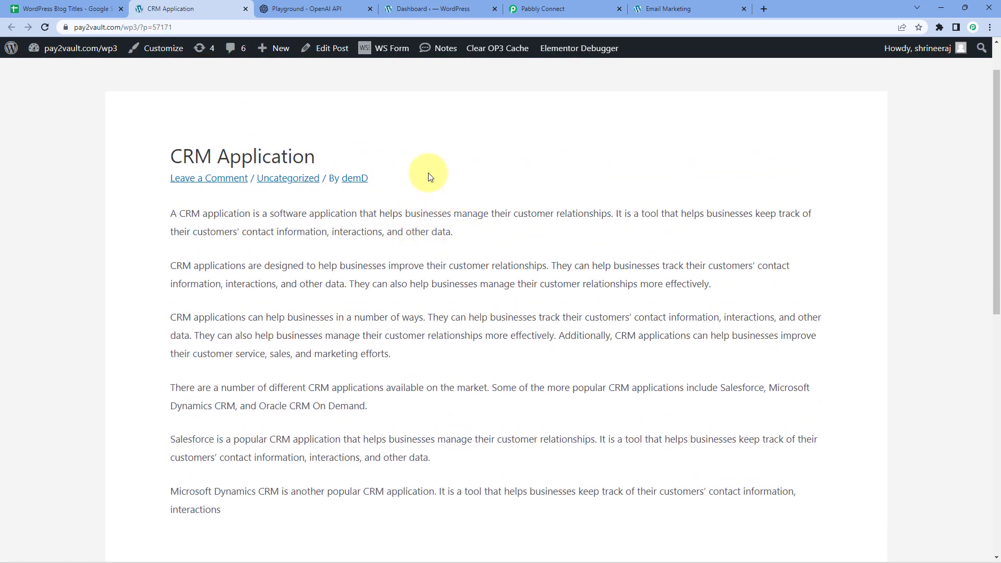
left_click_drag(331, 156, 156, 156)
left_click(152, 170)
left_click_drag(172, 216, 340, 471)
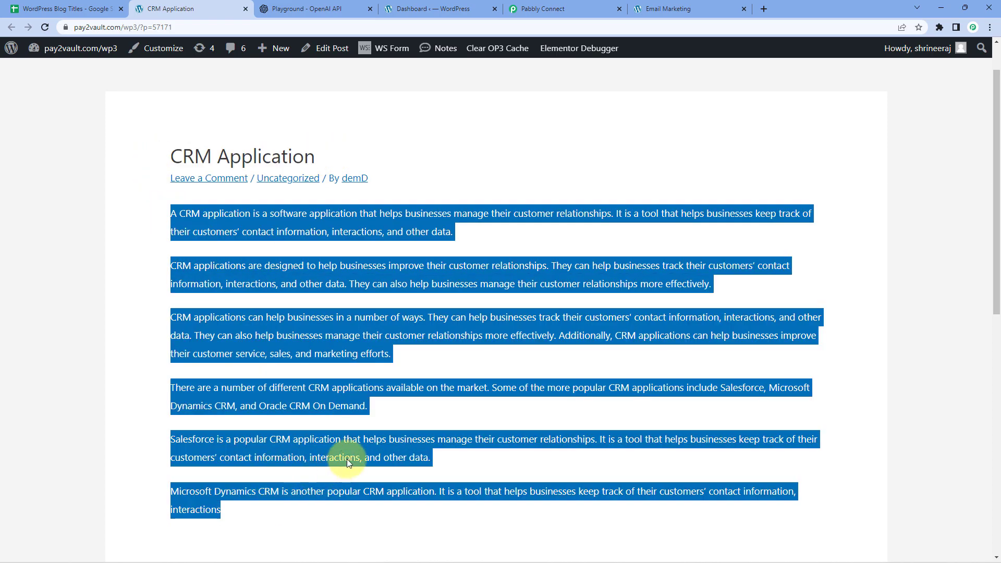
left_click(406, 402)
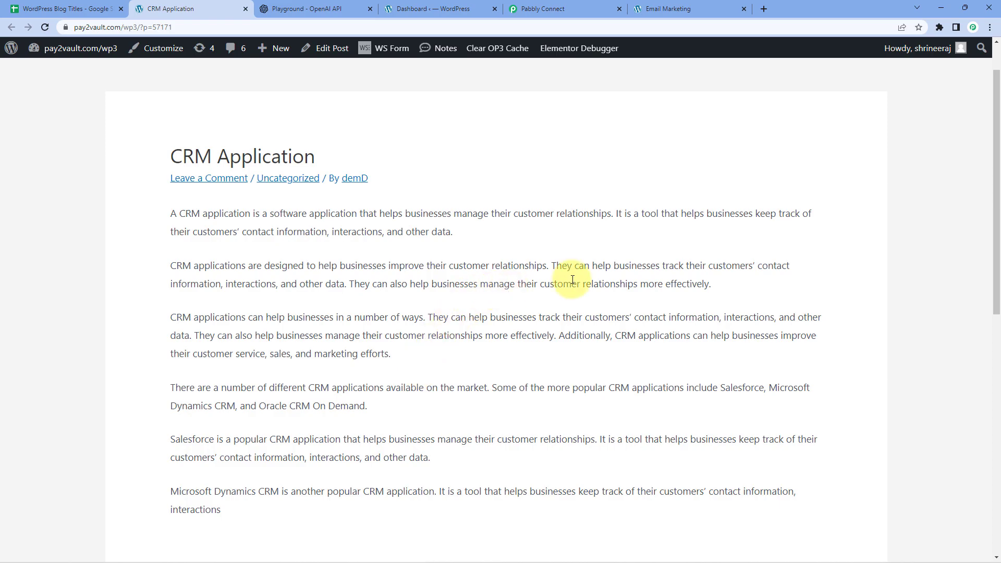
left_click(434, 9)
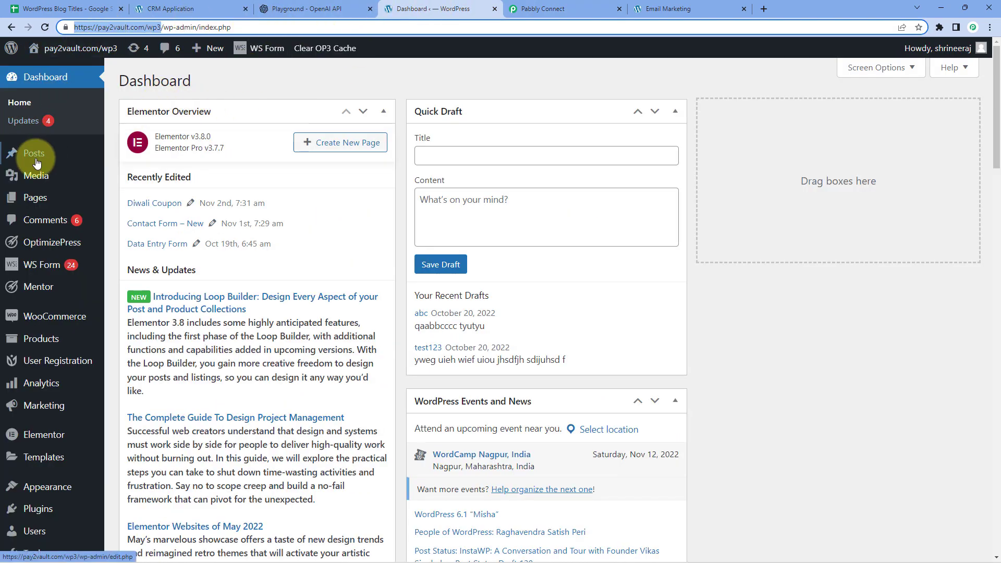
Check All Posts lists CRM Application and Email Marketing as drafts, then return to Pabbly
mouse_move(39, 159)
left_click(134, 156)
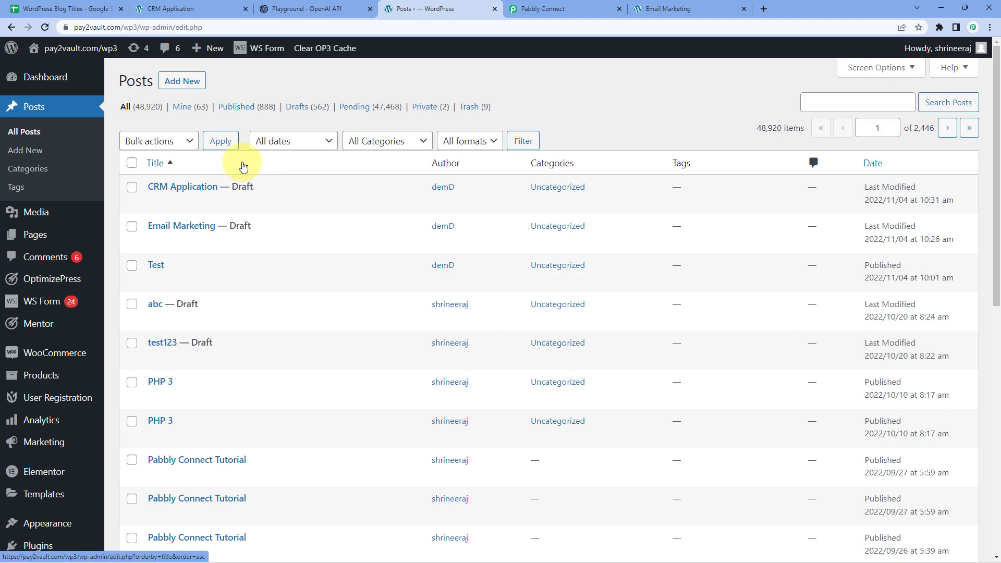
left_click(225, 7)
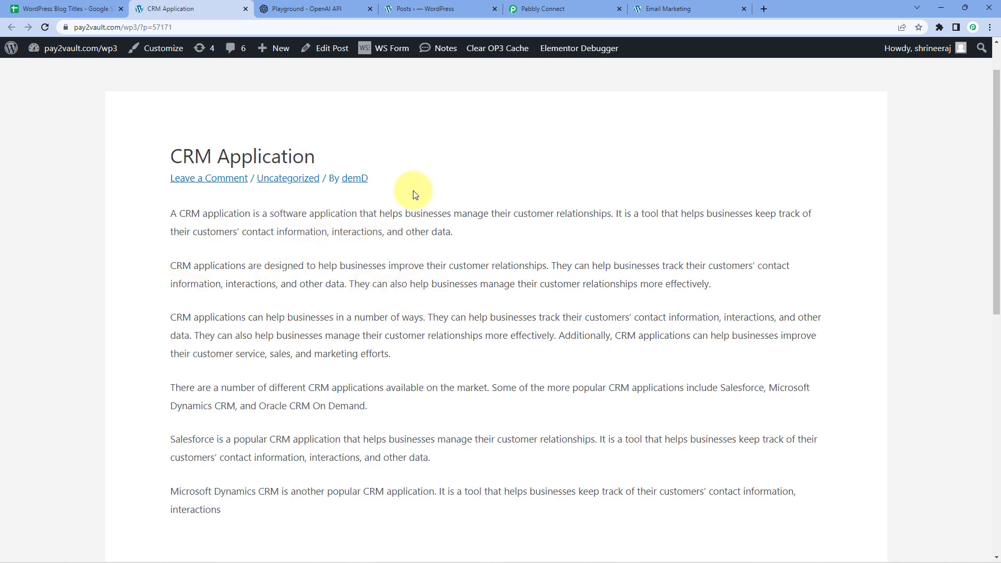
left_click(561, 8)
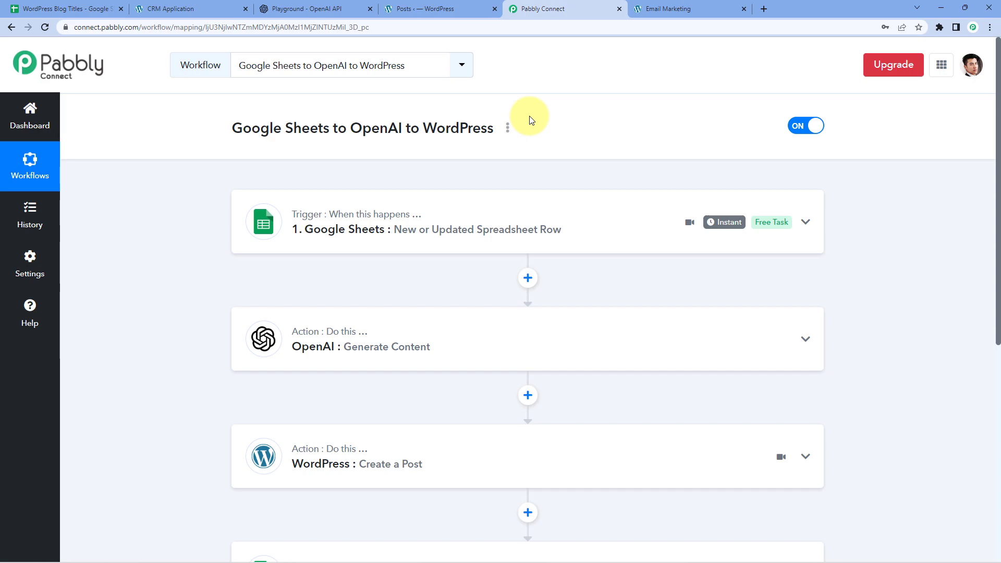